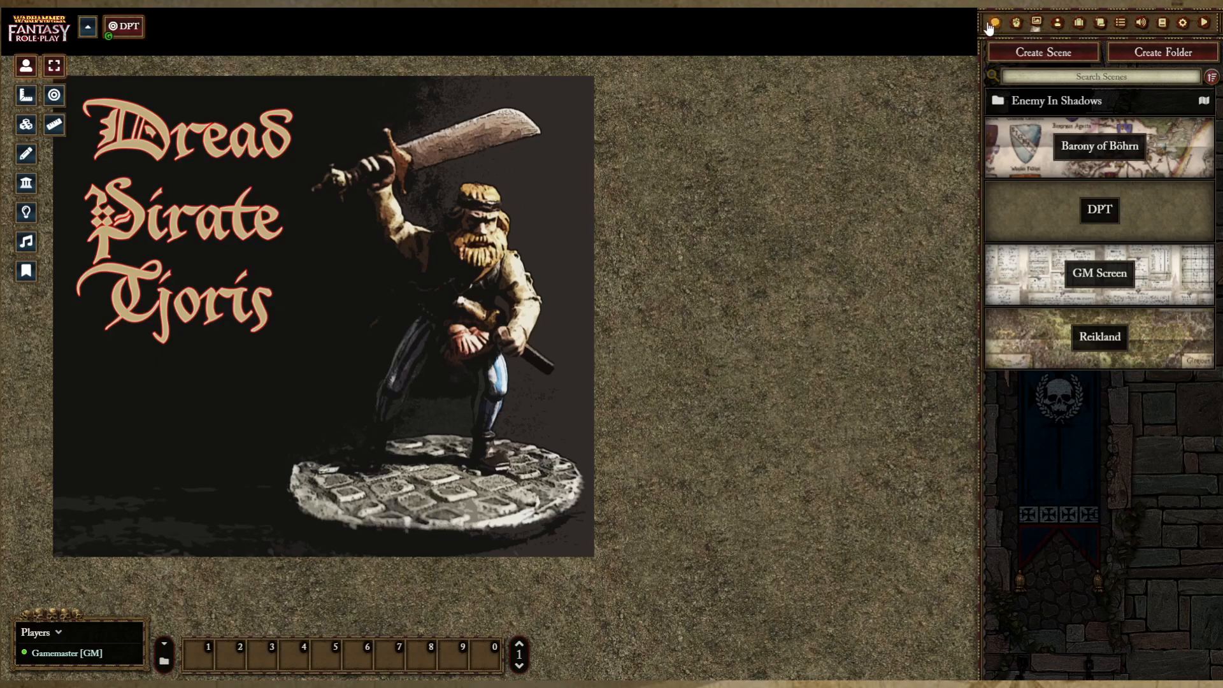
Step: Create a new scene named "Schaffenfest"
{"action": "left_click", "coordinate": [1038, 54]}
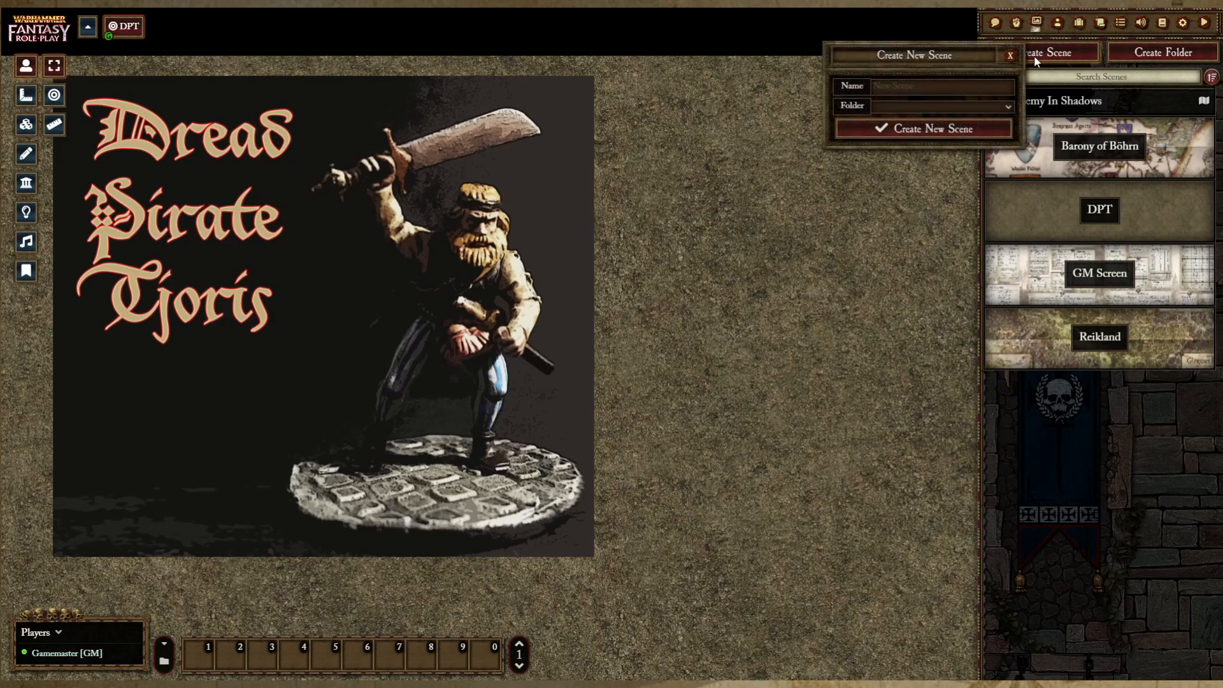
{"action": "type", "text": "S"}
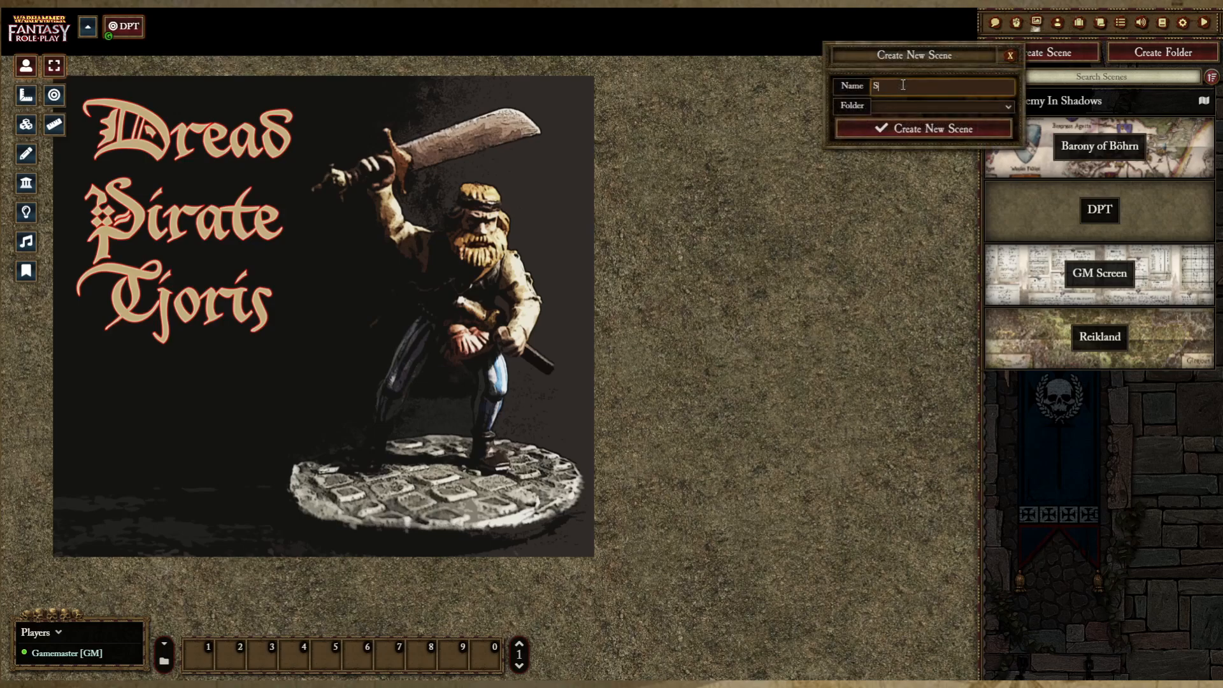
{"action": "type", "text": "chafferfest"}
{"action": "left_click", "coordinate": [901, 123]}
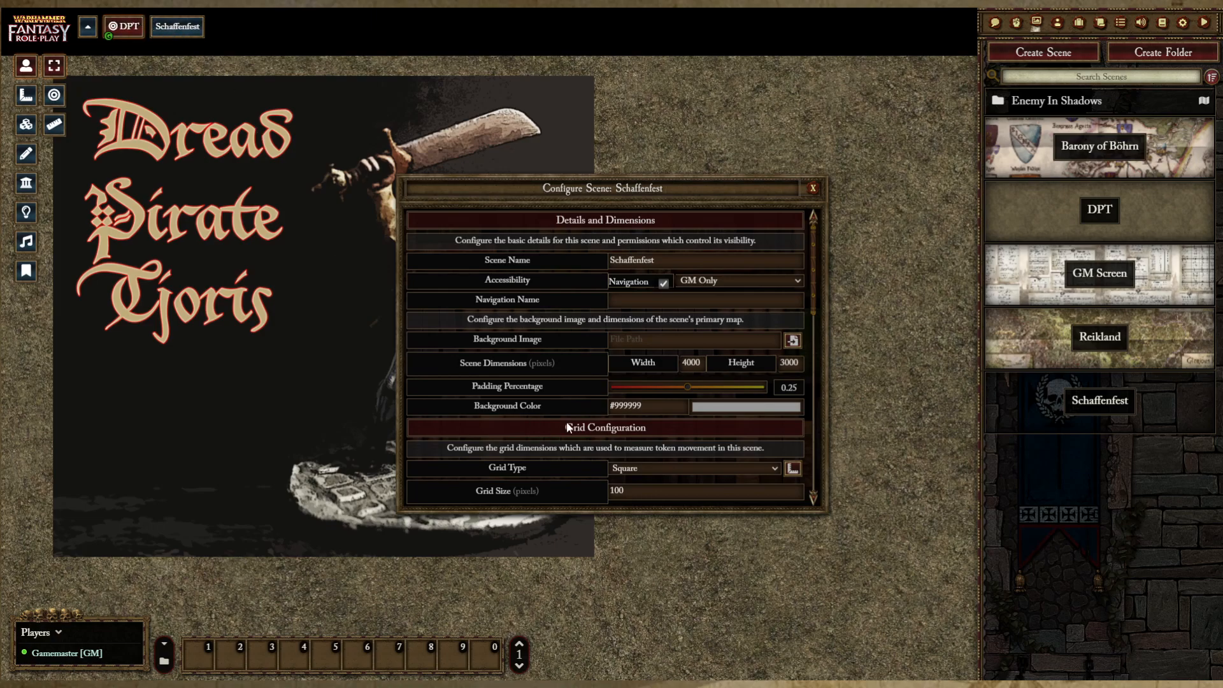
Step: Set the scene's background image to custom/maps/schaffenfest.jpg from the user data
{"action": "scroll", "coordinate": [622, 344], "scroll_direction": "down", "scroll_amount": 2}
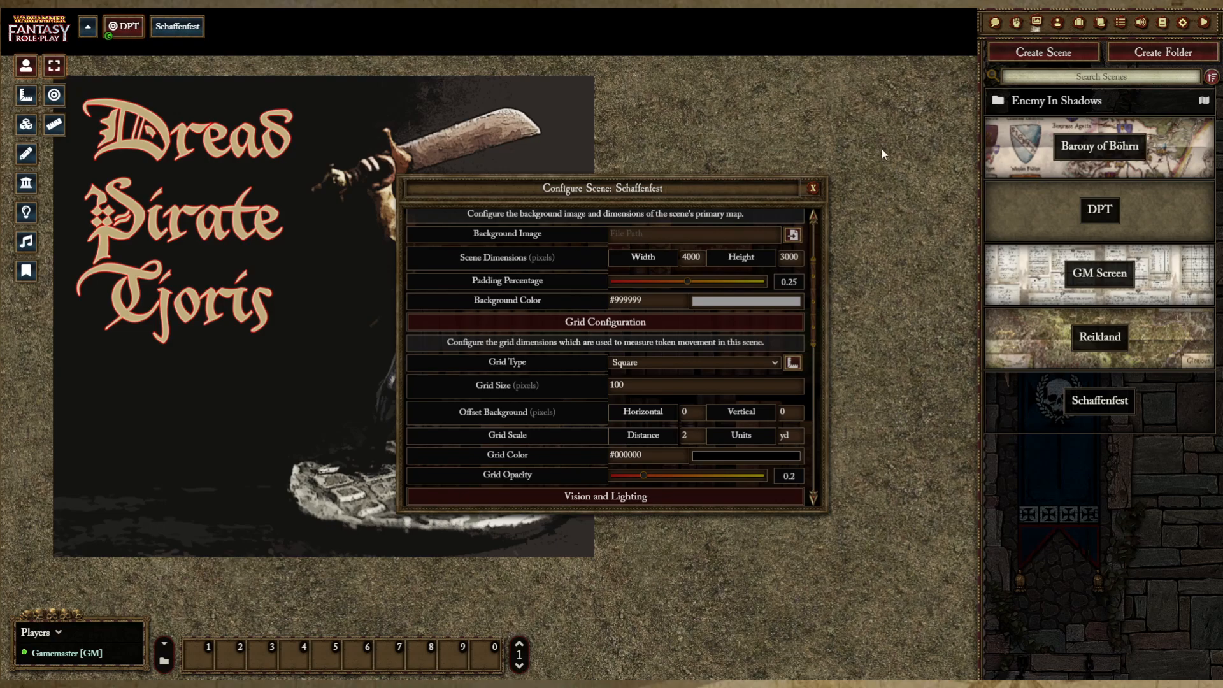
{"action": "left_click", "coordinate": [790, 235]}
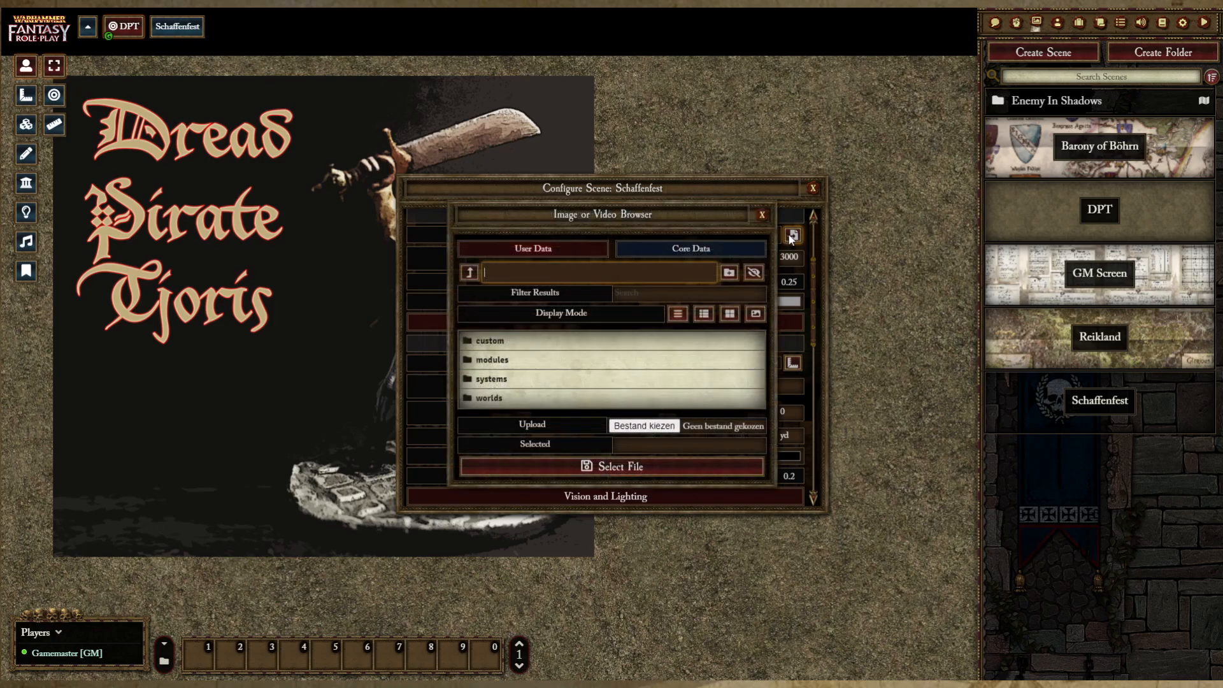
{"action": "left_click", "coordinate": [495, 341]}
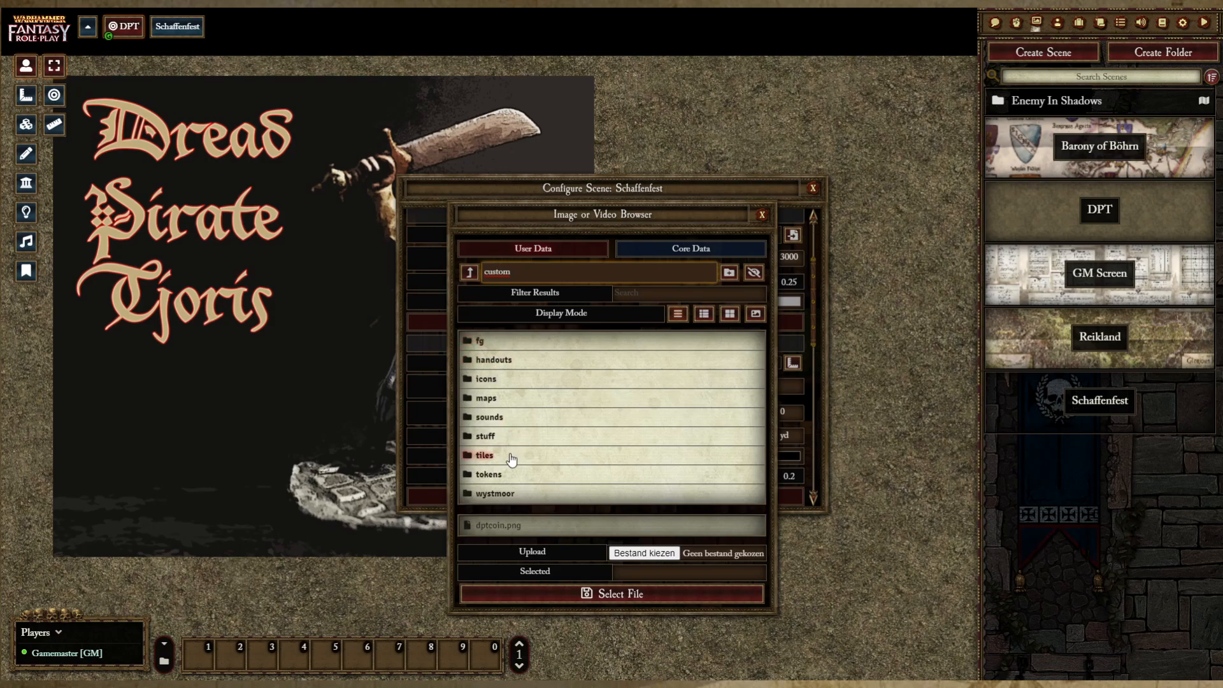
{"action": "left_click", "coordinate": [490, 397]}
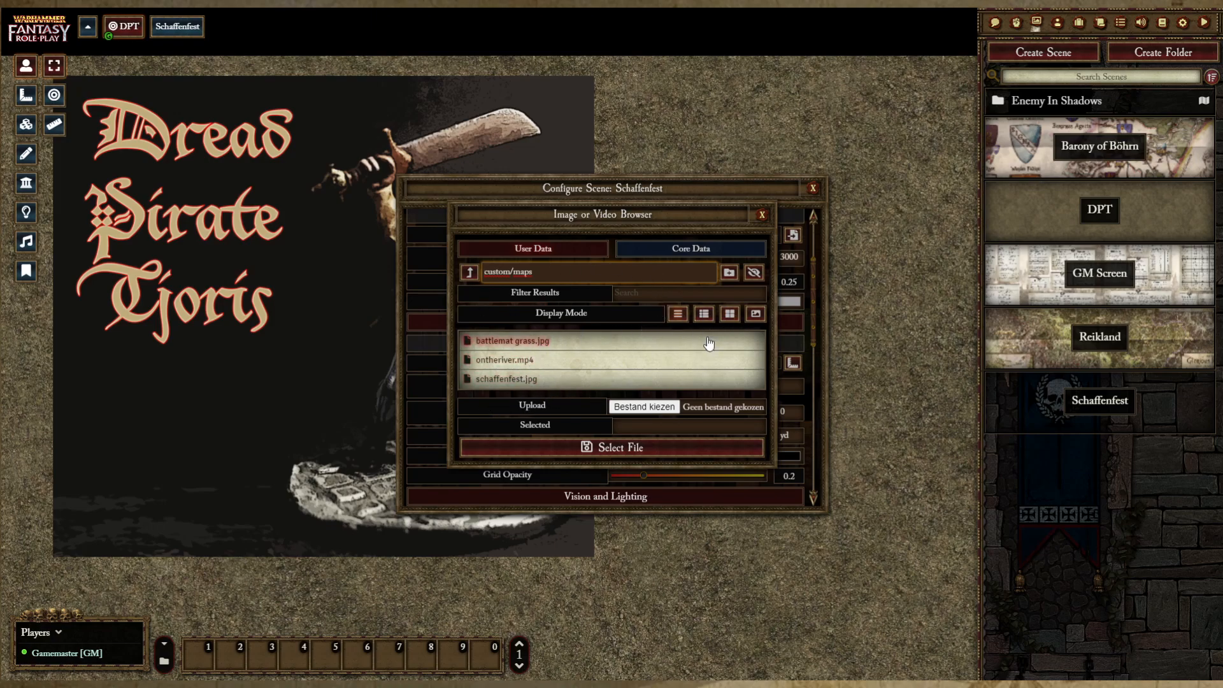
{"action": "left_click", "coordinate": [756, 314]}
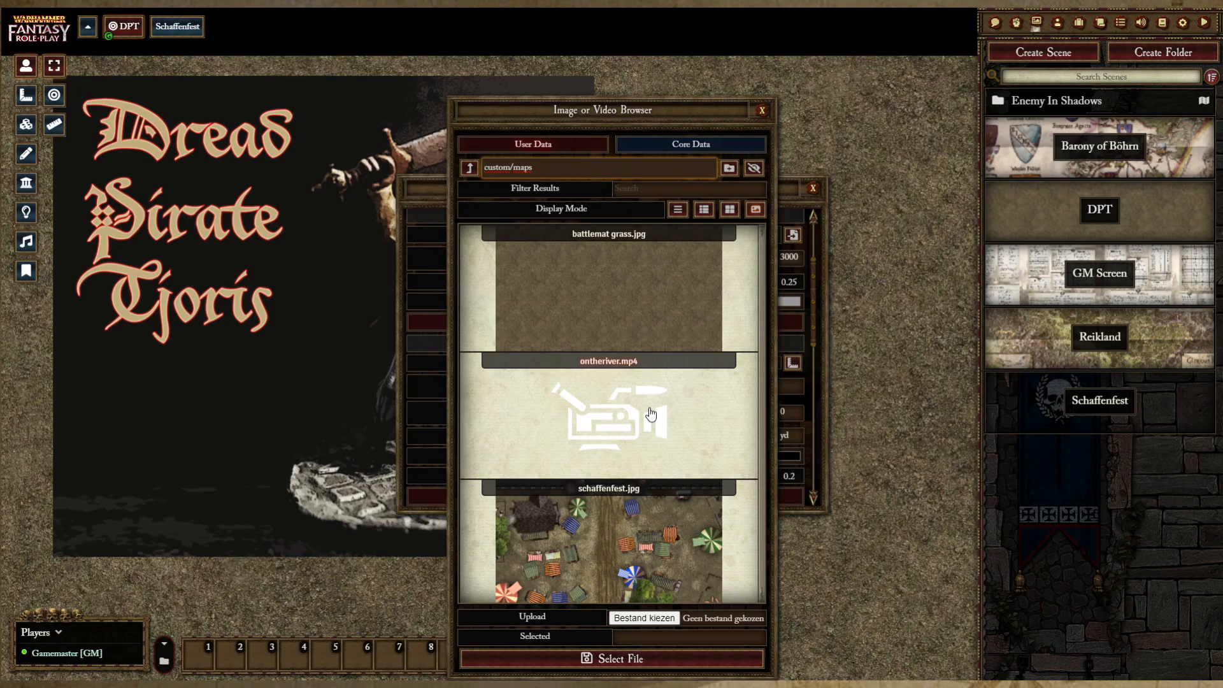
{"action": "left_click", "coordinate": [625, 538]}
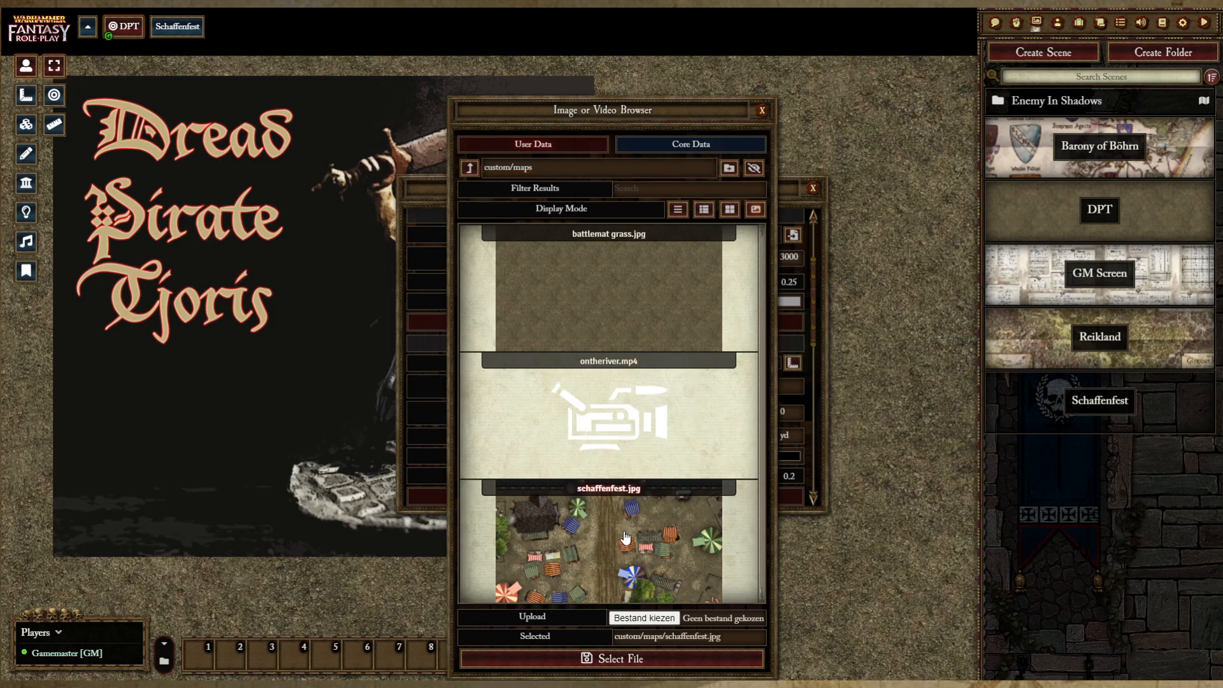
{"action": "left_click", "coordinate": [613, 658]}
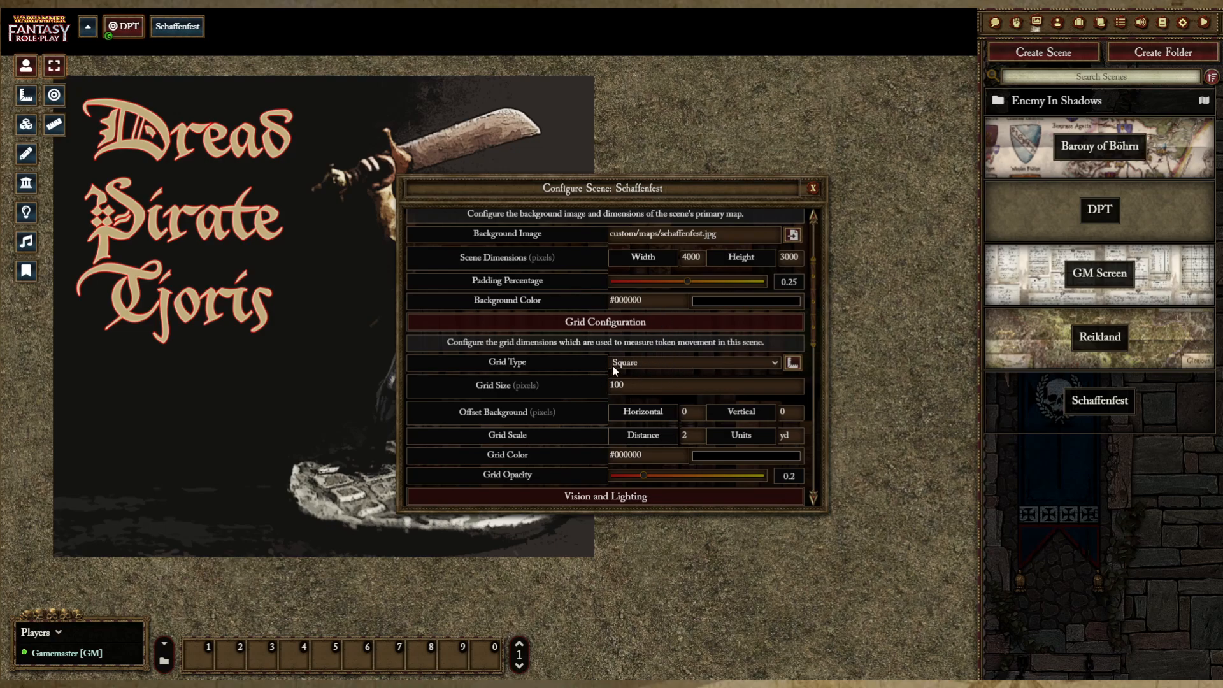
Step: Set the scene's grid size to 200 pixels and the grid scale distance to 1 yd
{"action": "left_click", "coordinate": [612, 386]}
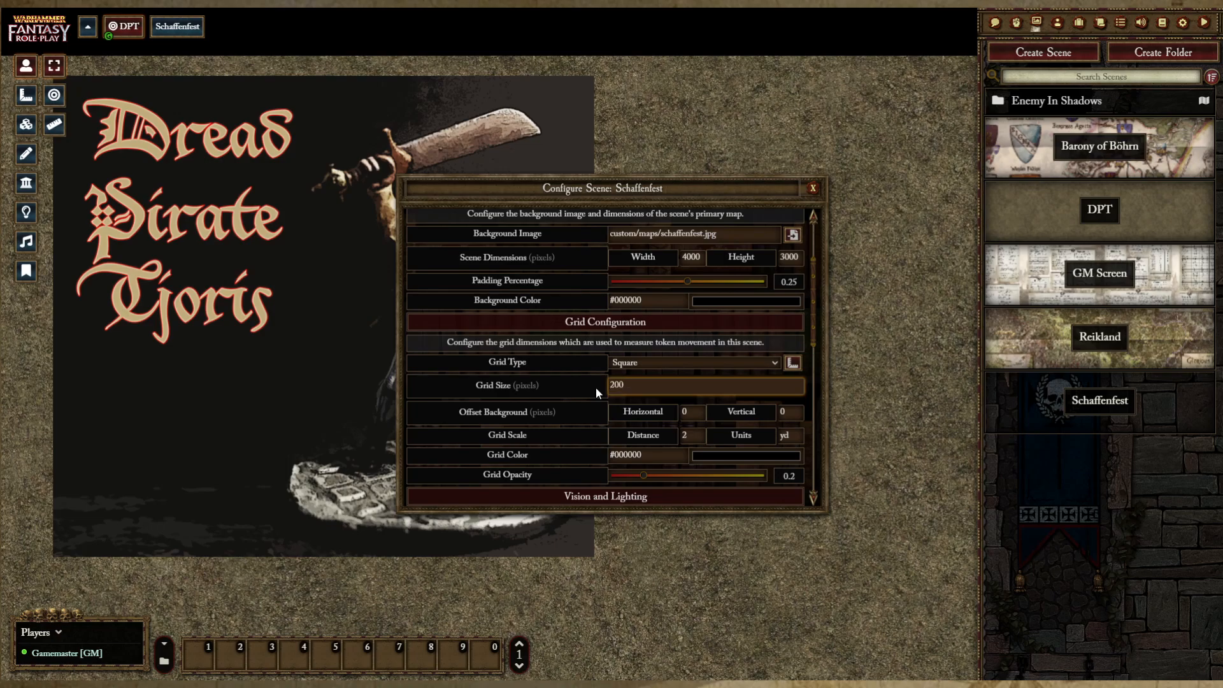
{"action": "left_click", "coordinate": [692, 411]}
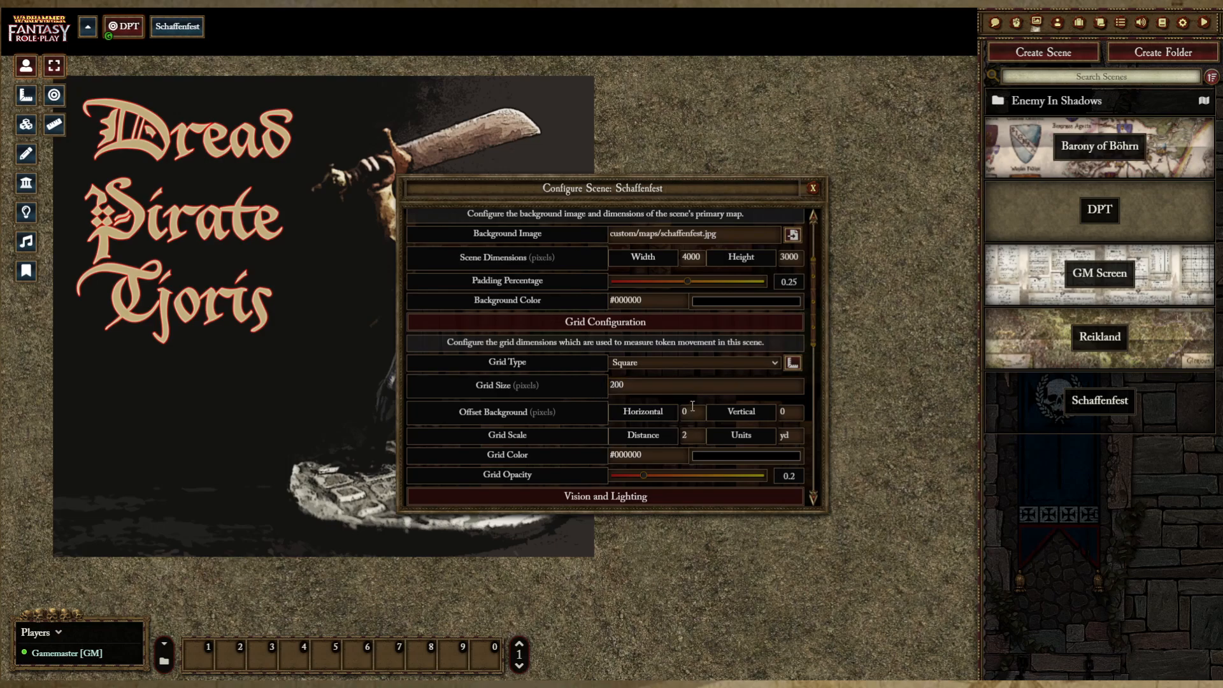
{"action": "scroll", "coordinate": [671, 388], "scroll_direction": "down", "scroll_amount": 2}
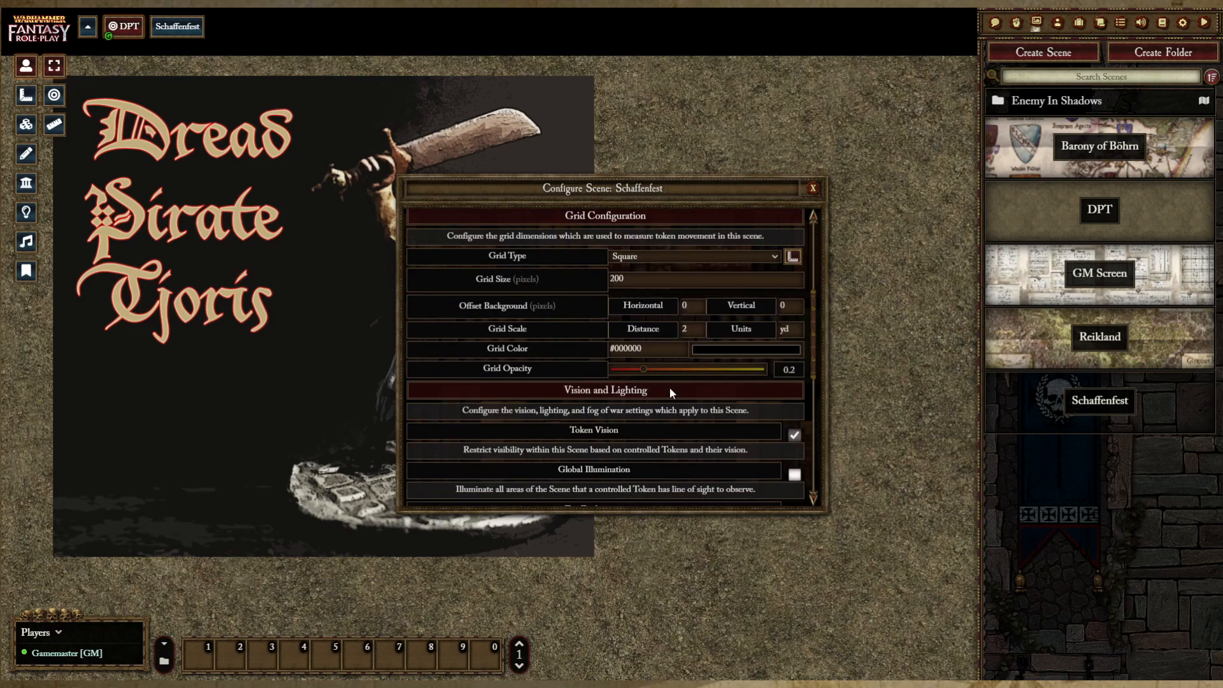
{"action": "left_click", "coordinate": [694, 331]}
{"action": "type", "text": "1"}
Step: Switch the scene's Global Illumination on and back off in the vision and lighting settings
{"action": "scroll", "coordinate": [654, 349], "scroll_direction": "down", "scroll_amount": 3}
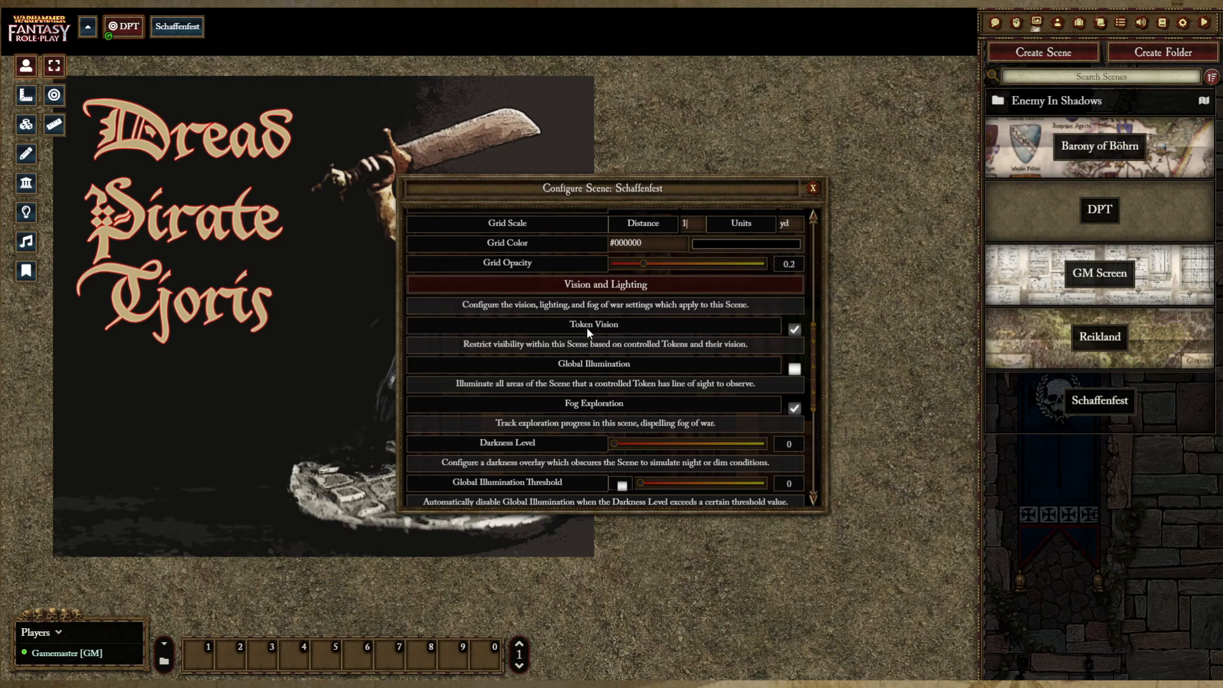
{"action": "scroll", "coordinate": [586, 327], "scroll_direction": "down", "scroll_amount": 3}
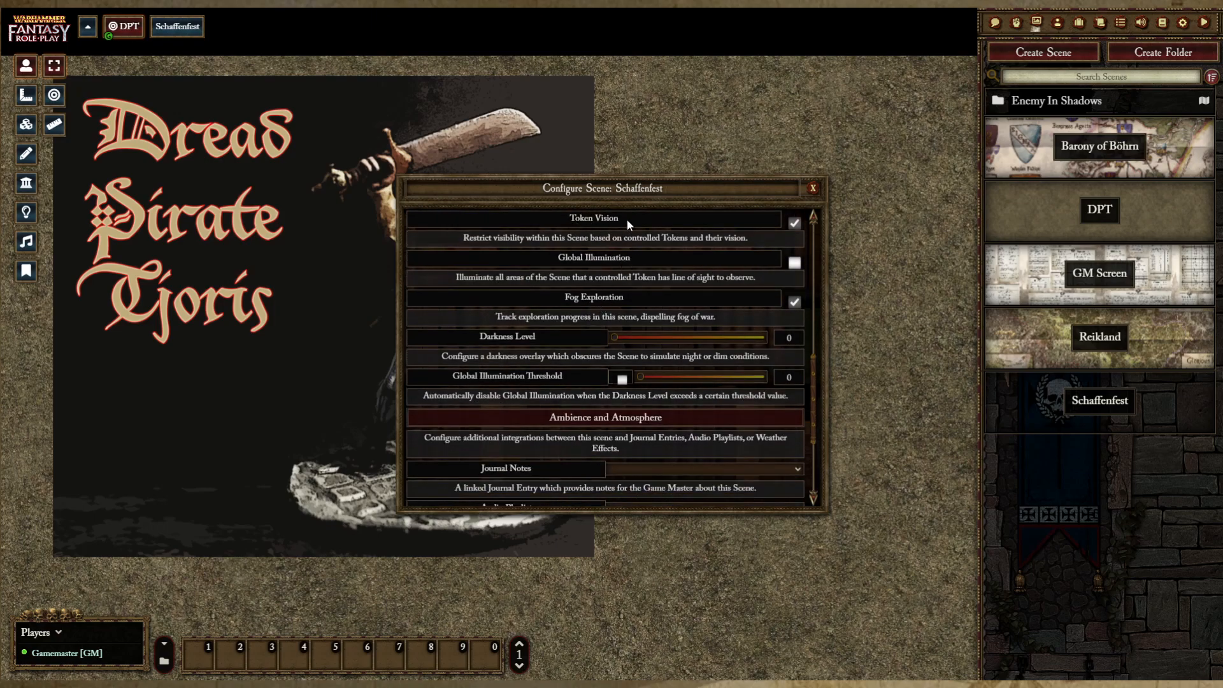
{"action": "scroll", "coordinate": [567, 235], "scroll_direction": "up", "scroll_amount": 3}
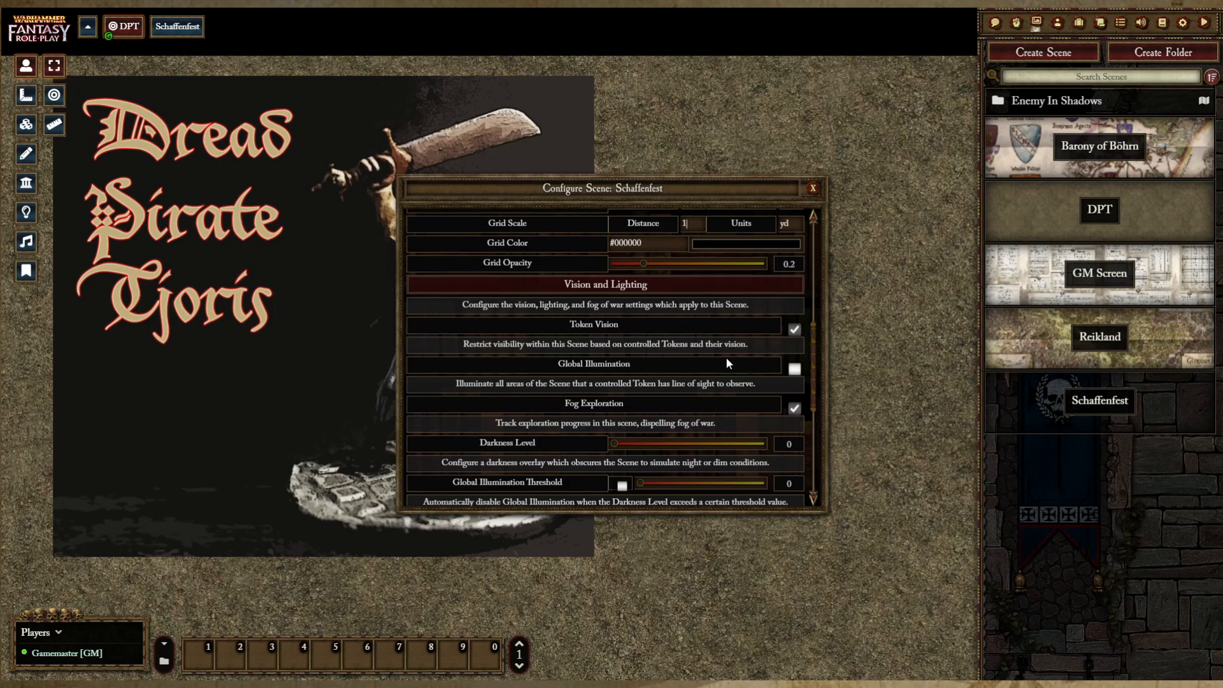
{"action": "left_click", "coordinate": [794, 370]}
{"action": "left_click", "coordinate": [794, 370]}
Step: Keep the Darkness Level at 0 and enable the Global Illumination Threshold with a value of 0.6
{"action": "scroll", "coordinate": [689, 357], "scroll_direction": "down", "scroll_amount": 2}
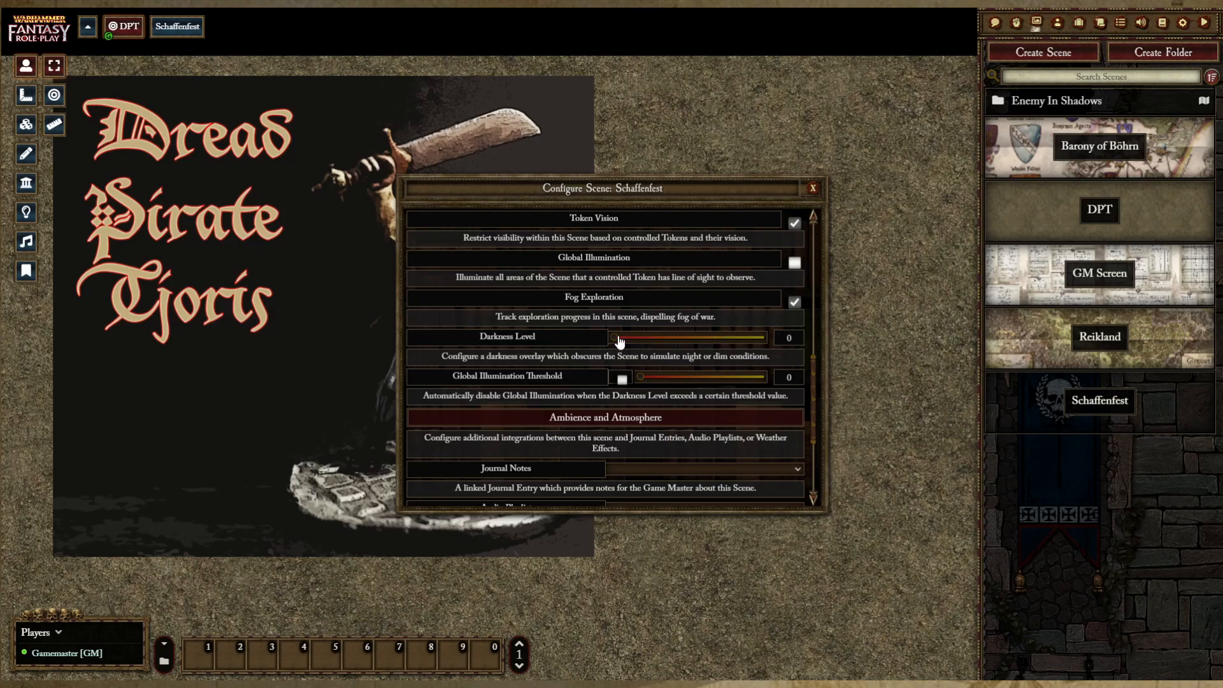
{"action": "mouse_move", "coordinate": [614, 341]}
{"action": "left_mouse_down"}
{"action": "mouse_move", "coordinate": [702, 342]}
{"action": "mouse_move", "coordinate": [606, 344]}
{"action": "left_mouse_up"}
{"action": "left_click", "coordinate": [622, 380]}
{"action": "left_click_drag", "start_coordinate": [646, 382], "coordinate": [712, 379]}
Step: Save the Schaffenfest scene configuration and accept the change of scene dimensions
{"action": "scroll", "coordinate": [591, 358], "scroll_direction": "down", "scroll_amount": 3}
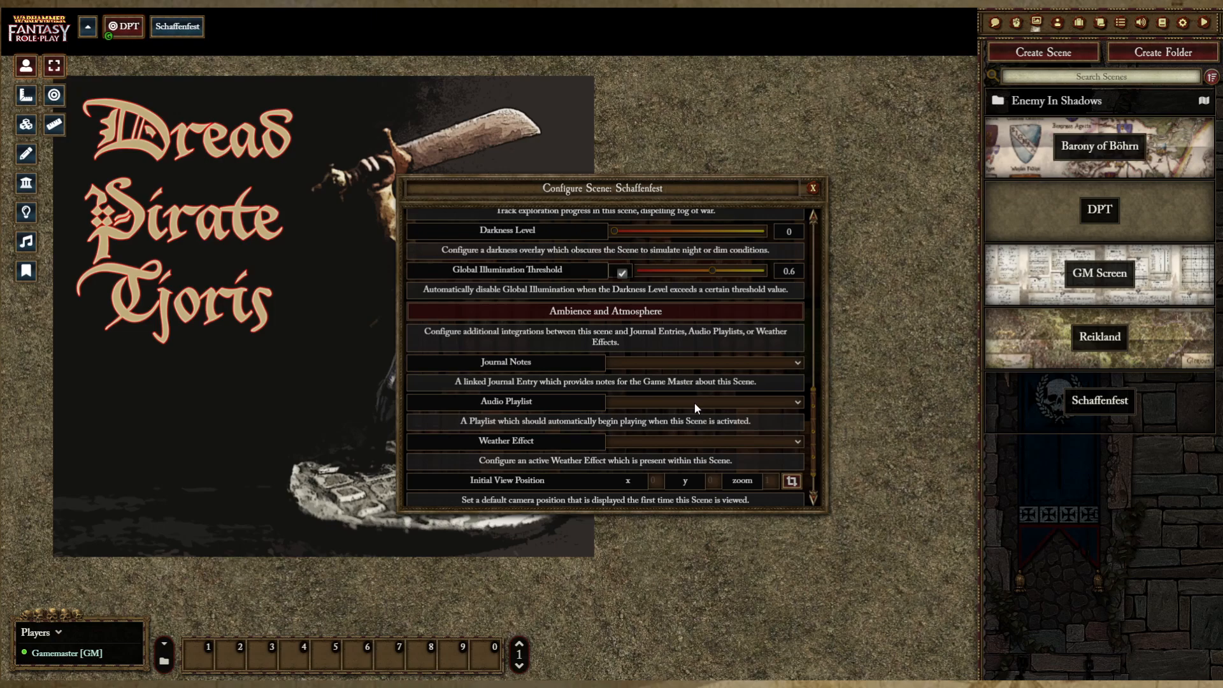
{"action": "scroll", "coordinate": [694, 402], "scroll_direction": "down", "scroll_amount": 1}
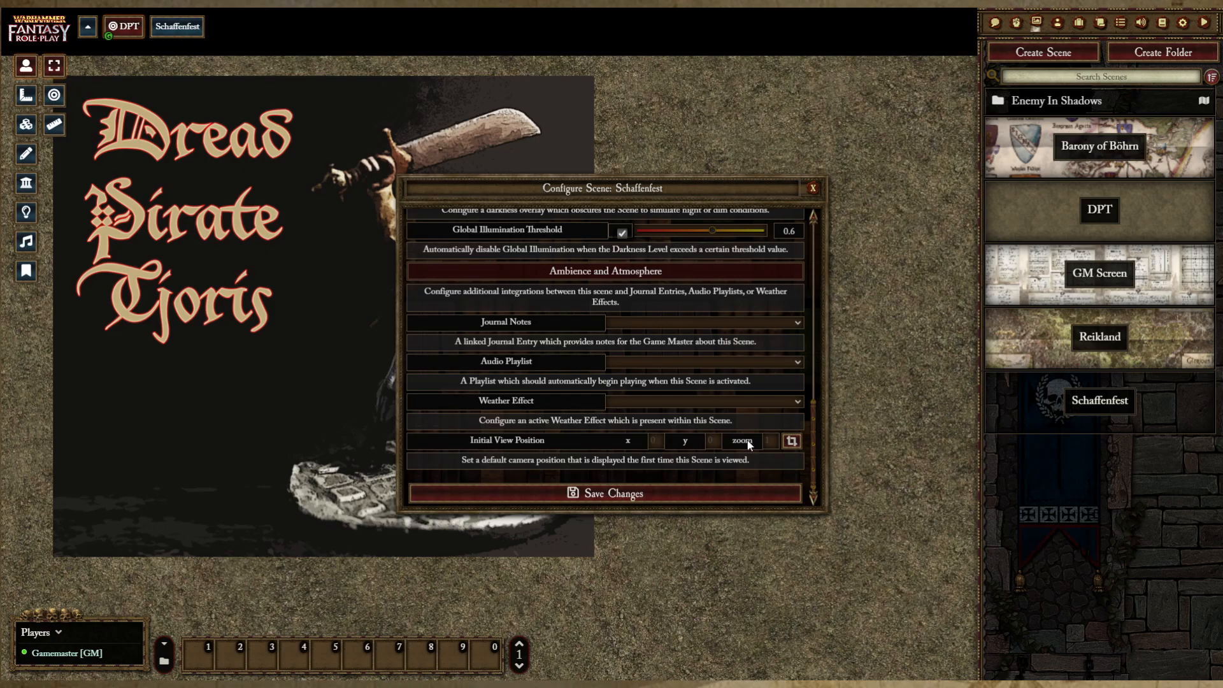
{"action": "left_click", "coordinate": [577, 496]}
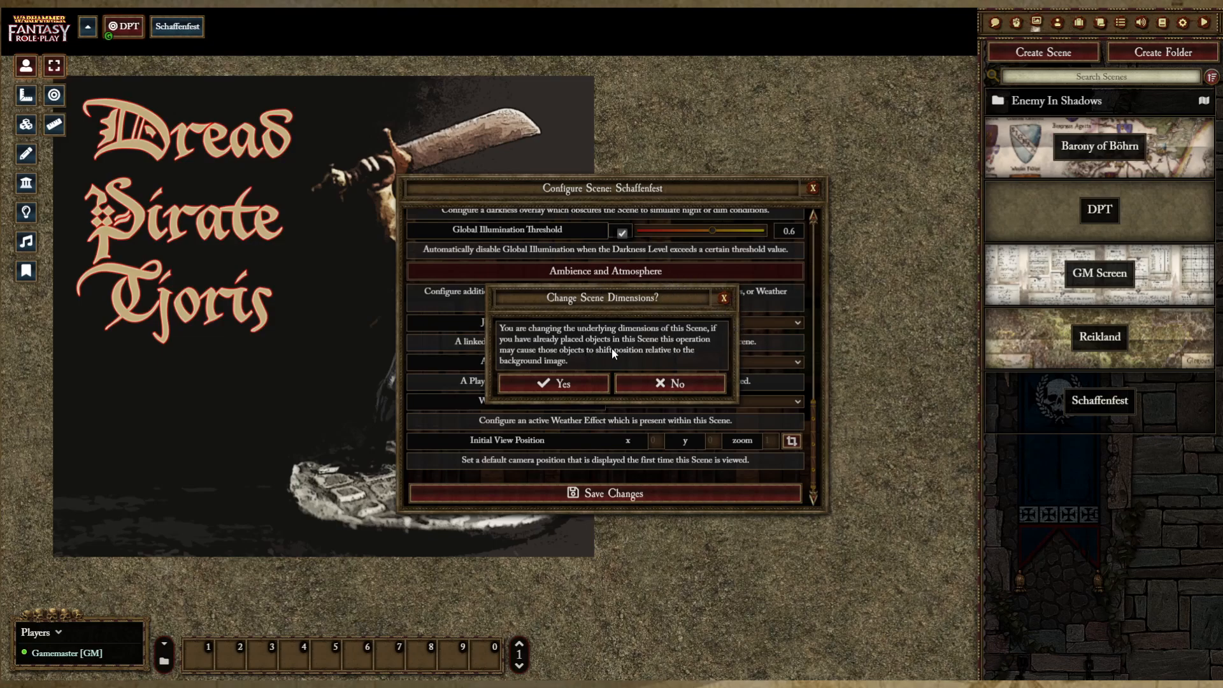
{"action": "left_click", "coordinate": [553, 382]}
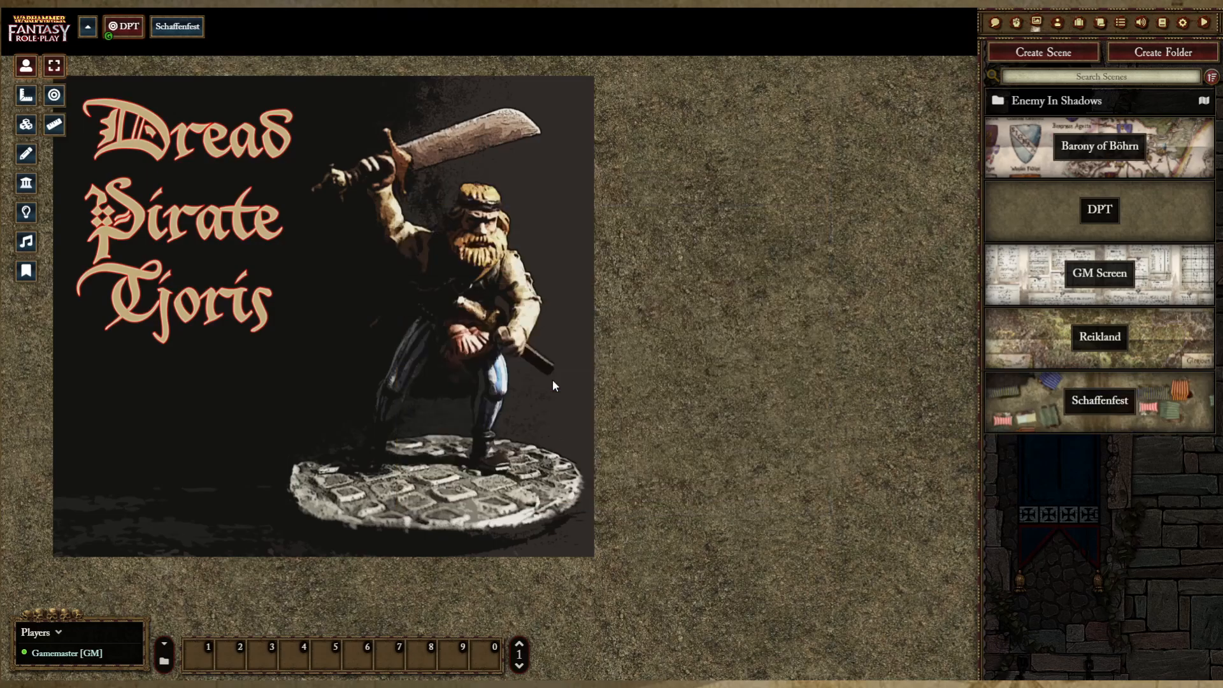
Step: Remove the Schaffenfest scene from the scene navigation and put it back
{"action": "left_click", "coordinate": [1043, 401]}
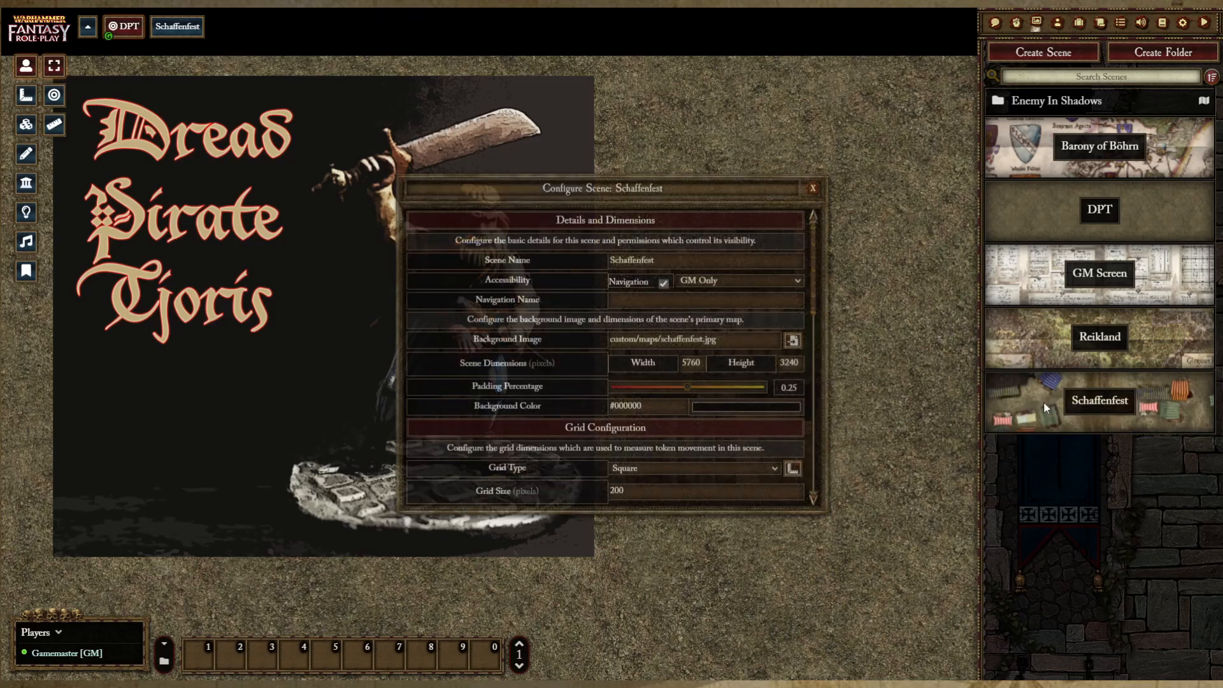
{"action": "left_click", "coordinate": [813, 189]}
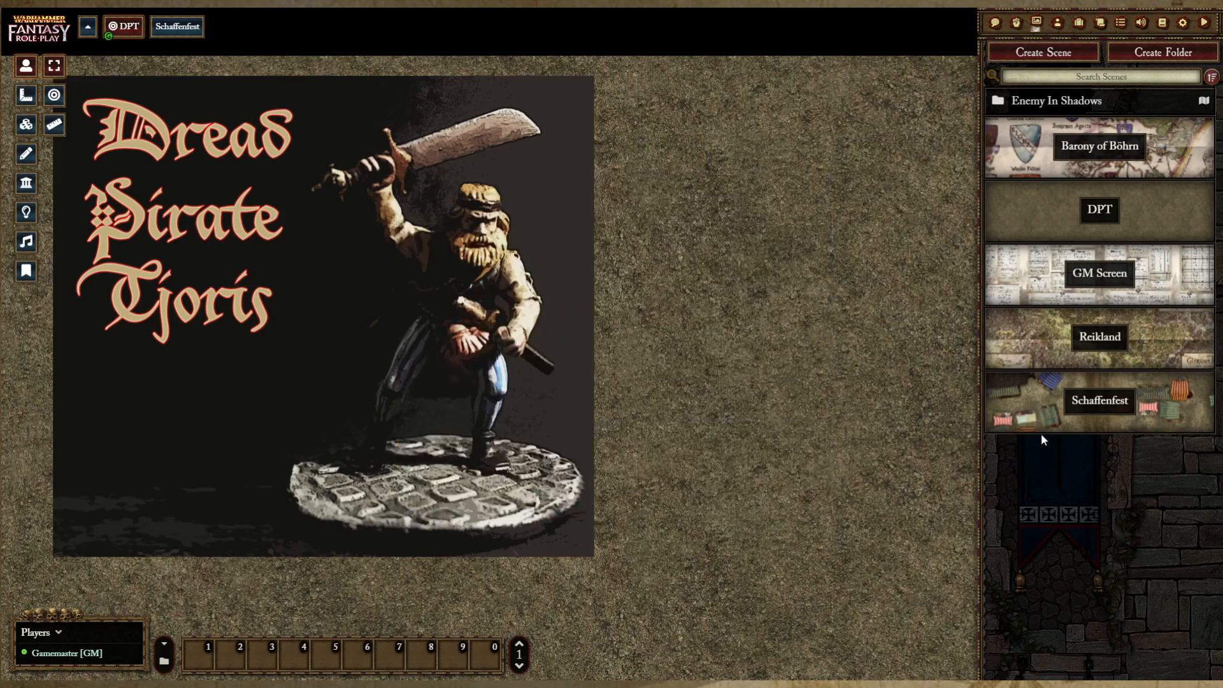
{"action": "right_click", "coordinate": [1032, 412]}
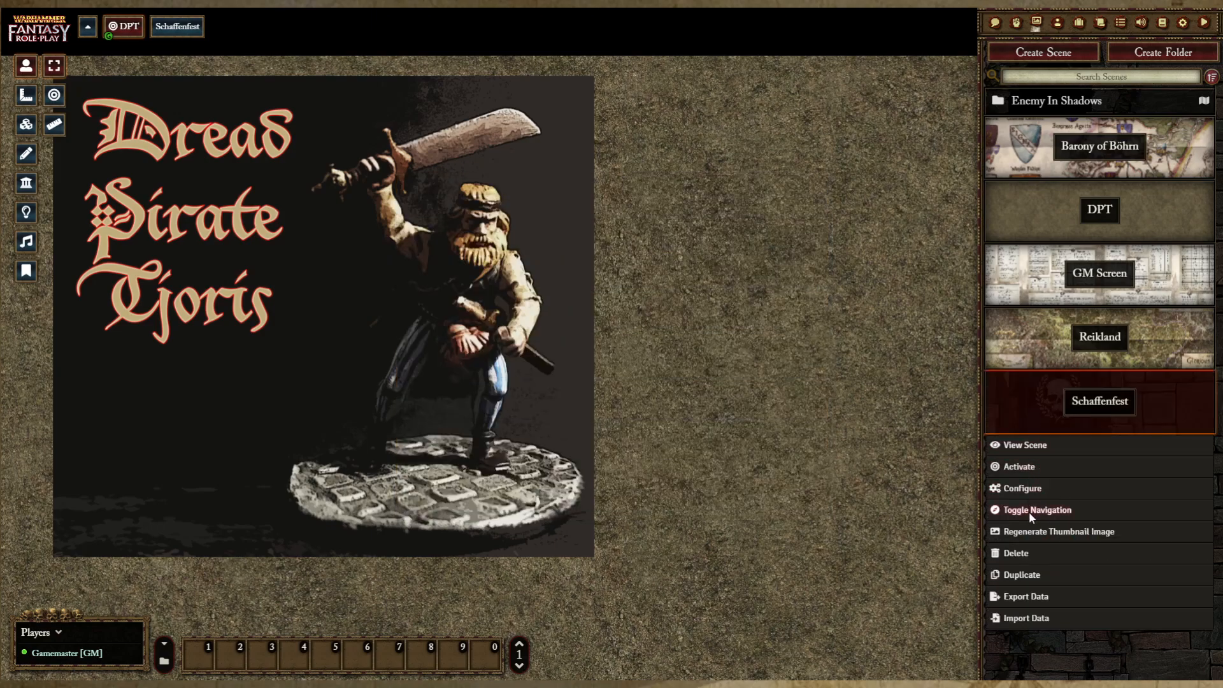
{"action": "left_click", "coordinate": [1029, 512]}
{"action": "right_click", "coordinate": [1048, 407]}
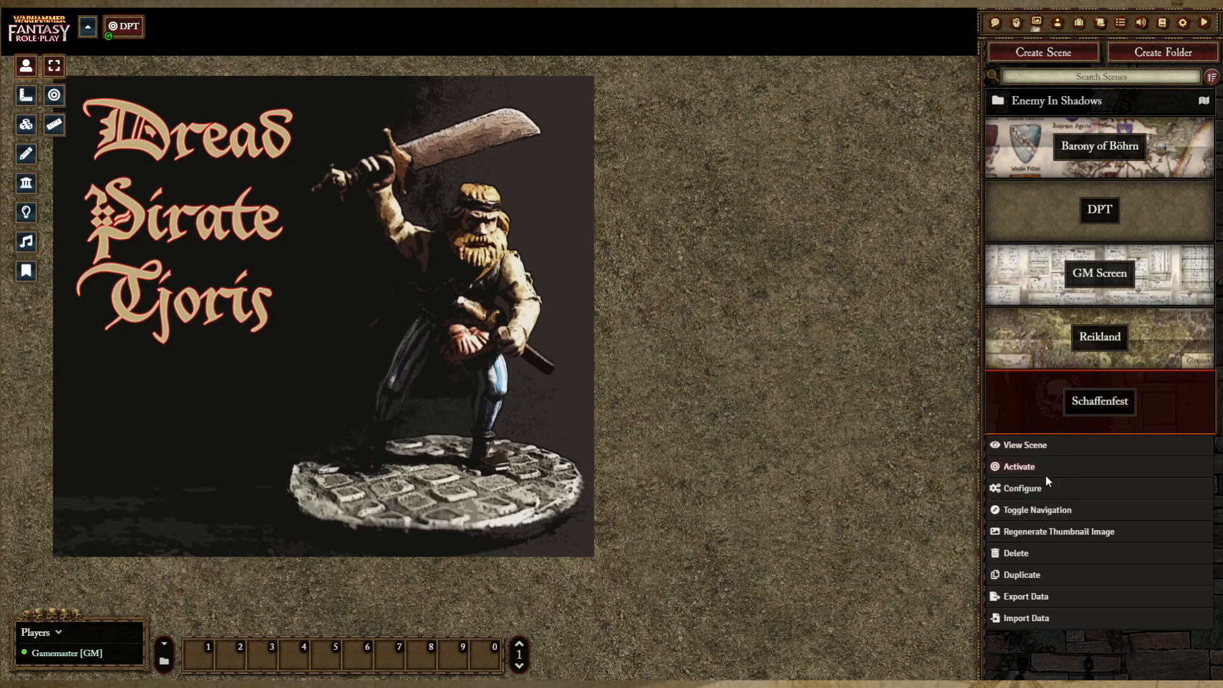
{"action": "left_click", "coordinate": [1030, 503]}
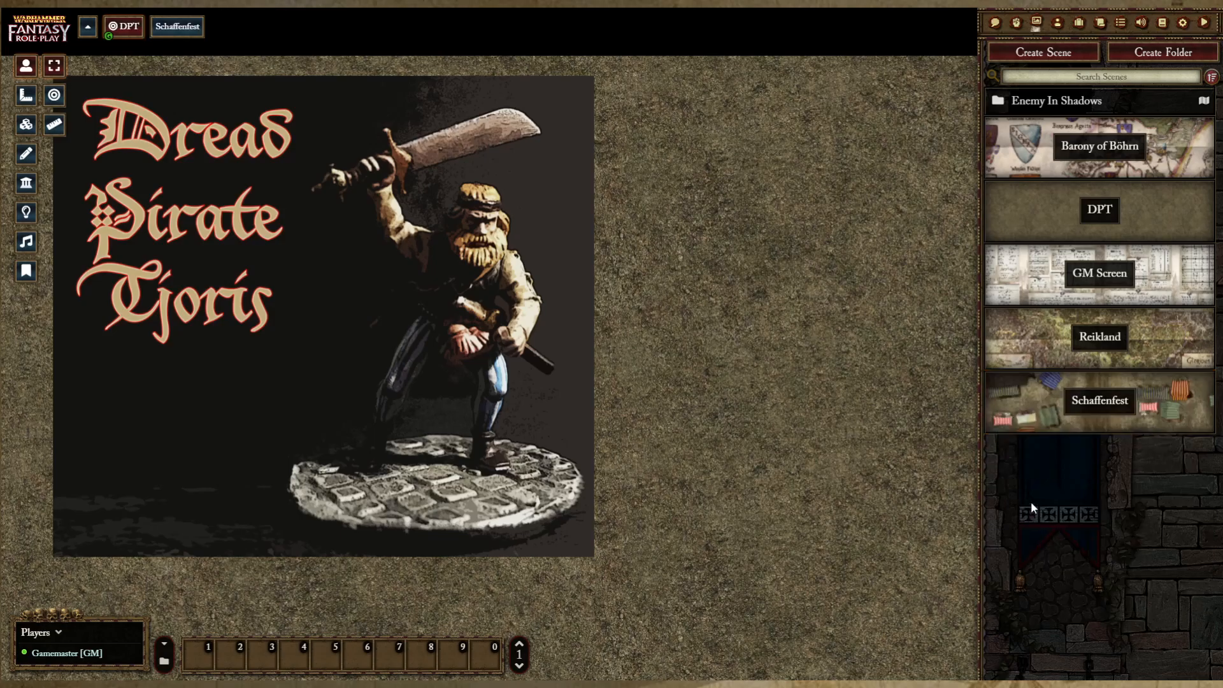
Step: View the Schaffenfest scene and examine its map and grid at different zoom levels
{"action": "left_click", "coordinate": [172, 36]}
{"action": "scroll", "coordinate": [438, 300], "scroll_direction": "down", "scroll_amount": 10}
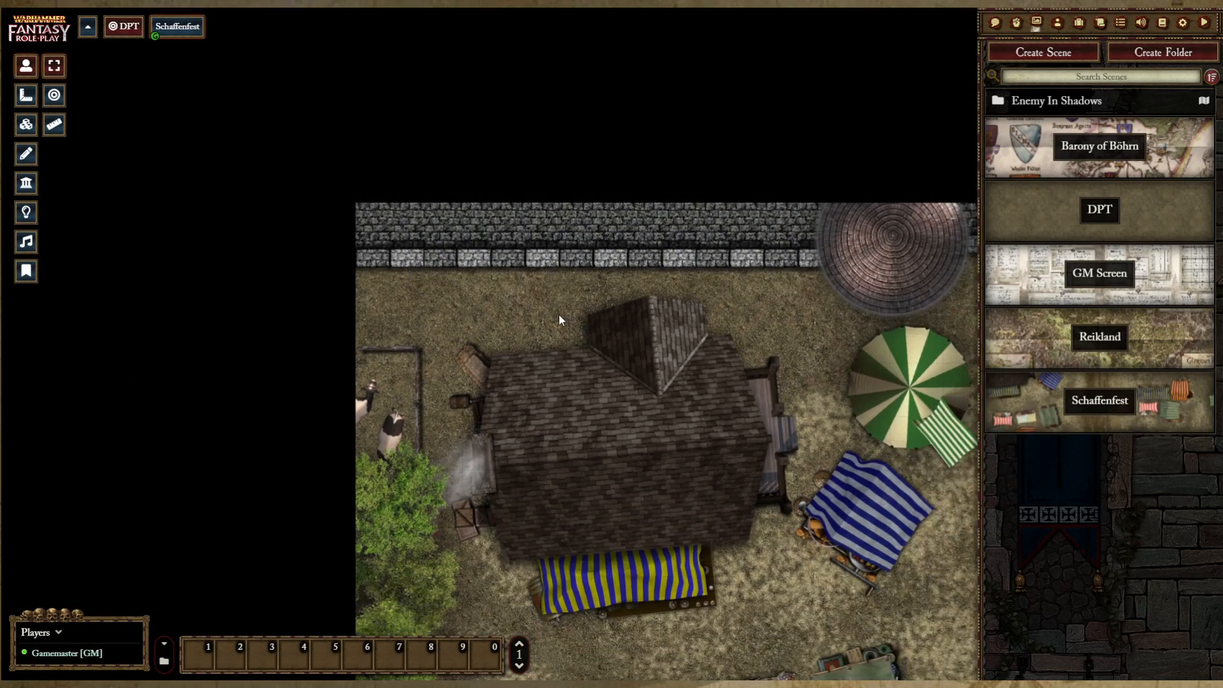
{"action": "left_click_drag", "start_coordinate": [559, 315], "coordinate": [200, 182]}
{"action": "left_click_drag", "start_coordinate": [510, 223], "coordinate": [412, 229]}
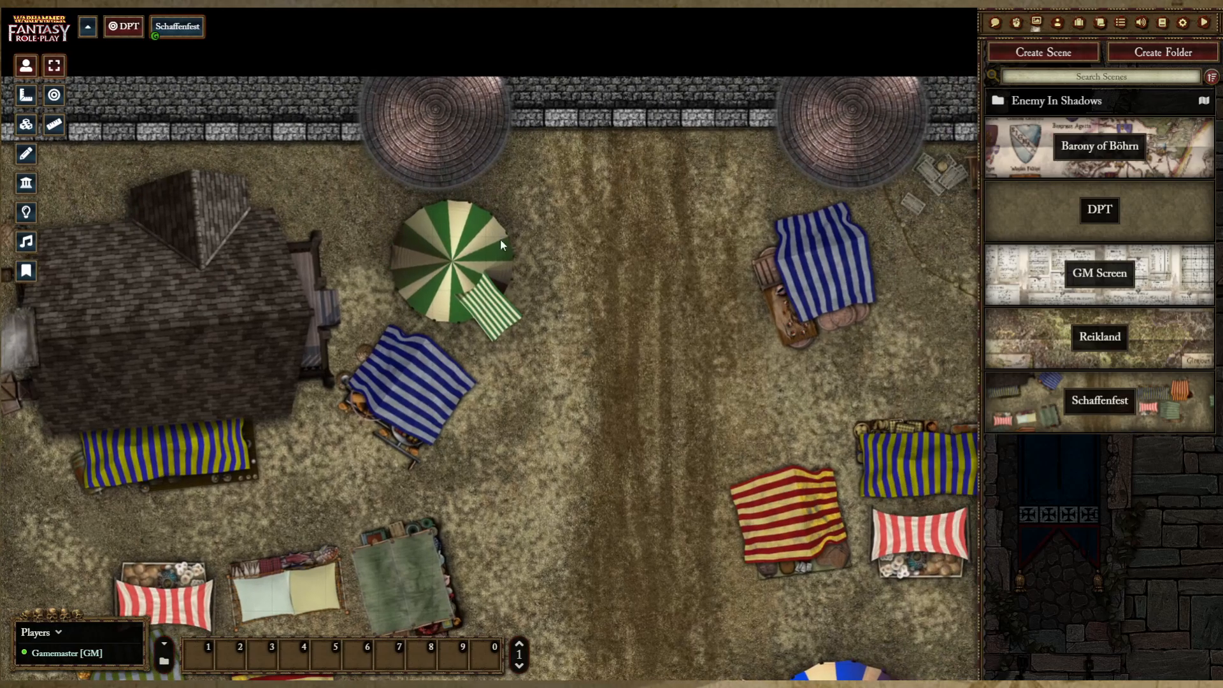
{"action": "scroll", "coordinate": [625, 283], "scroll_direction": "up", "scroll_amount": 12}
{"action": "scroll", "coordinate": [572, 279], "scroll_direction": "up", "scroll_amount": 12}
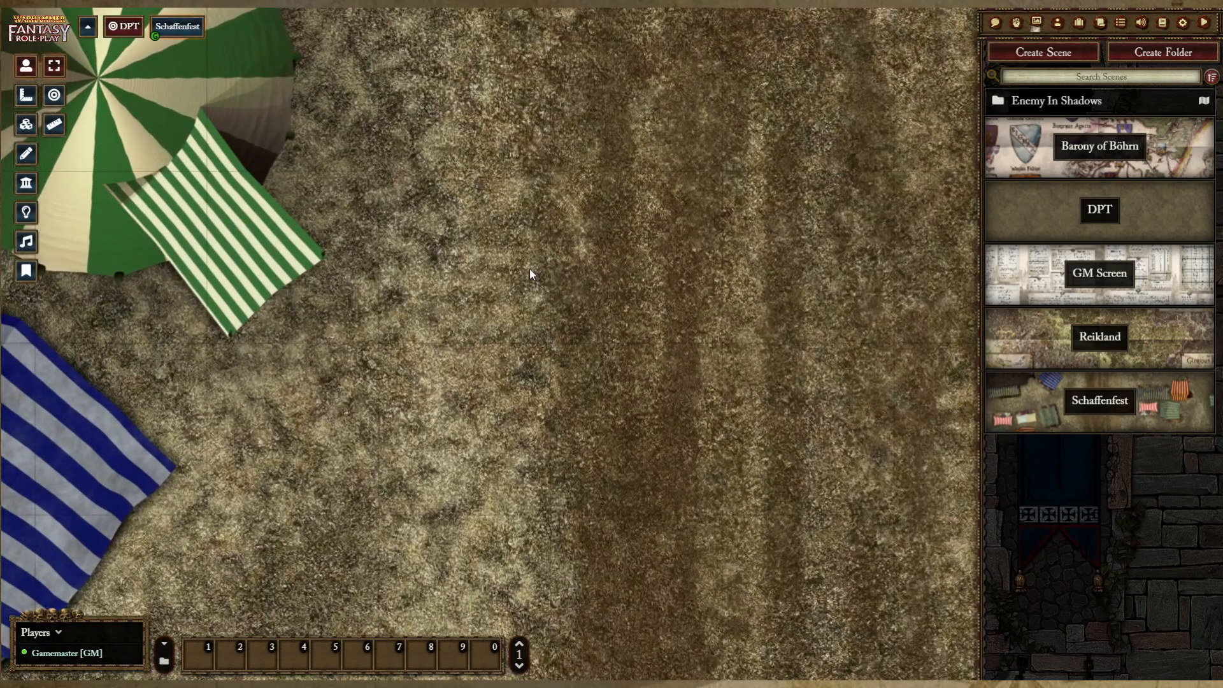
{"action": "scroll", "coordinate": [529, 268], "scroll_direction": "down", "scroll_amount": 13}
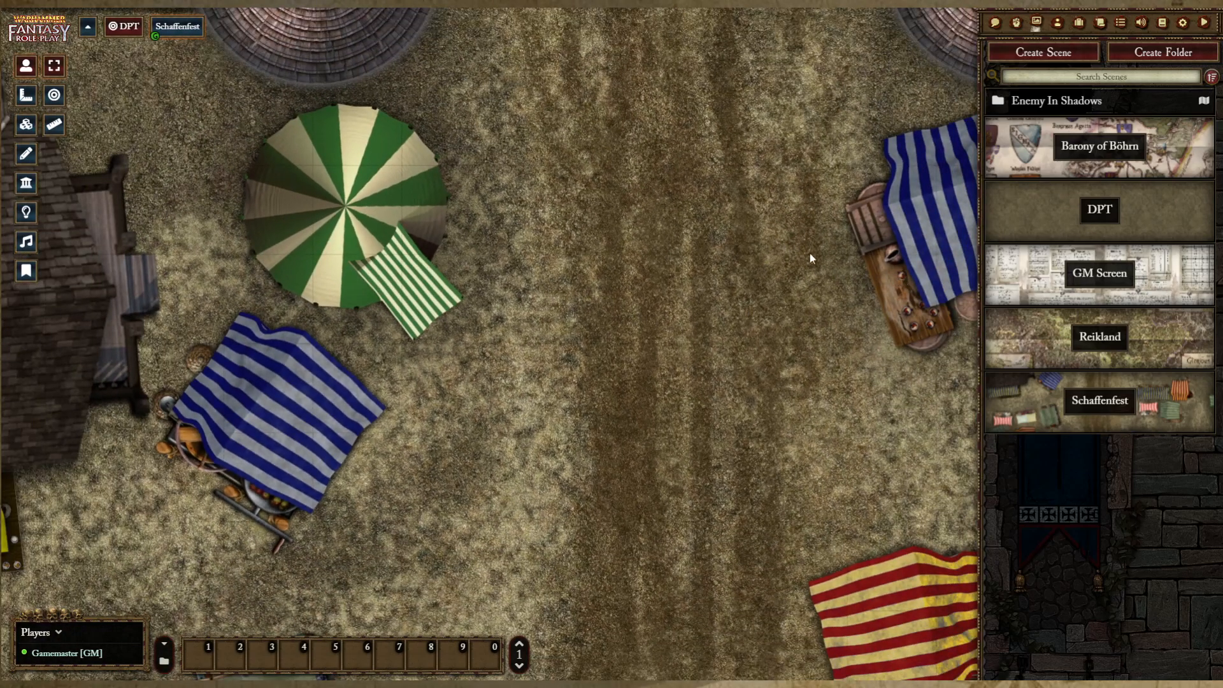
{"action": "scroll", "coordinate": [494, 237], "scroll_direction": "up", "scroll_amount": 15}
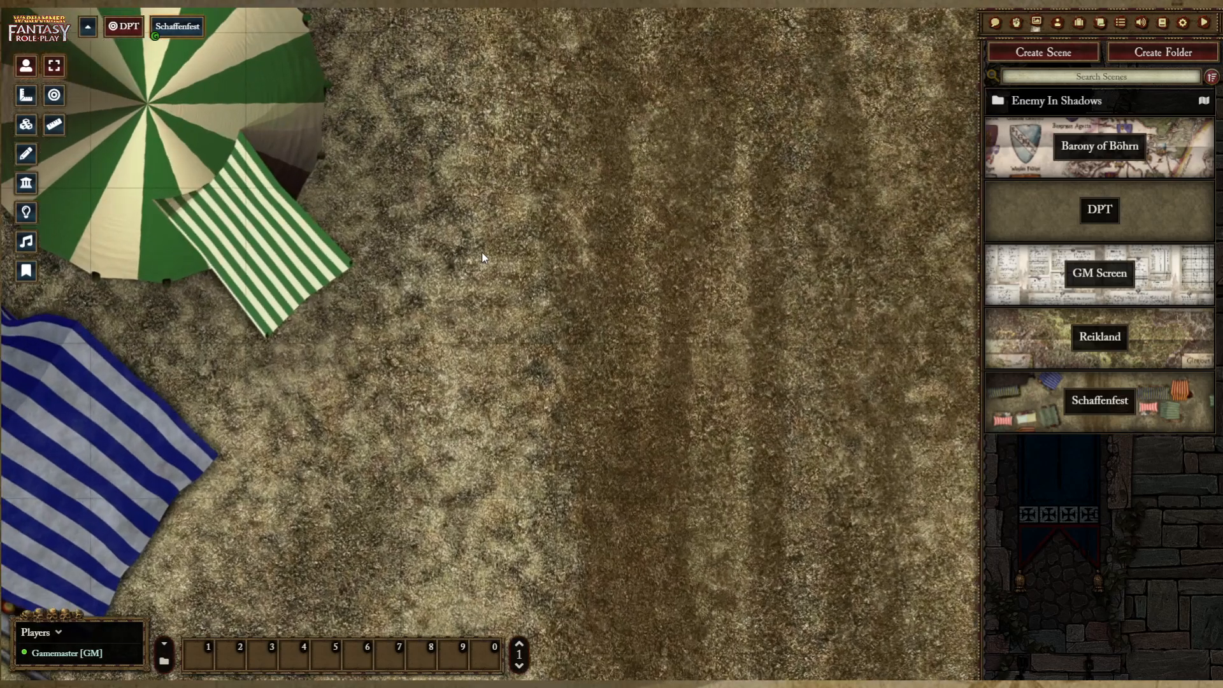
{"action": "scroll", "coordinate": [481, 251], "scroll_direction": "down", "scroll_amount": 10}
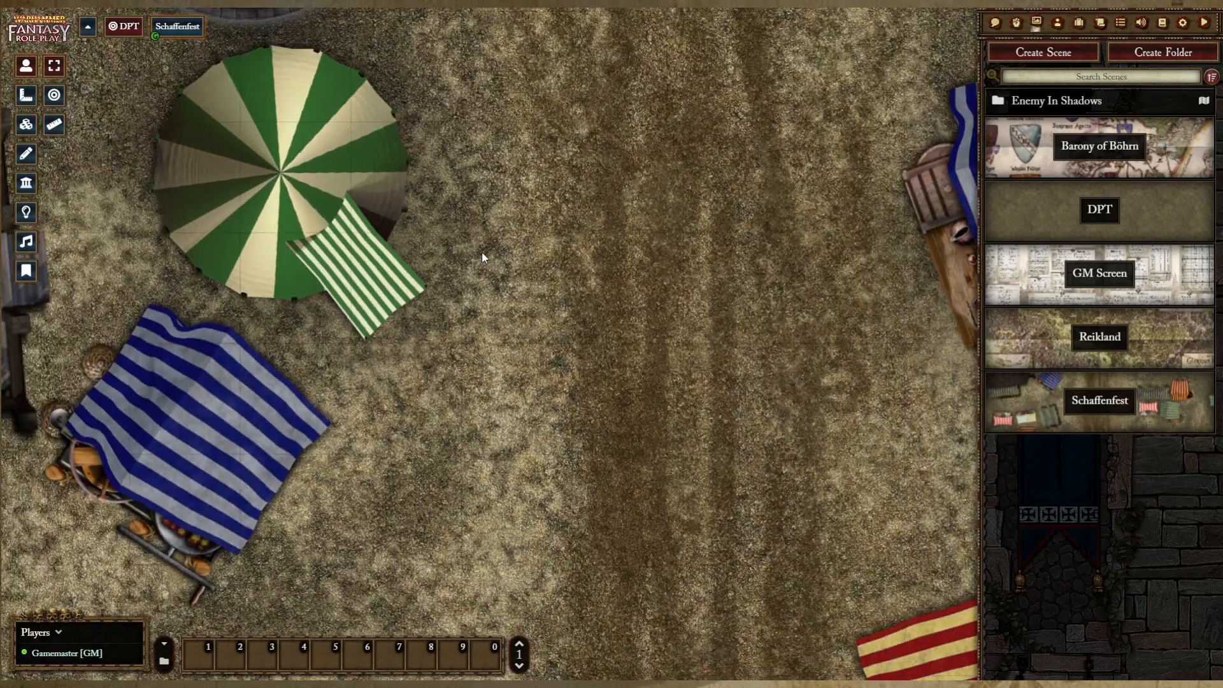
{"action": "scroll", "coordinate": [814, 379], "scroll_direction": "down", "scroll_amount": 5}
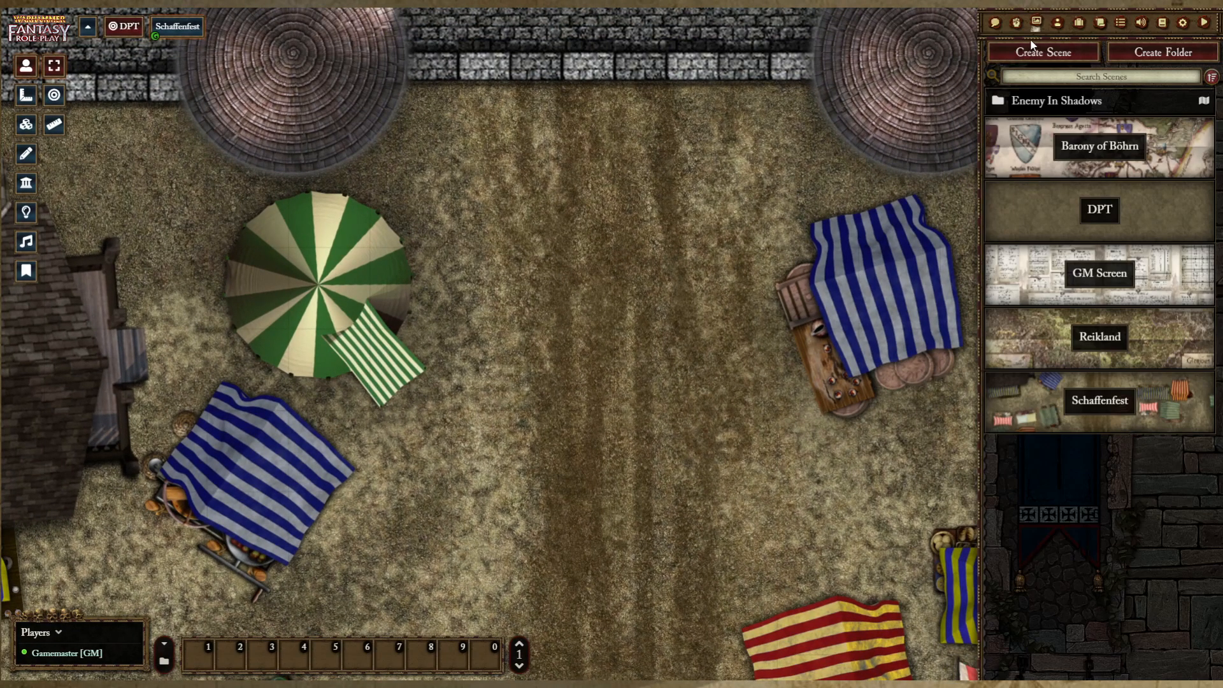
Step: Place the DPT actor's token on the dirt road beside the green-and-white striped tent
{"action": "left_click", "coordinate": [1057, 24]}
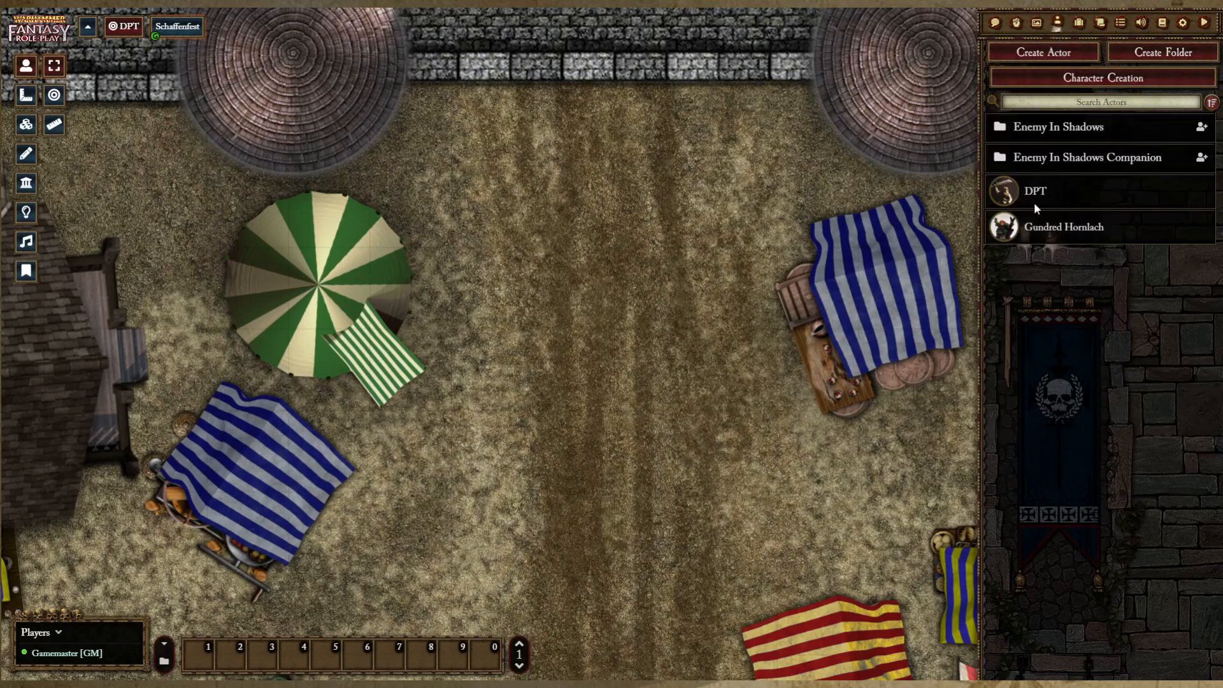
{"action": "left_click_drag", "start_coordinate": [1044, 198], "coordinate": [605, 304]}
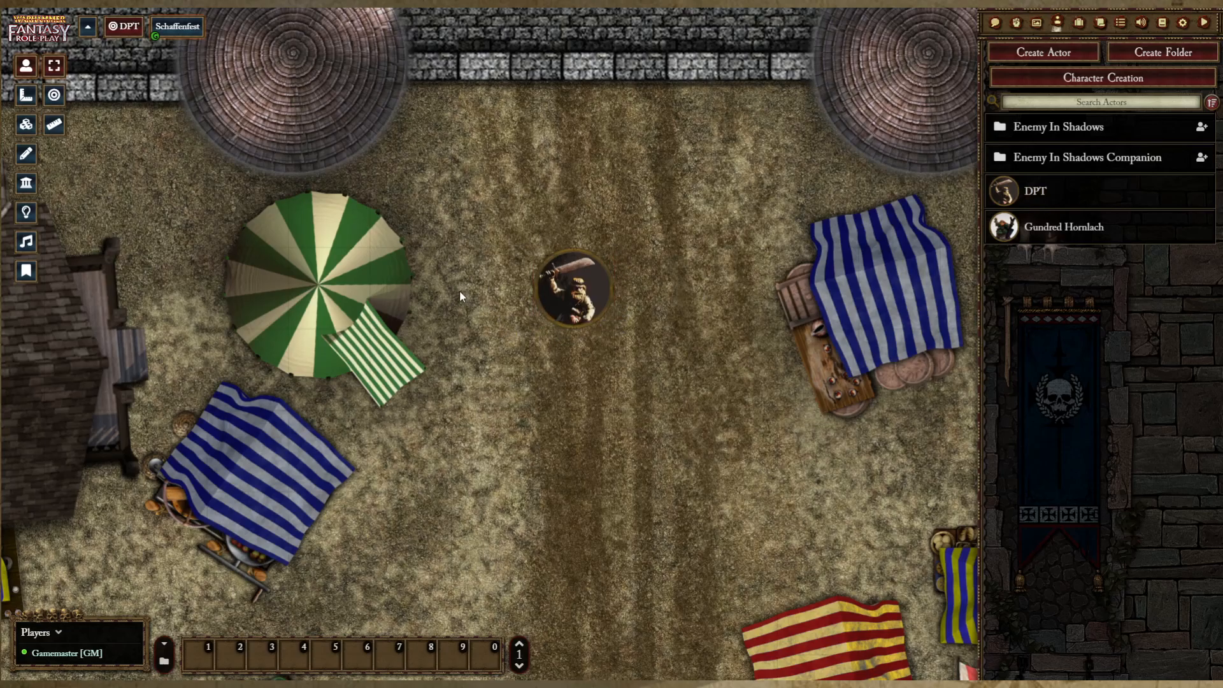
Step: Set the Schaffenfest scene's grid size to 100 pixels and save the scene configuration
{"action": "scroll", "coordinate": [486, 299], "scroll_direction": "down", "scroll_amount": 4}
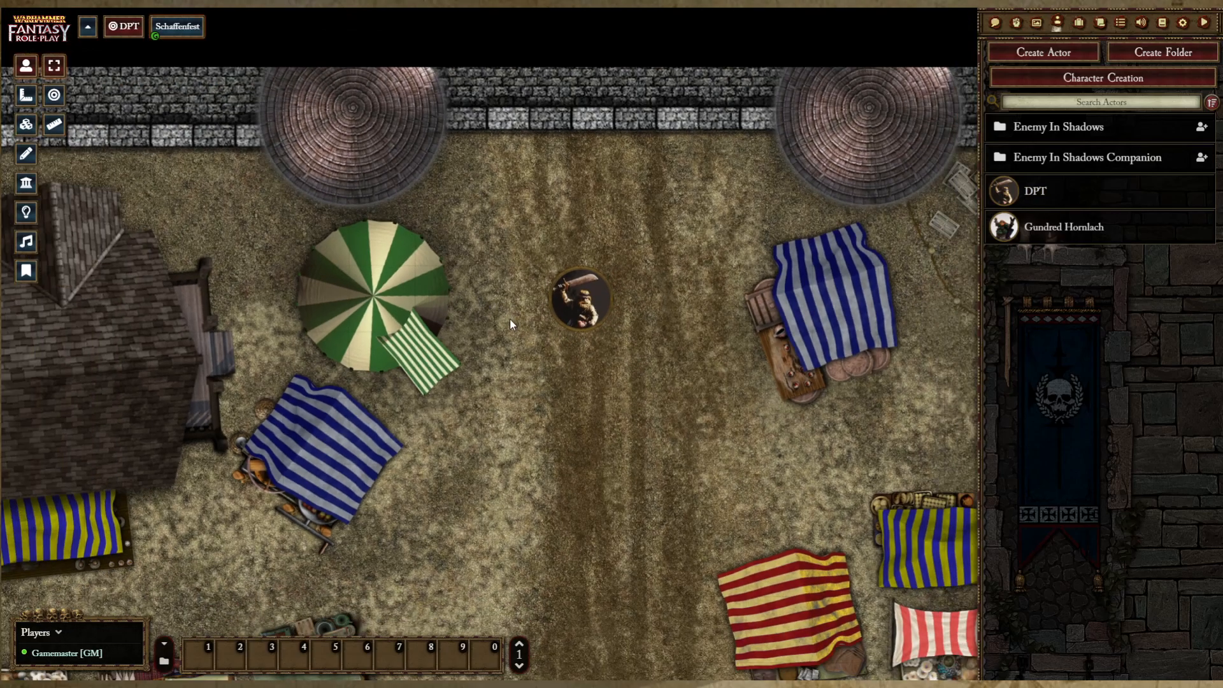
{"action": "left_click_drag", "start_coordinate": [509, 318], "coordinate": [528, 215]}
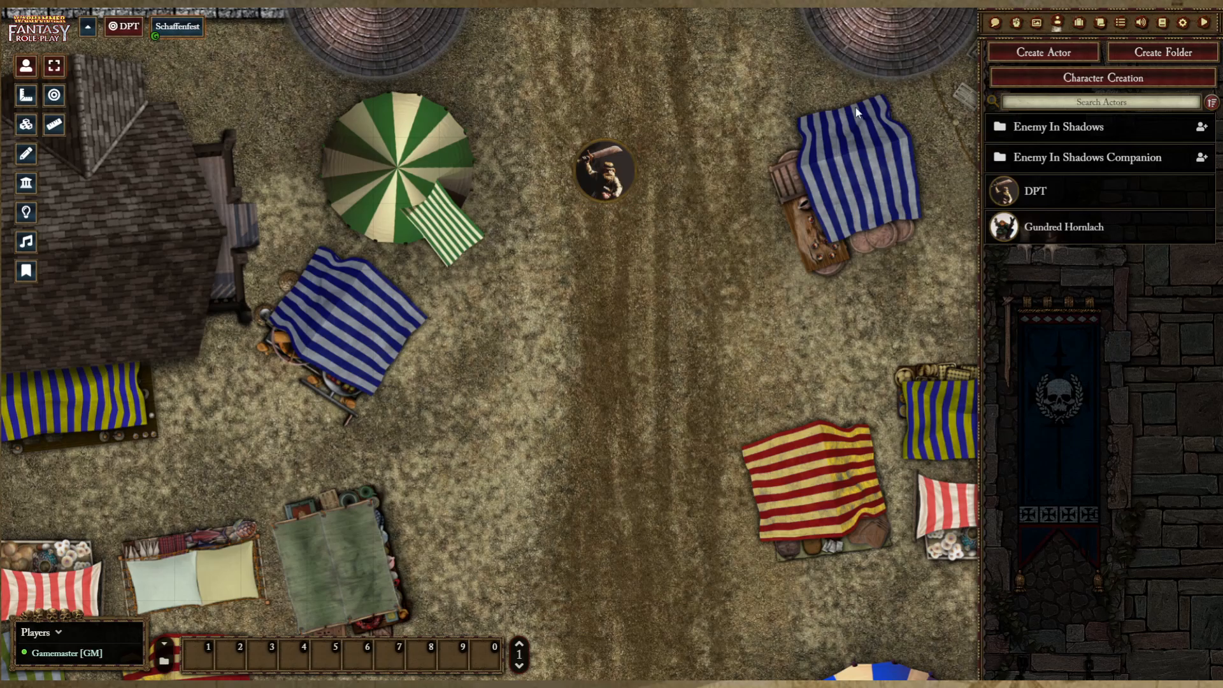
{"action": "left_click", "coordinate": [1036, 23]}
{"action": "right_click", "coordinate": [1038, 415]}
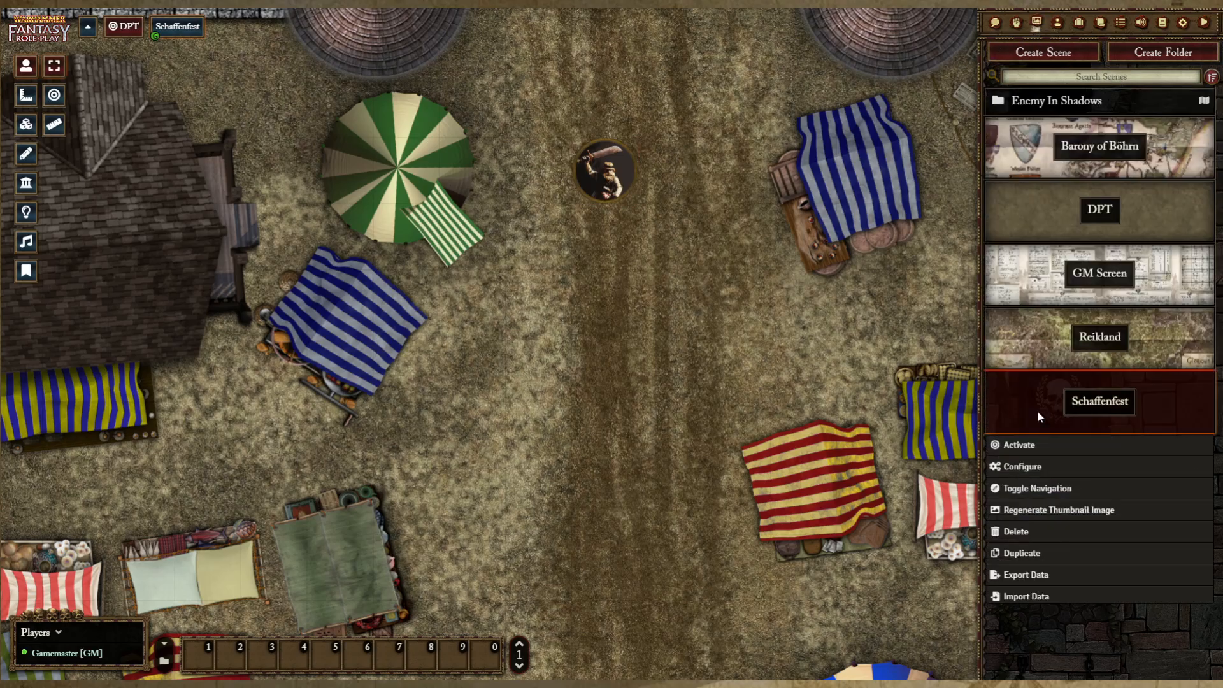
{"action": "left_click", "coordinate": [1020, 466]}
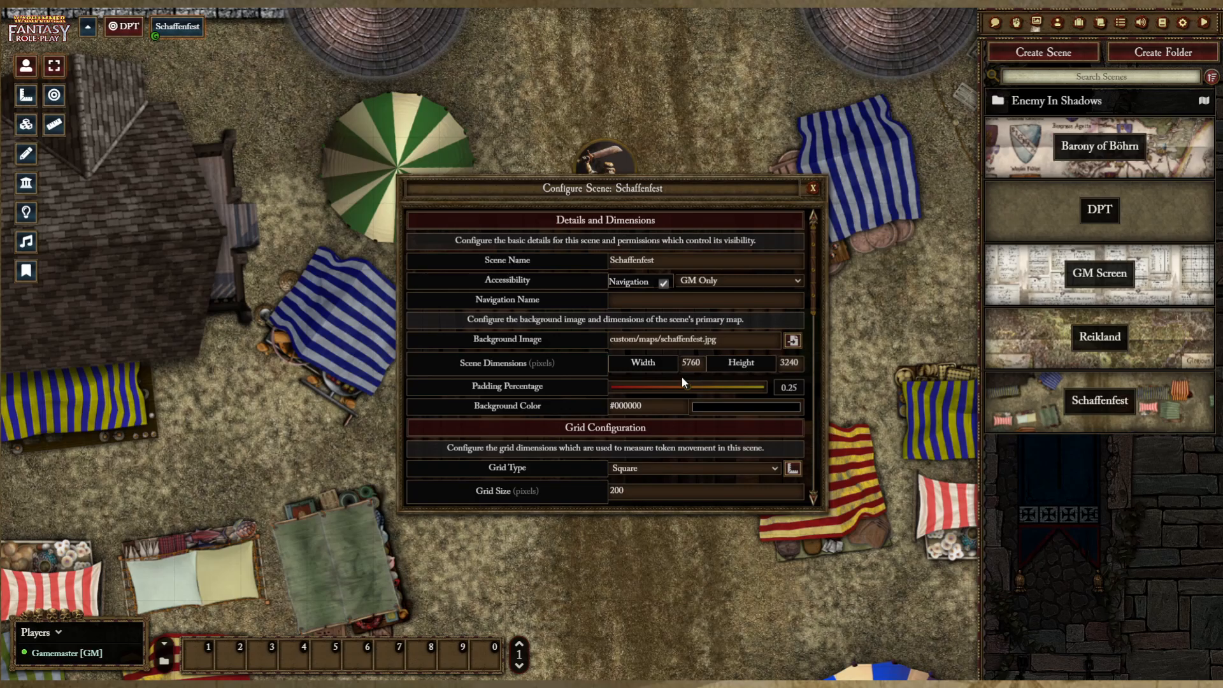
{"action": "scroll", "coordinate": [633, 335], "scroll_direction": "down", "scroll_amount": 3}
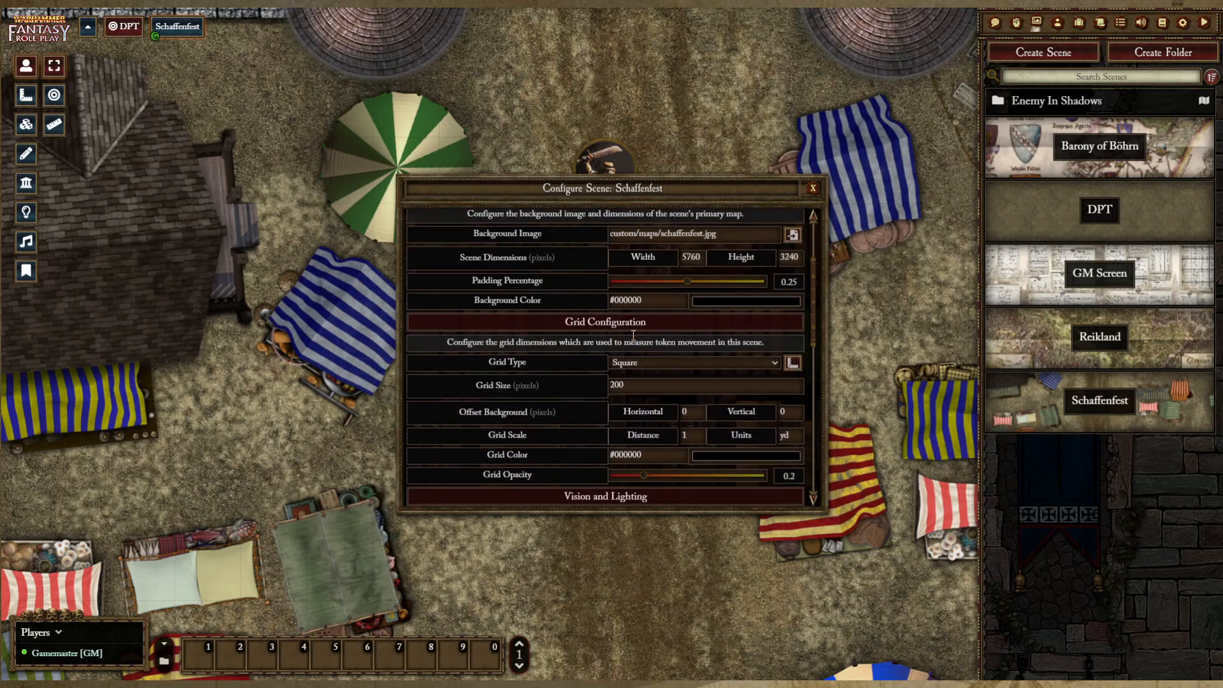
{"action": "left_click", "coordinate": [609, 385]}
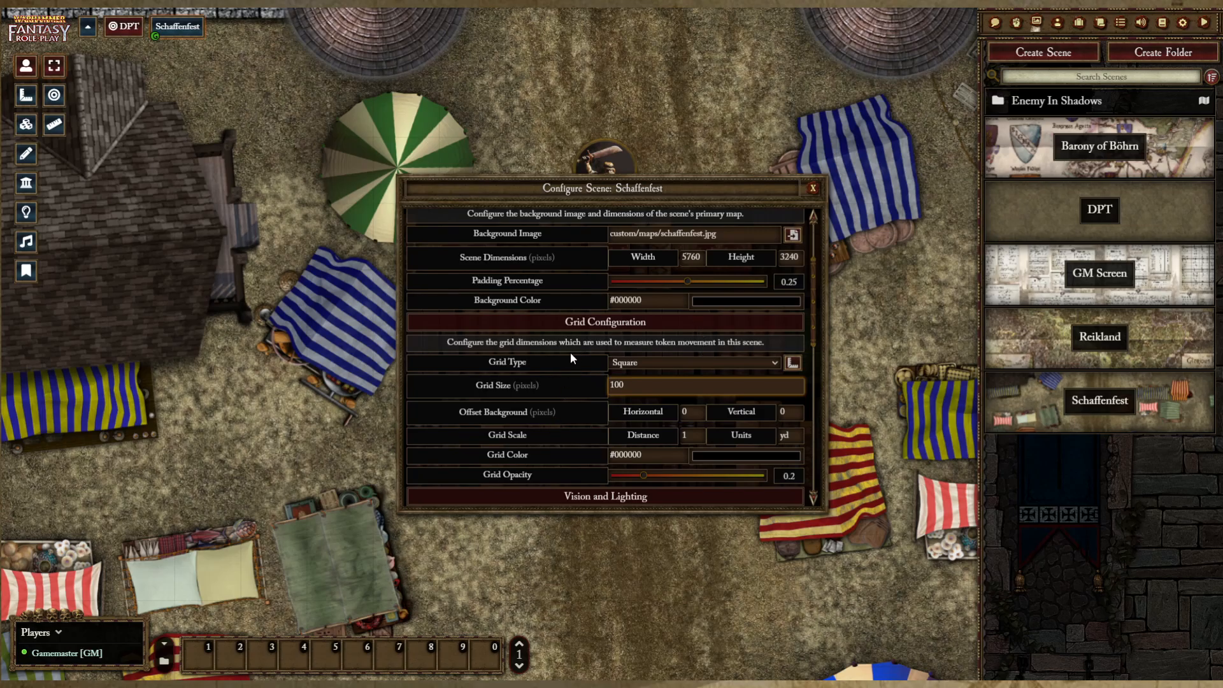
{"action": "scroll", "coordinate": [564, 356], "scroll_direction": "down", "scroll_amount": 10}
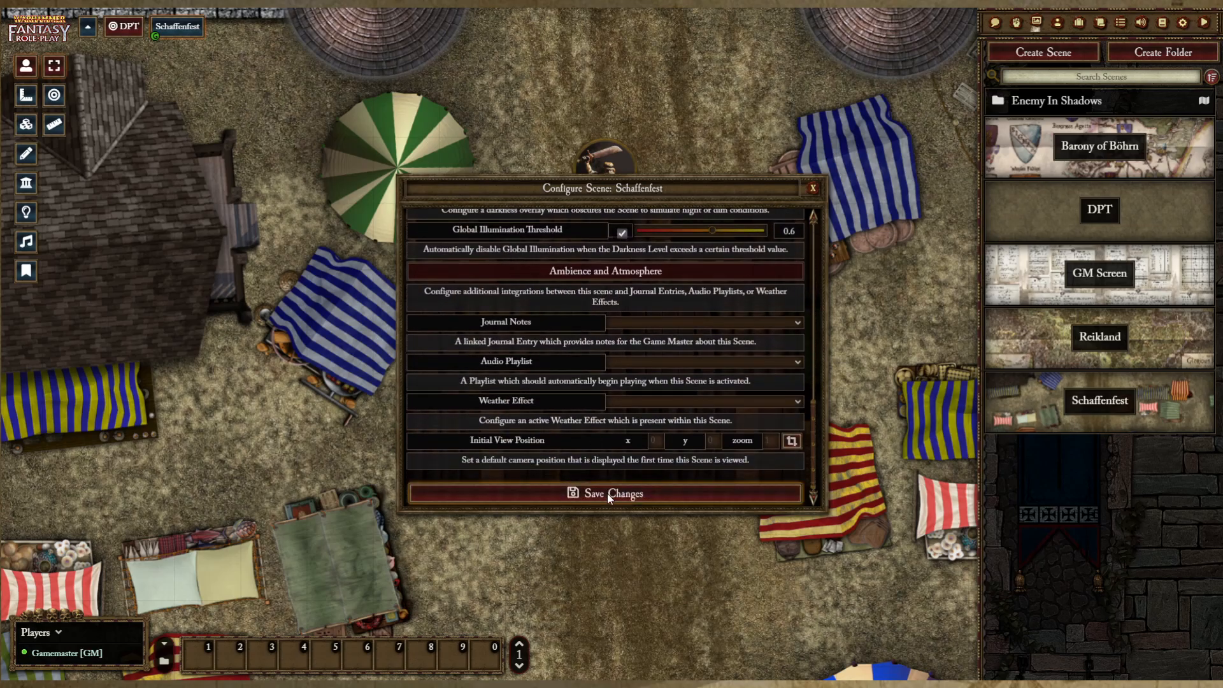
{"action": "left_click", "coordinate": [606, 493]}
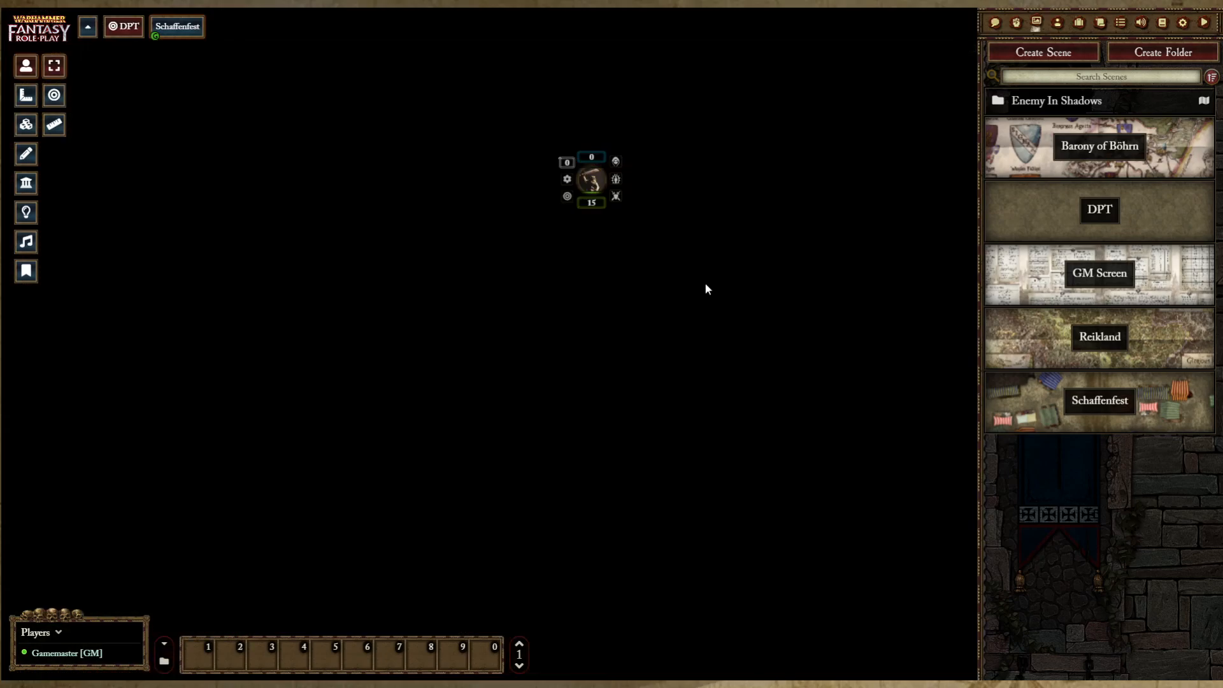
Step: Move the DPT token diagonally off the dirt road to the ground beside the green-and-white striped awning, and deselect it
{"action": "left_click", "coordinate": [634, 232]}
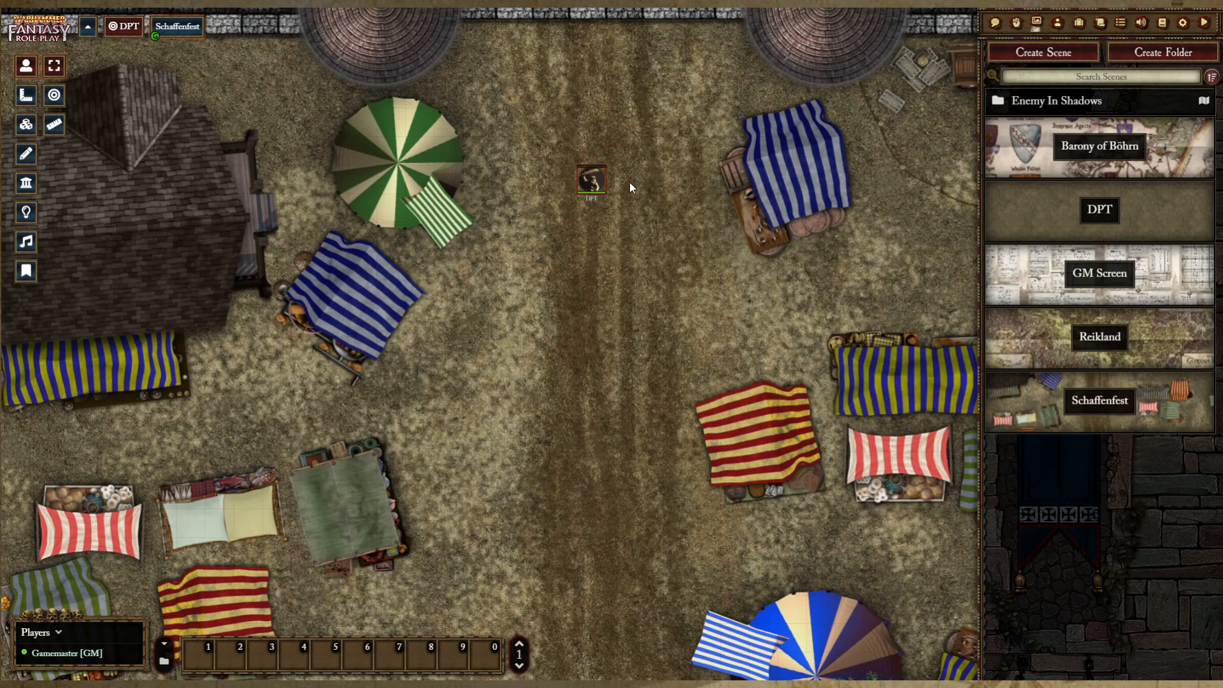
{"action": "scroll", "coordinate": [629, 178], "scroll_direction": "up", "scroll_amount": 10}
{"action": "left_click_drag", "start_coordinate": [628, 168], "coordinate": [631, 304]}
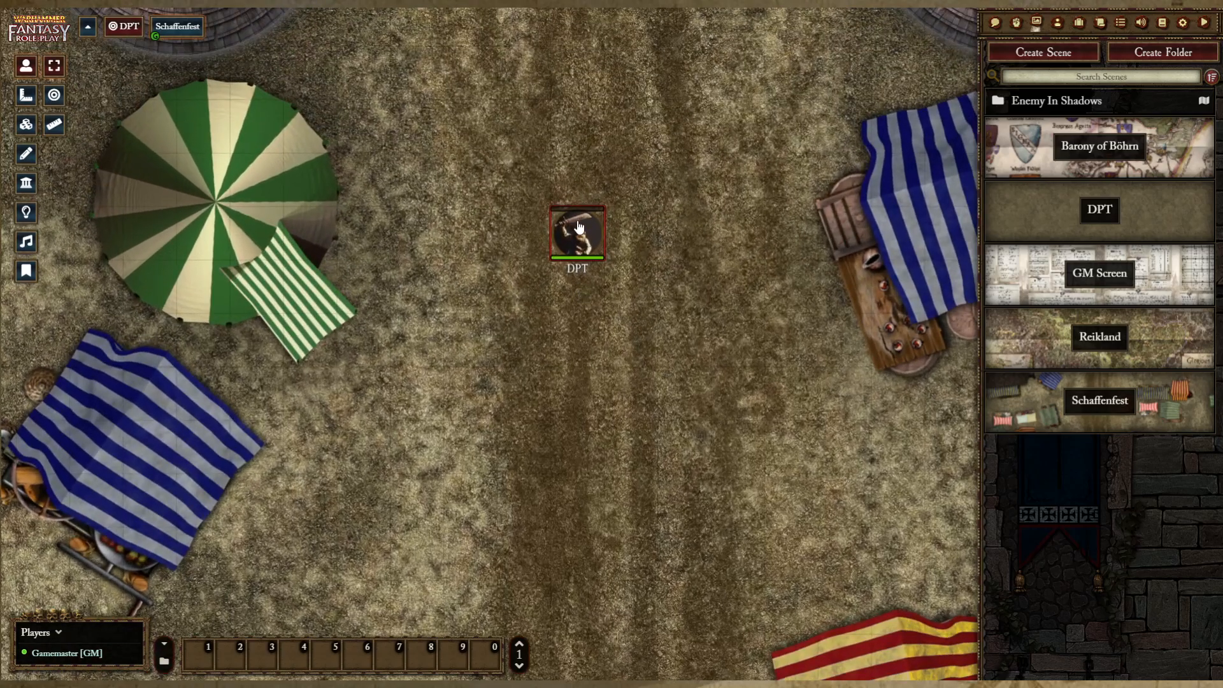
{"action": "left_click_drag", "start_coordinate": [578, 229], "coordinate": [433, 315]}
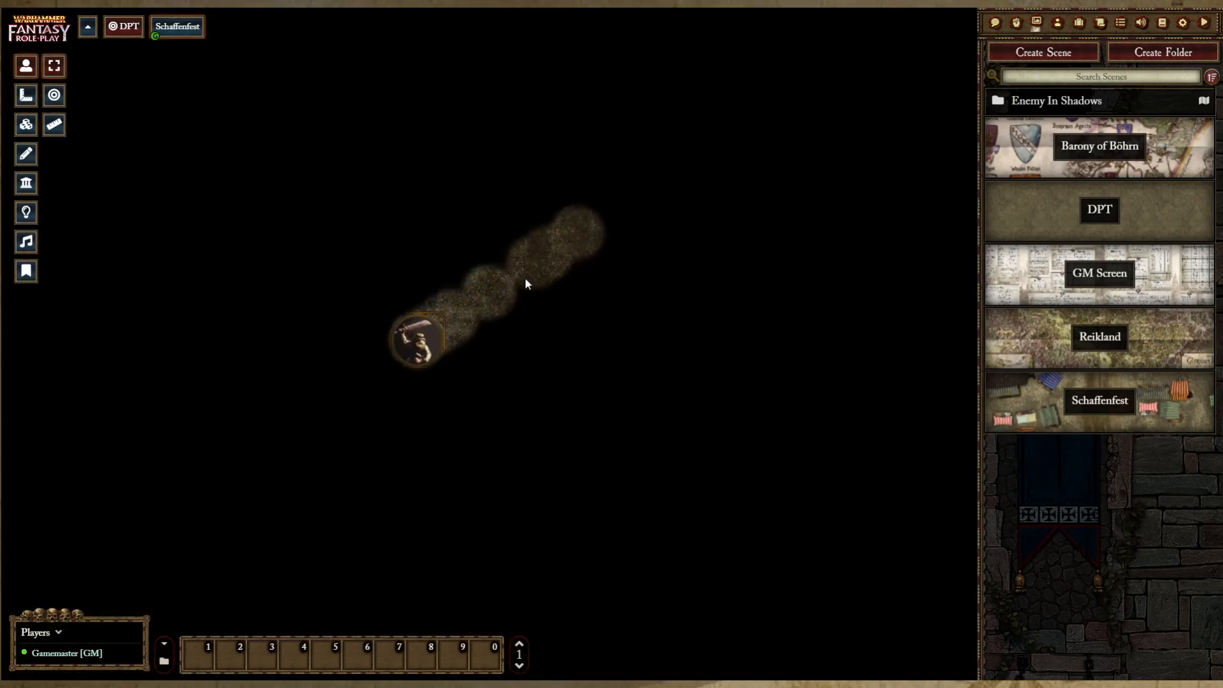
{"action": "left_click", "coordinate": [458, 341]}
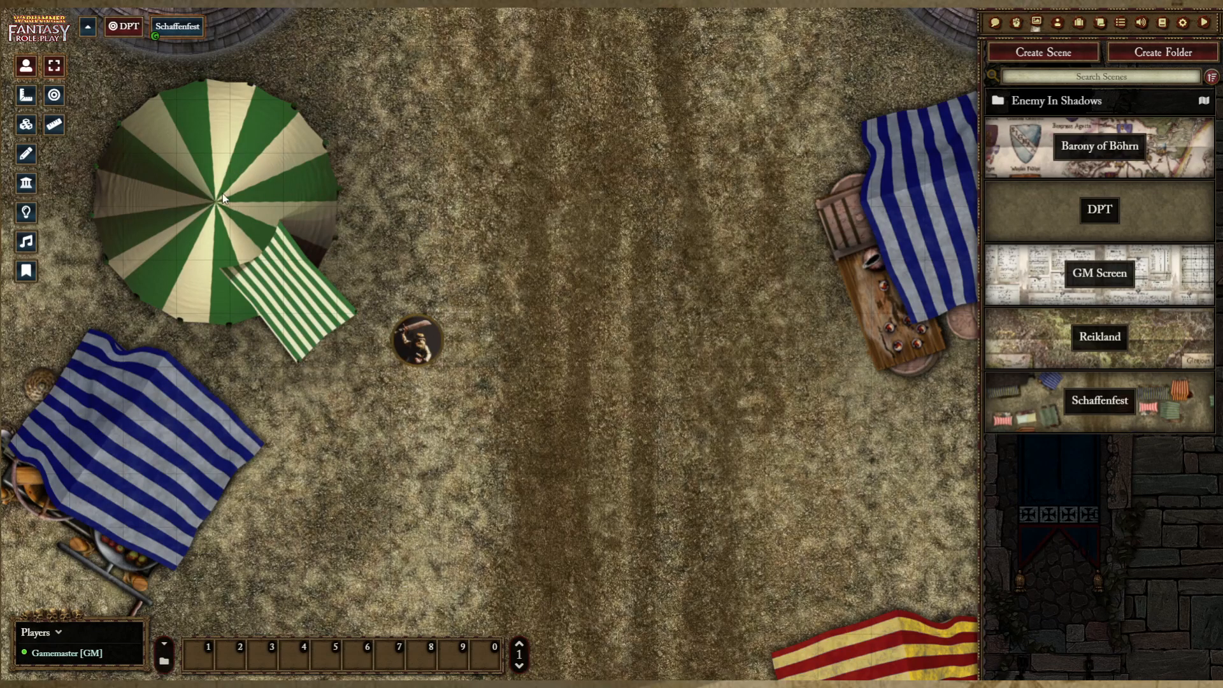
Step: Select the DPT token and move it back toward the dirt road
{"action": "scroll", "coordinate": [530, 417], "scroll_direction": "down", "scroll_amount": 6}
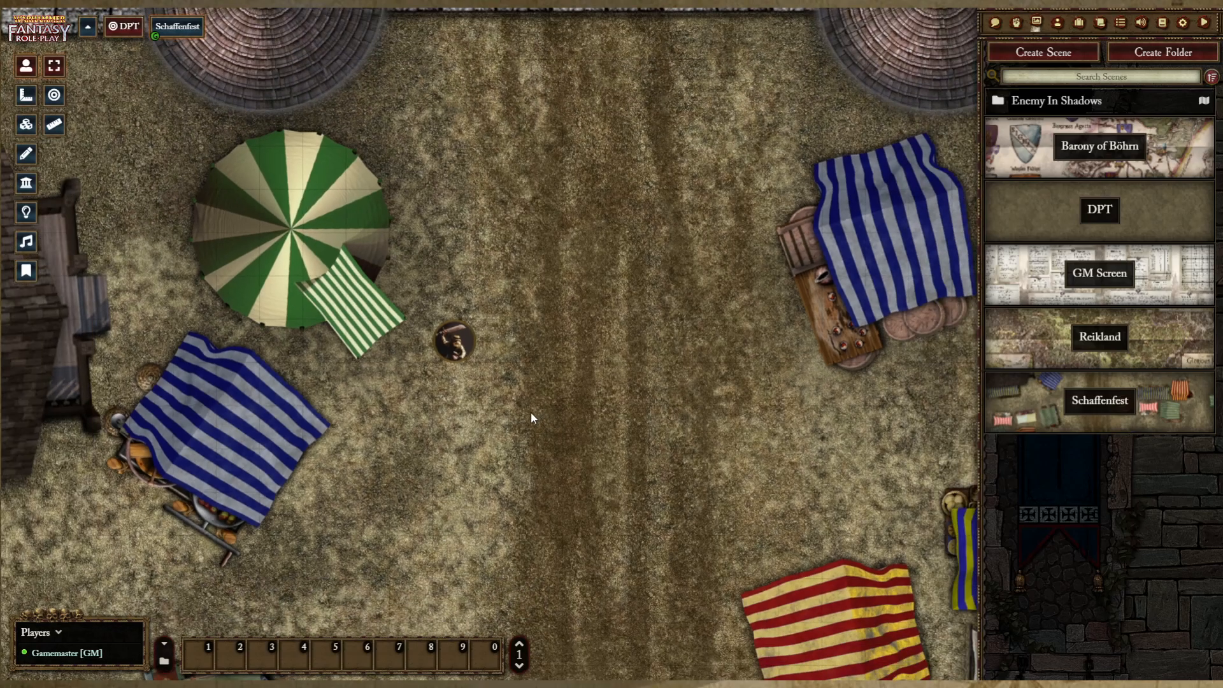
{"action": "scroll", "coordinate": [530, 414], "scroll_direction": "up", "scroll_amount": 7}
{"action": "left_click", "coordinate": [403, 345]}
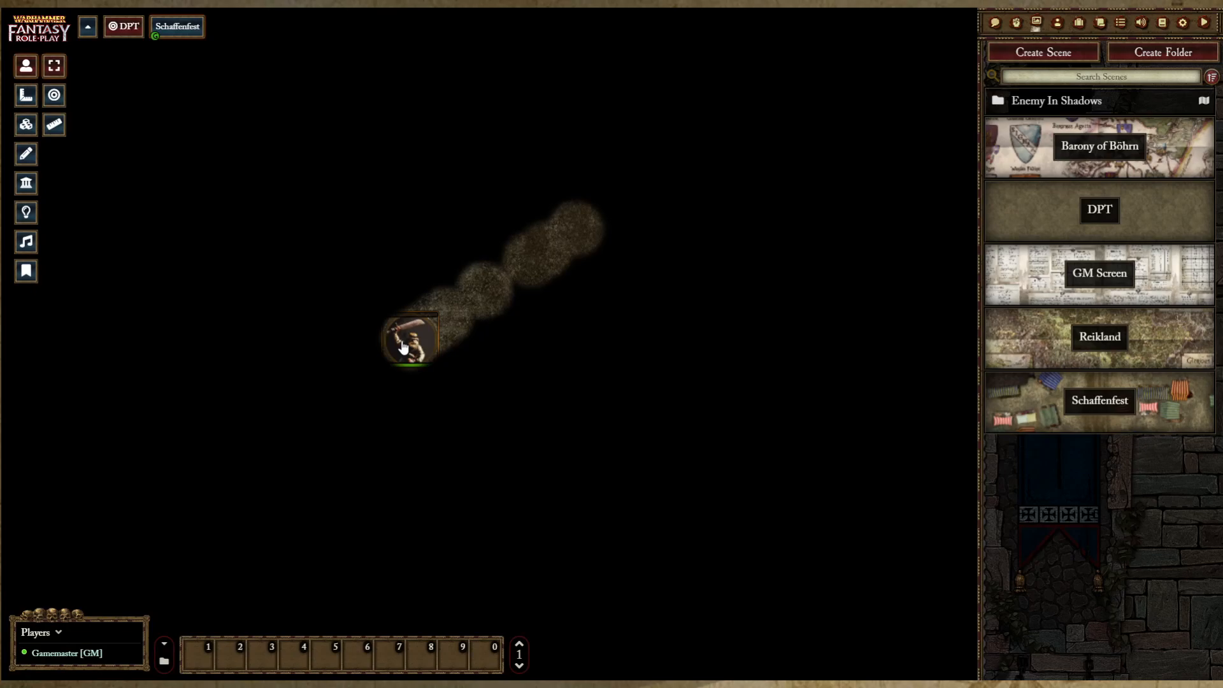
{"action": "left_click_drag", "start_coordinate": [402, 345], "coordinate": [541, 293]}
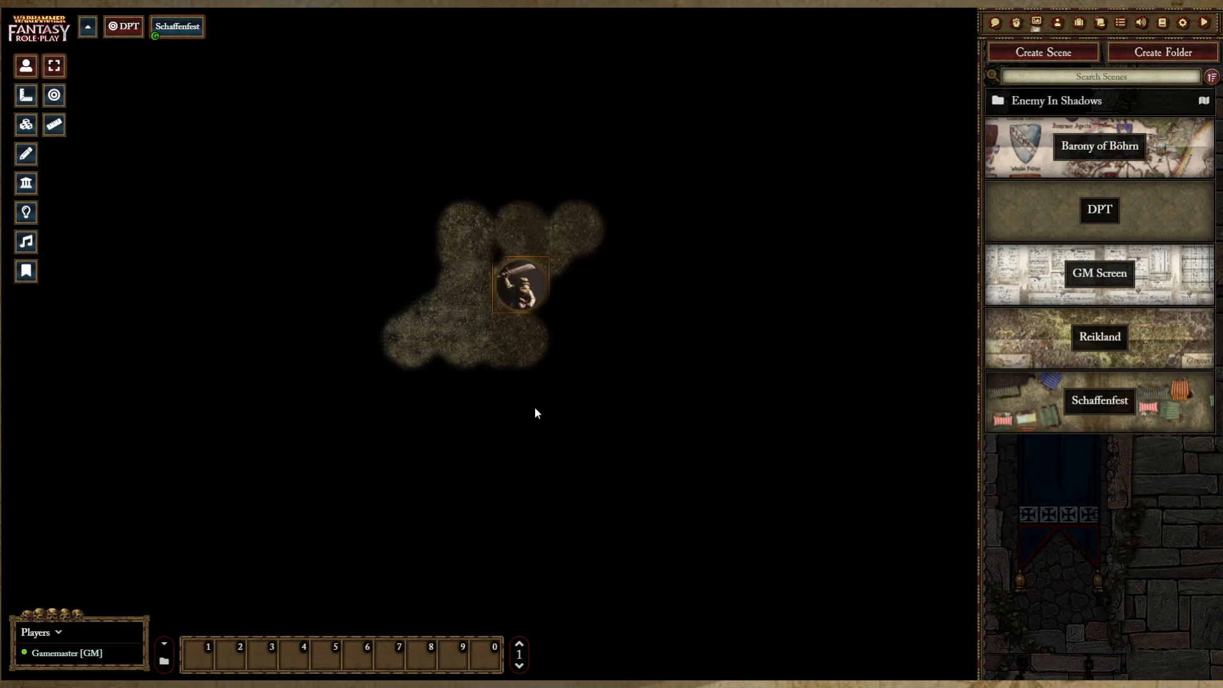
Step: Open the placed DPT token's configuration from its character sheet, view the character settings, and close both windows
{"action": "double_click", "coordinate": [520, 292]}
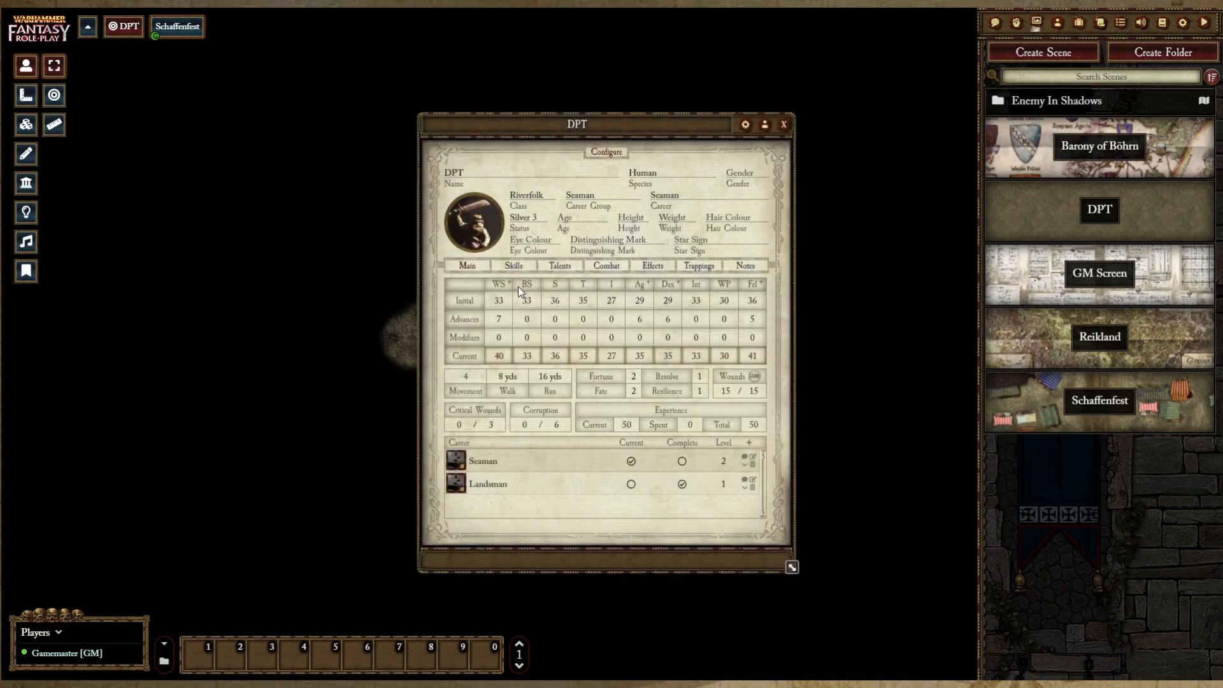
{"action": "left_click", "coordinate": [765, 130]}
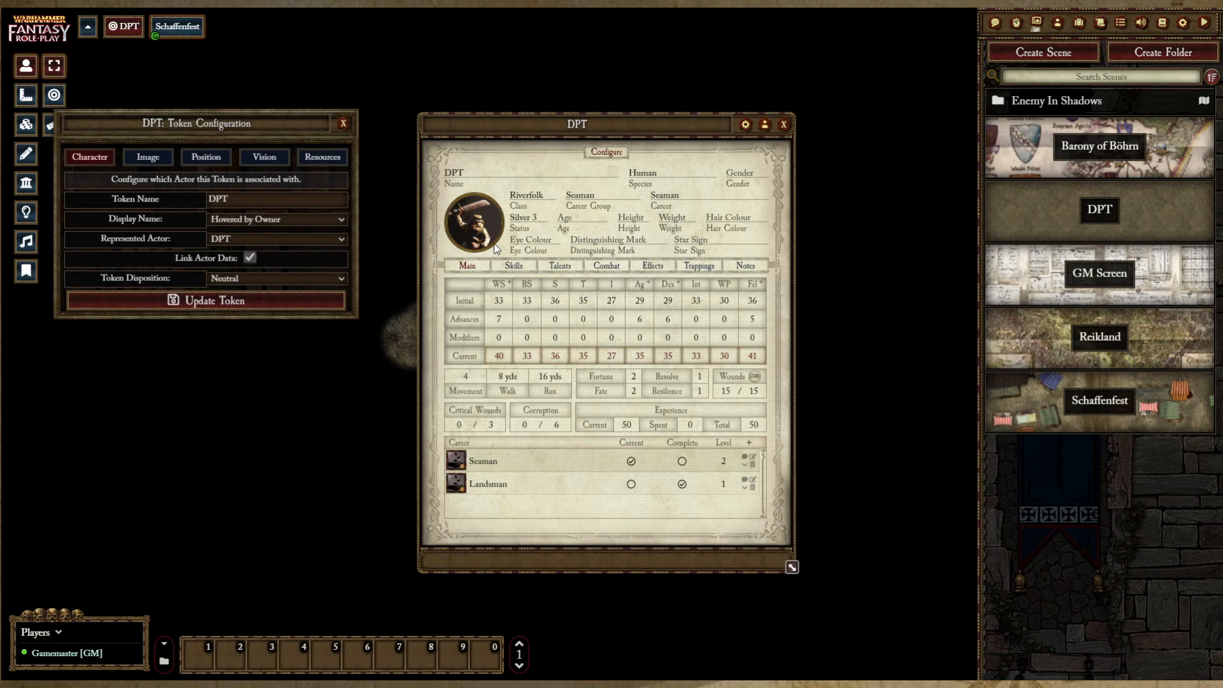
{"action": "left_click", "coordinate": [341, 126]}
{"action": "left_click", "coordinate": [784, 125]}
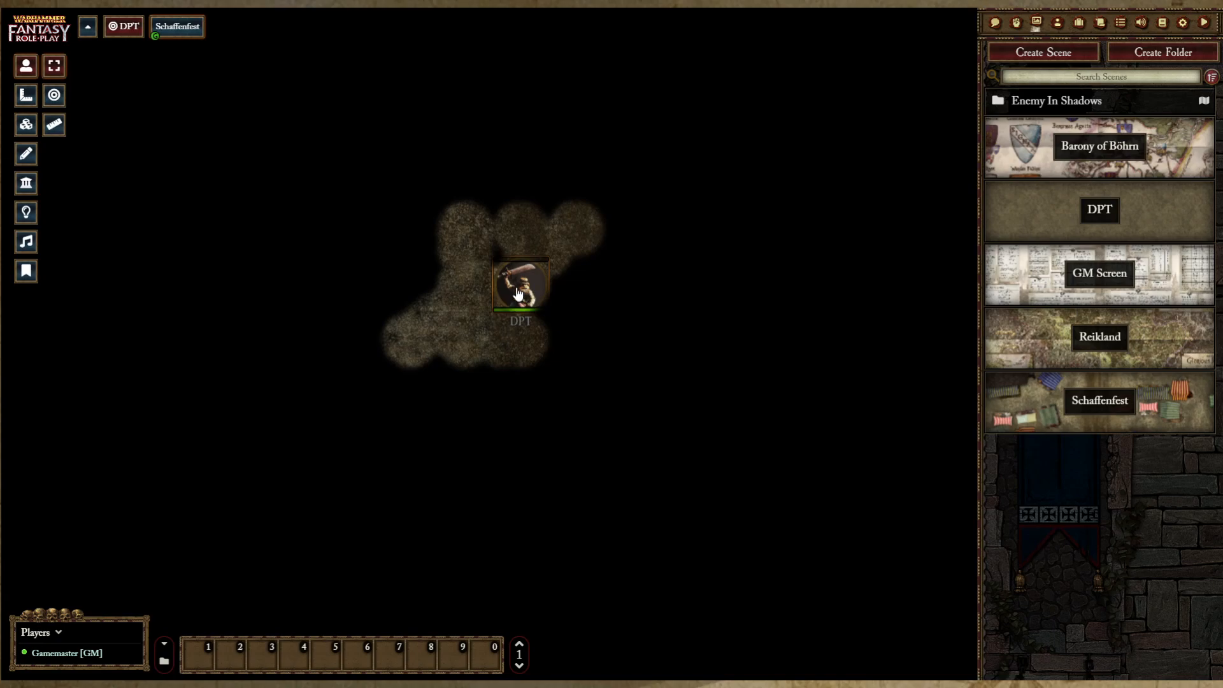
Step: Open the DPT actor from the actor list, view its prototype token settings, and close both windows
{"action": "left_click", "coordinate": [1058, 26]}
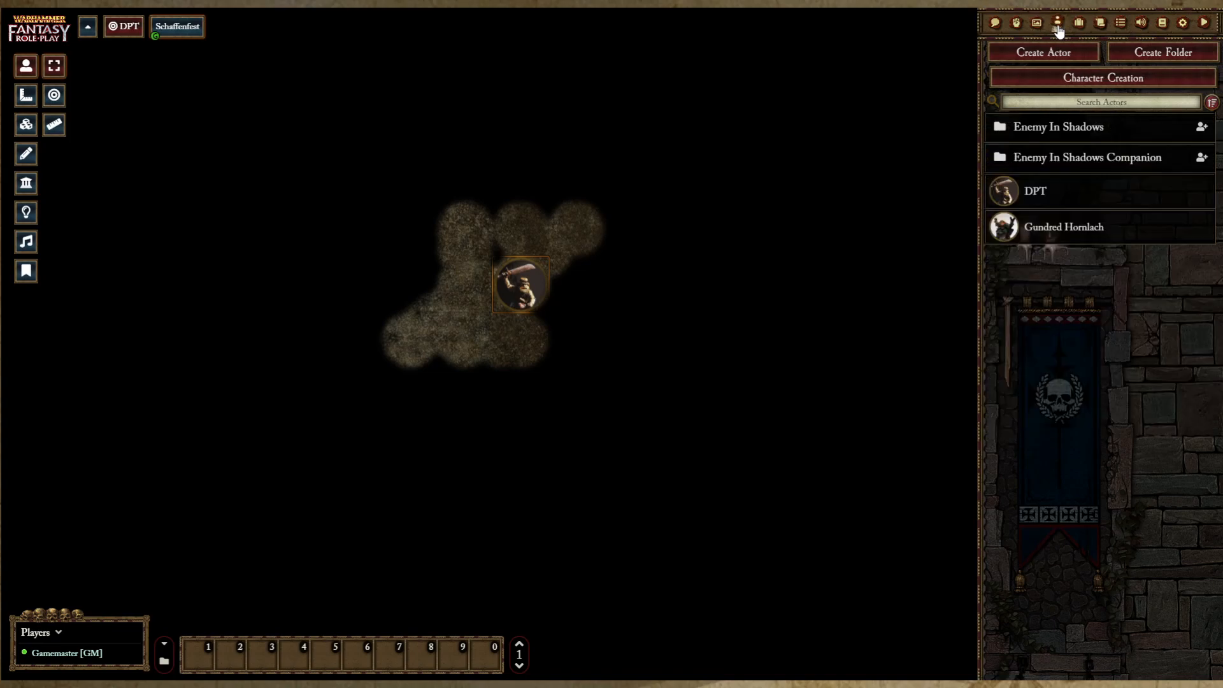
{"action": "left_click", "coordinate": [1035, 194]}
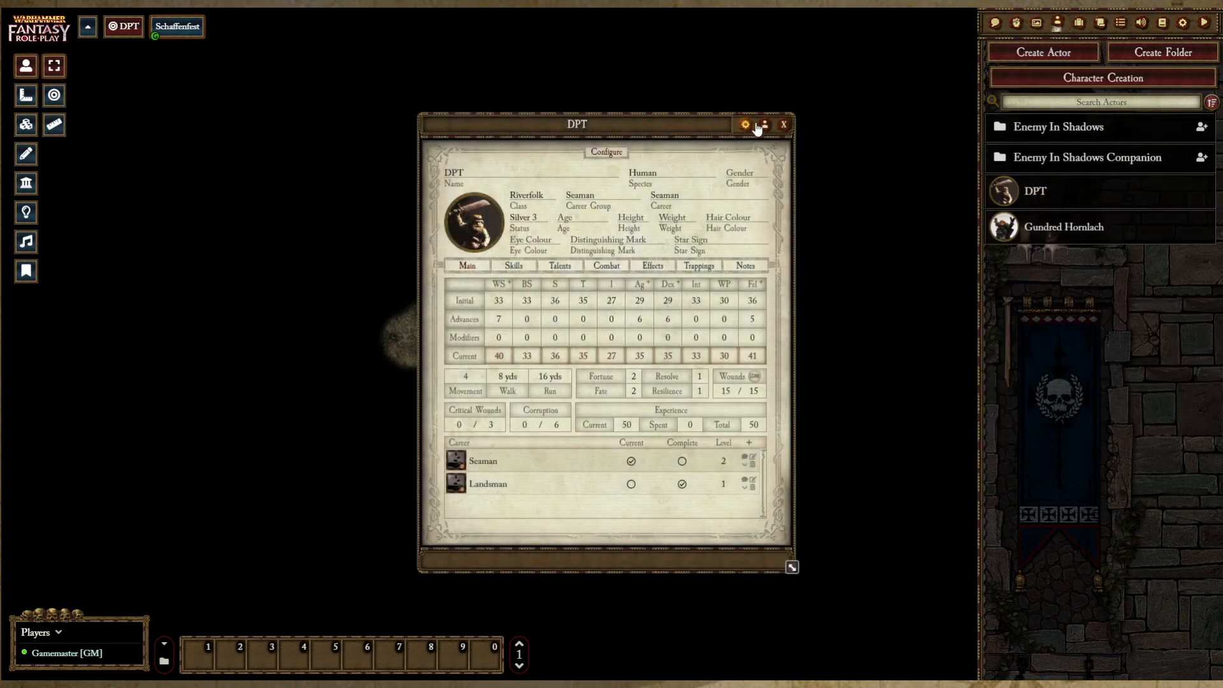
{"action": "left_click", "coordinate": [765, 125]}
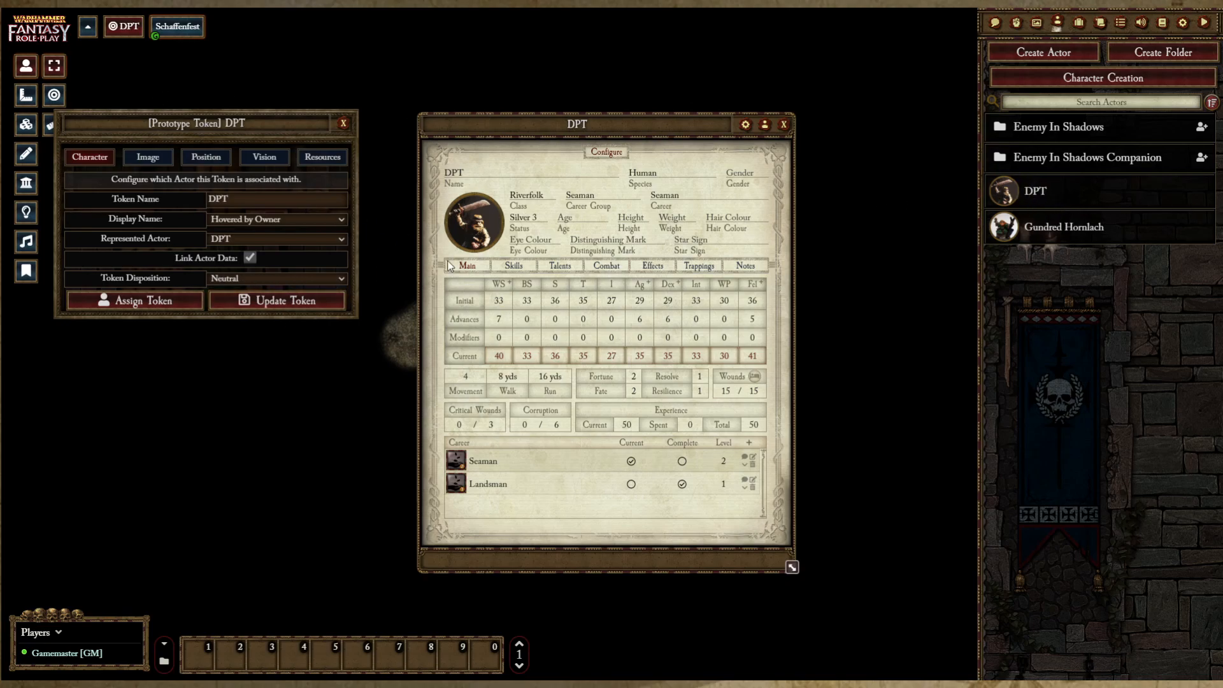
{"action": "left_click", "coordinate": [344, 124]}
{"action": "left_click", "coordinate": [784, 125]}
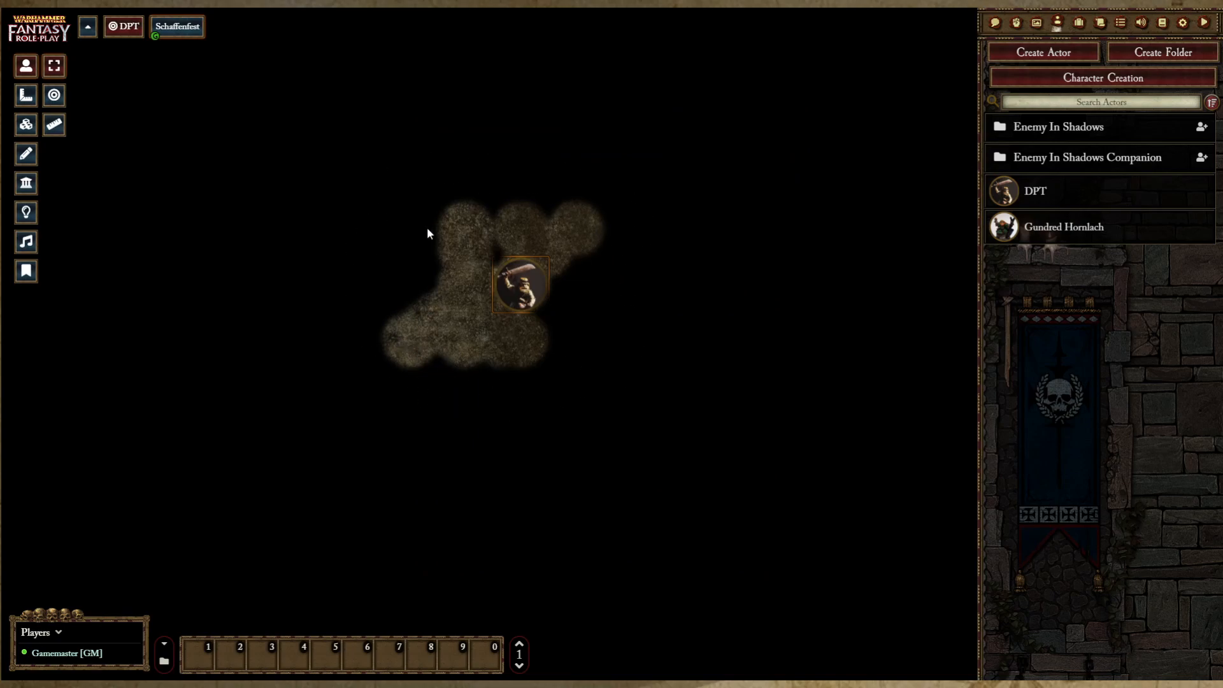
Step: Set the placed DPT token's dim vision to 5 and bright vision to 2, and update the token
{"action": "double_click", "coordinate": [519, 288]}
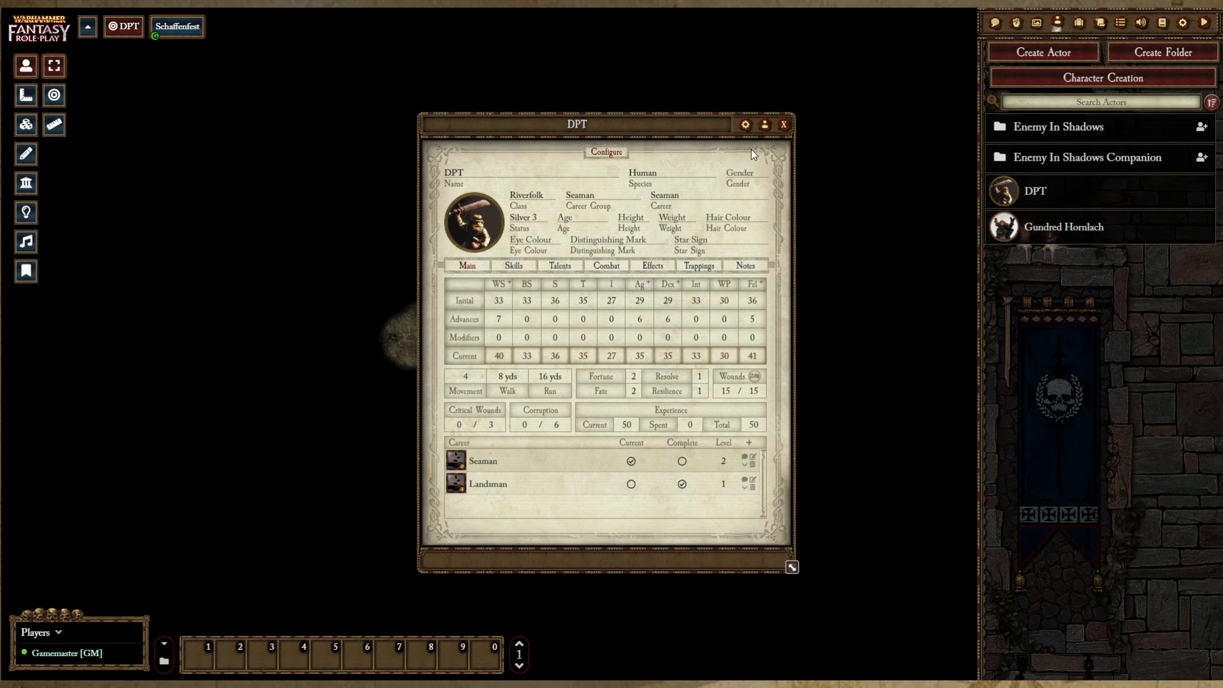
{"action": "left_click", "coordinate": [765, 125]}
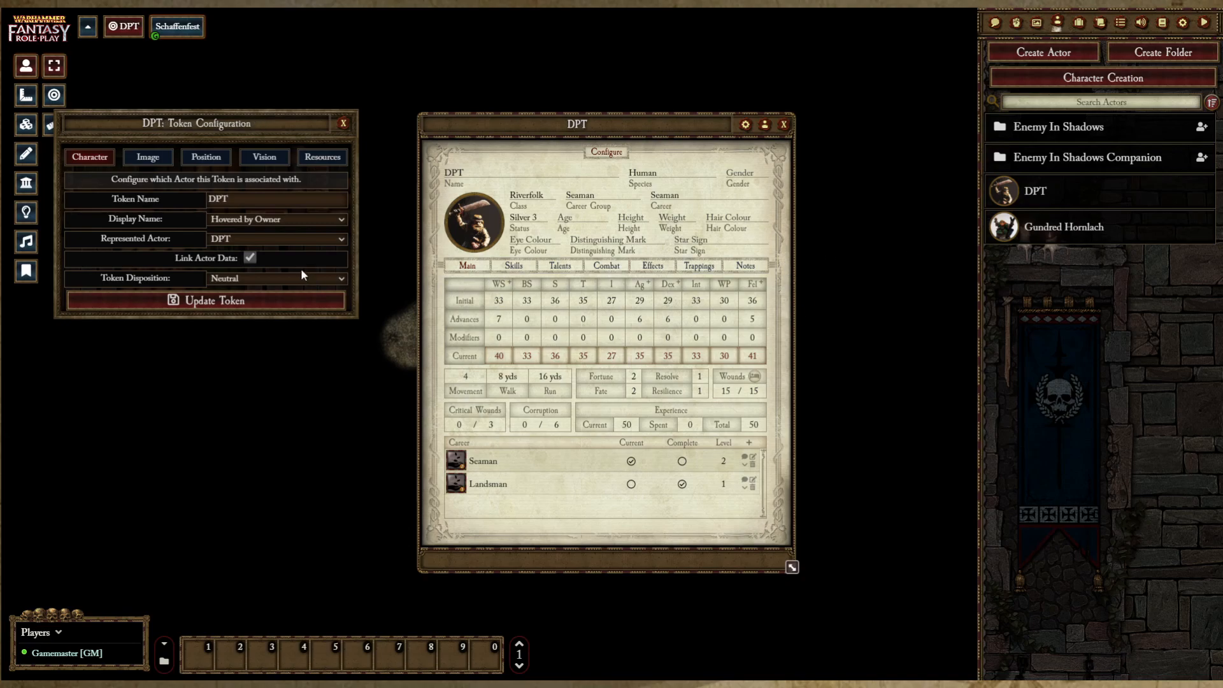
{"action": "left_click", "coordinate": [264, 159]}
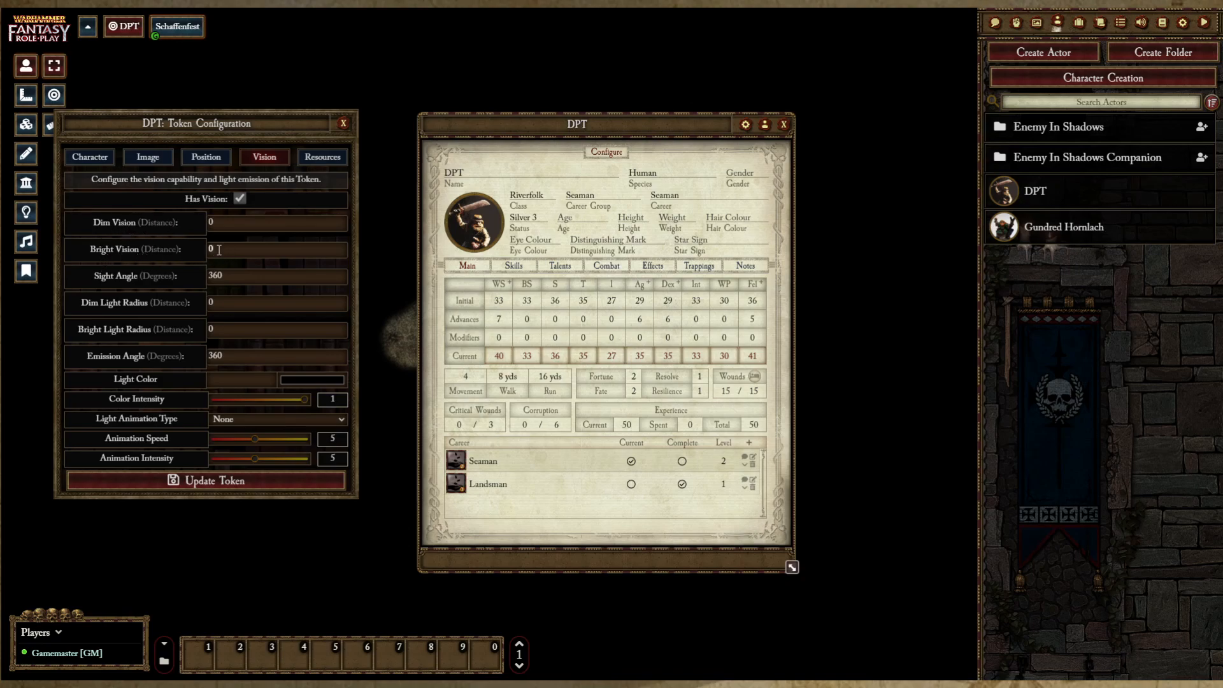
{"action": "left_click", "coordinate": [221, 221]}
{"action": "type", "text": "5"}
{"action": "left_click", "coordinate": [221, 249]}
{"action": "key", "text": "BackSpace"}
{"action": "type", "text": "2"}
{"action": "left_click", "coordinate": [213, 481]}
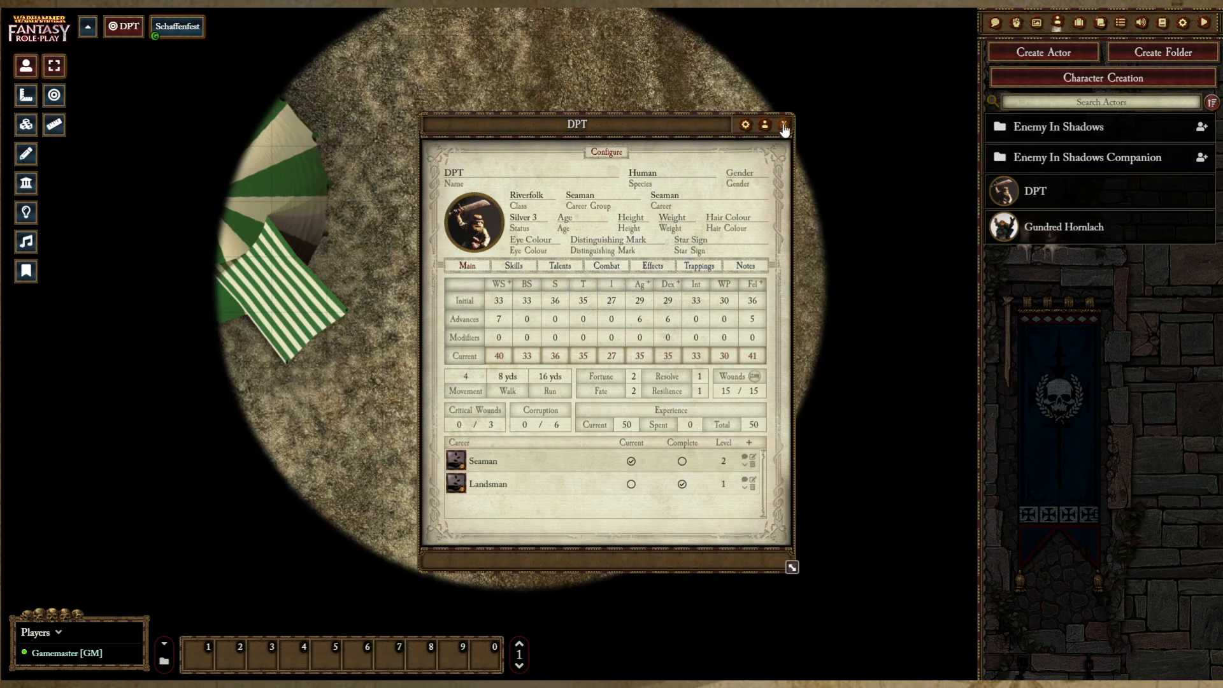
Step: Close the DPT character sheet and move the token a short way diagonally onto the edge of the dirt road
{"action": "left_click", "coordinate": [783, 125]}
{"action": "left_click_drag", "start_coordinate": [516, 299], "coordinate": [540, 316]}
{"action": "scroll", "coordinate": [441, 282], "scroll_direction": "down", "scroll_amount": 2}
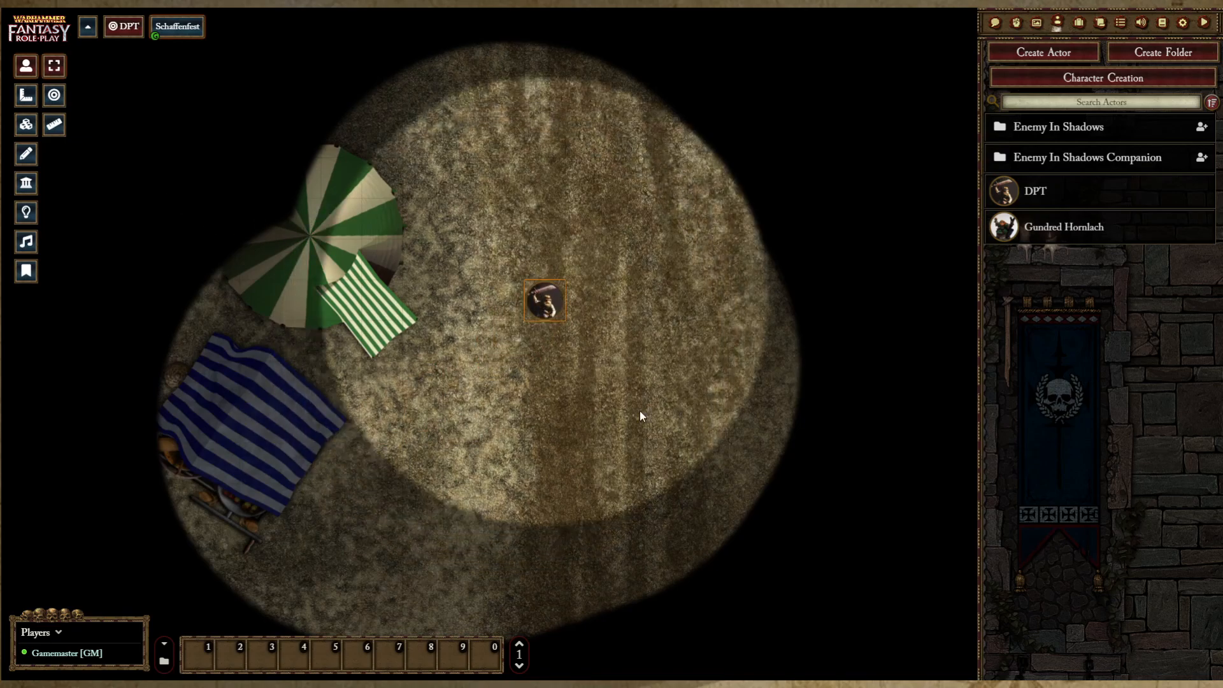
Step: Set the placed DPT token's dim and bright vision back to 0, update the token and close its sheet
{"action": "right_click", "coordinate": [564, 318]}
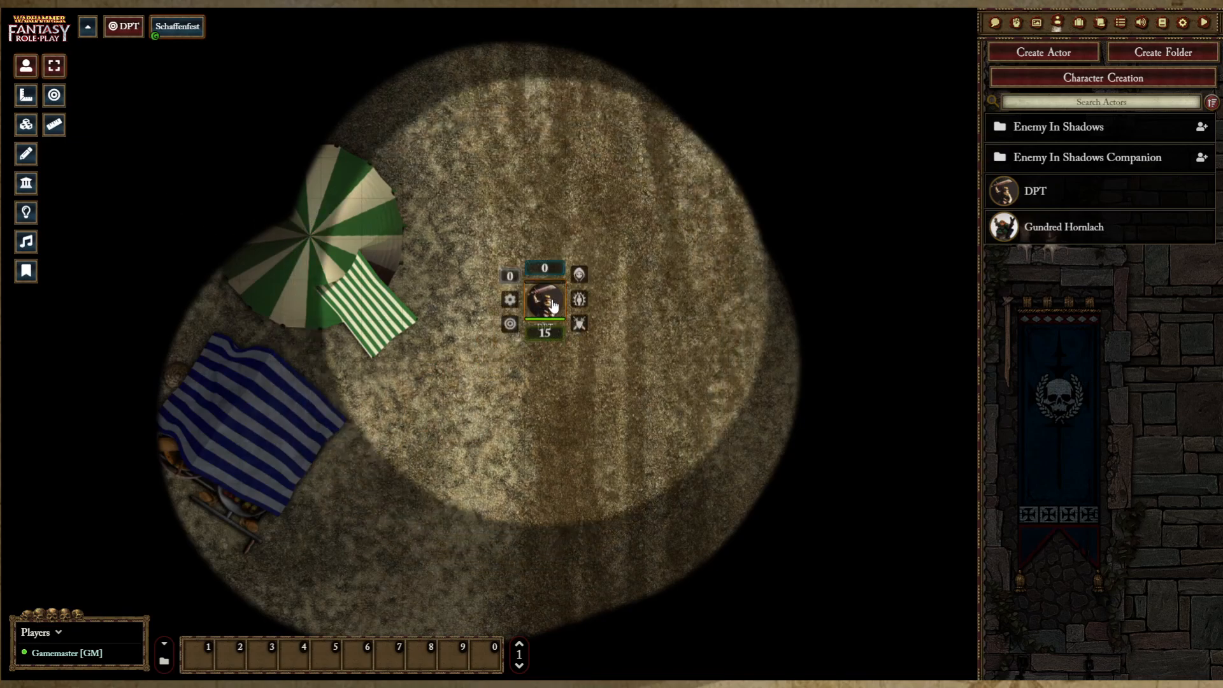
{"action": "double_click", "coordinate": [558, 307]}
{"action": "left_click", "coordinate": [765, 124]}
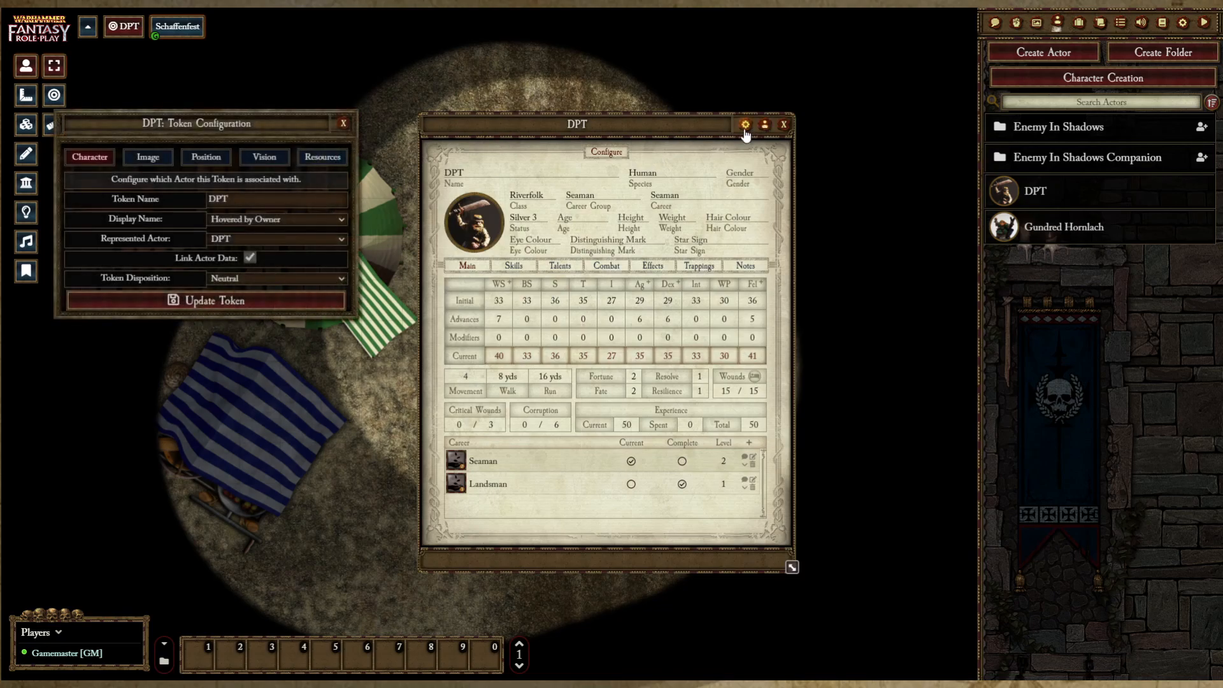
{"action": "left_click", "coordinate": [253, 170]}
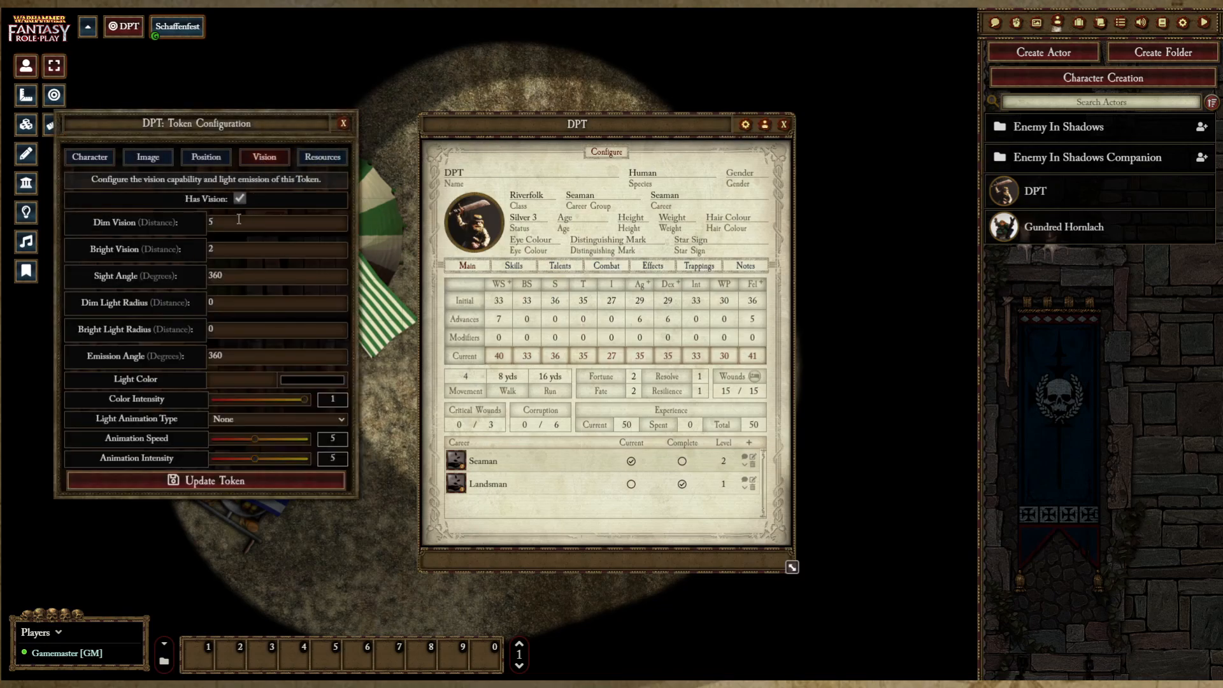
{"action": "type", "text": "0"}
{"action": "left_click_drag", "start_coordinate": [234, 248], "coordinate": [201, 249]}
{"action": "key", "text": "BackSpace"}
{"action": "type", "text": "0"}
{"action": "left_click", "coordinate": [232, 479]}
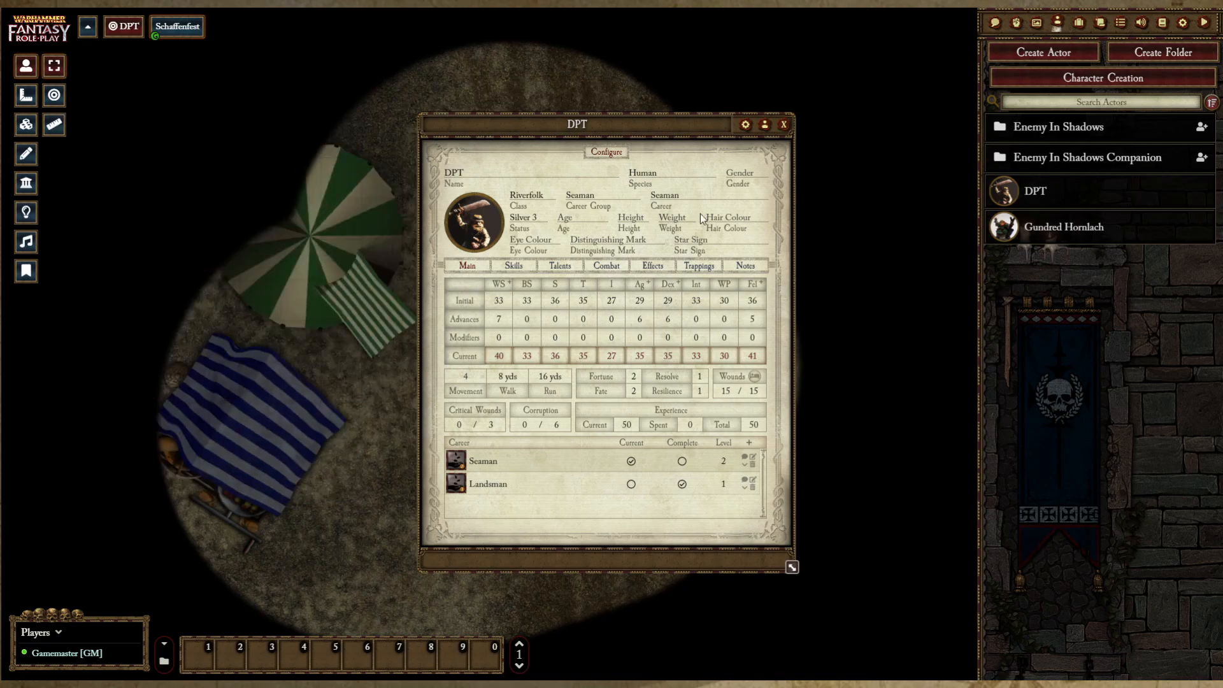
{"action": "left_click", "coordinate": [784, 124]}
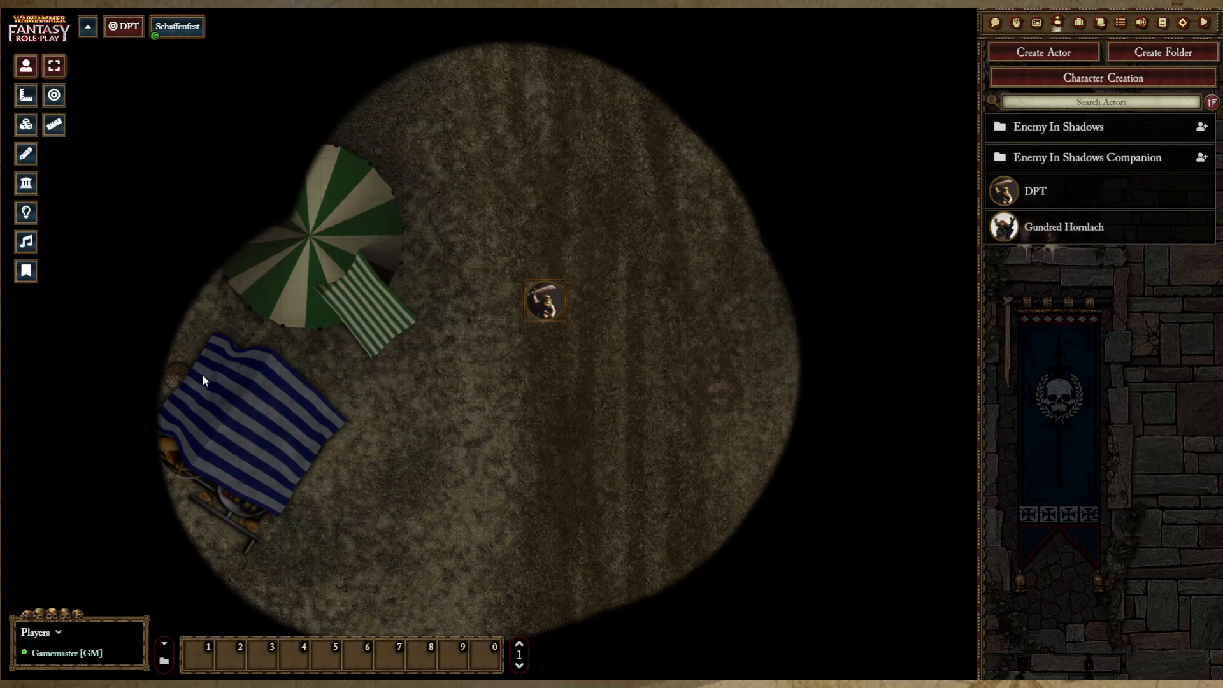
Step: Reset the fog of war exploration for the Schaffenfest scene, confirm, and return to the token controls
{"action": "left_click", "coordinate": [25, 214]}
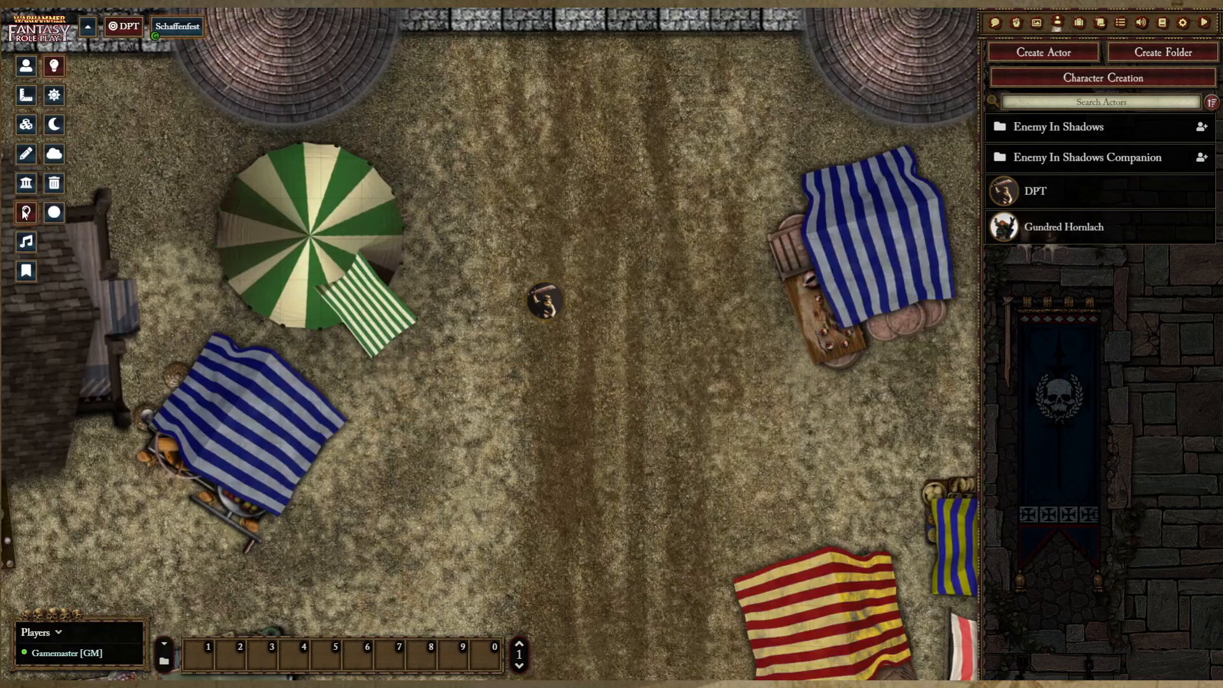
{"action": "left_click", "coordinate": [55, 153]}
{"action": "left_click", "coordinate": [579, 365]}
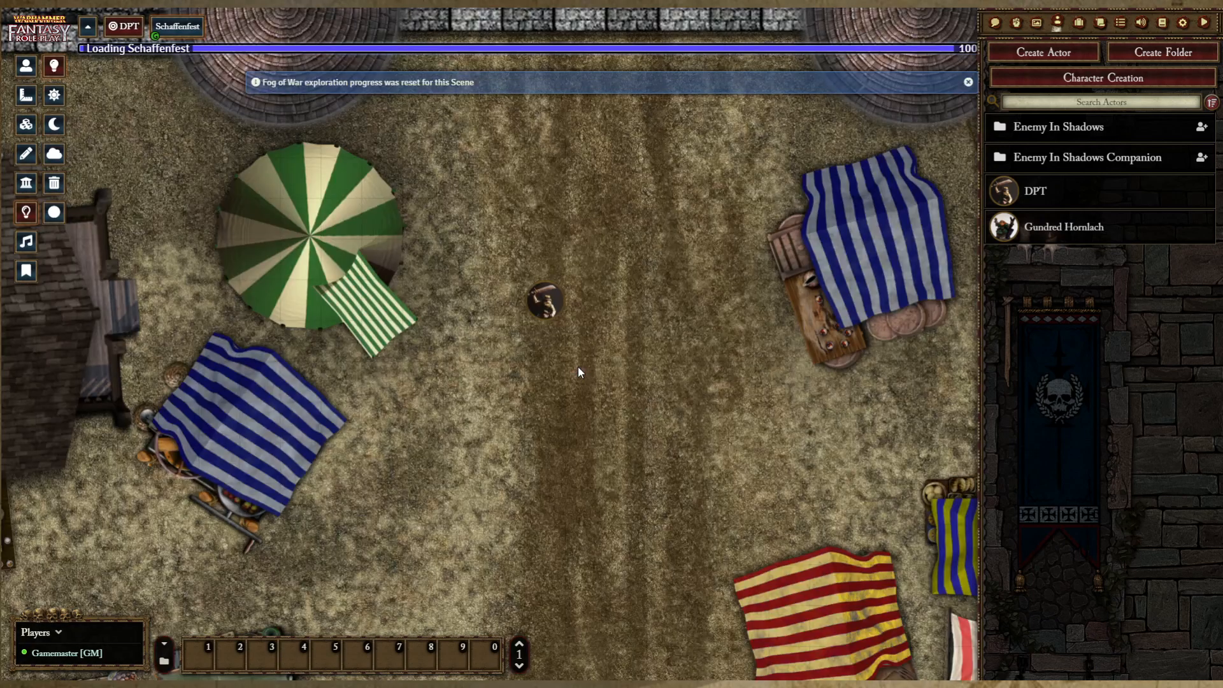
{"action": "left_click", "coordinate": [24, 68]}
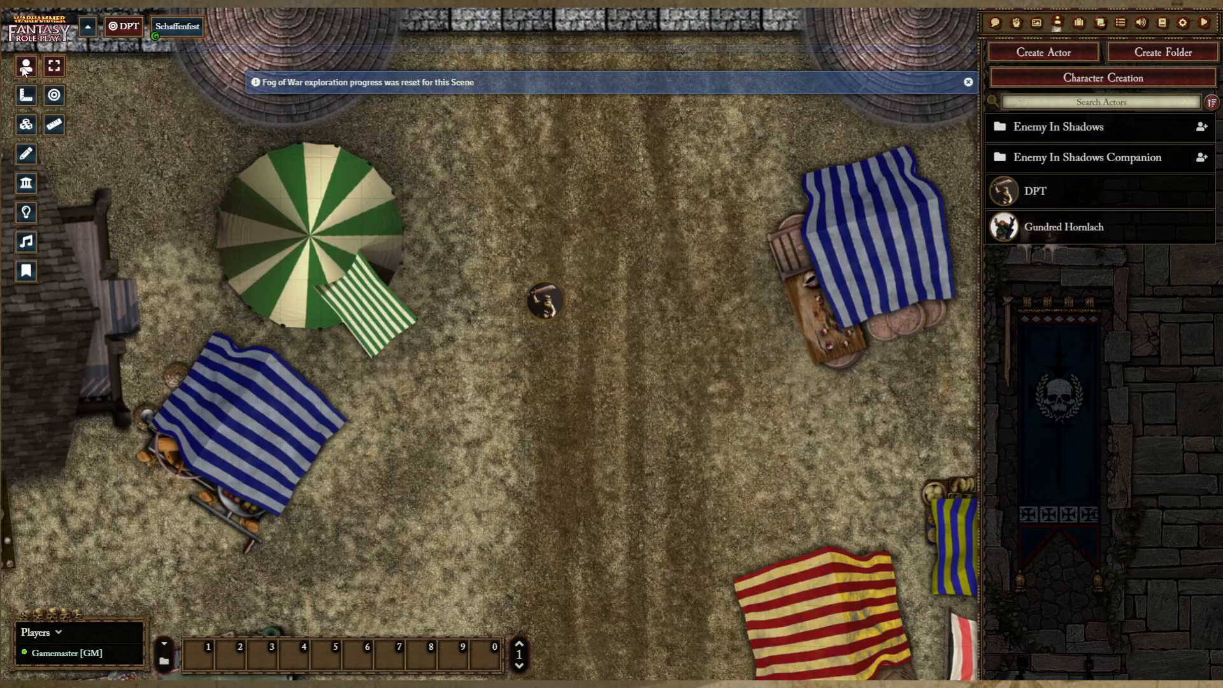
Step: Set the placed DPT token's dim light radius to 2 and its bright light radius to 1
{"action": "left_click", "coordinate": [553, 303]}
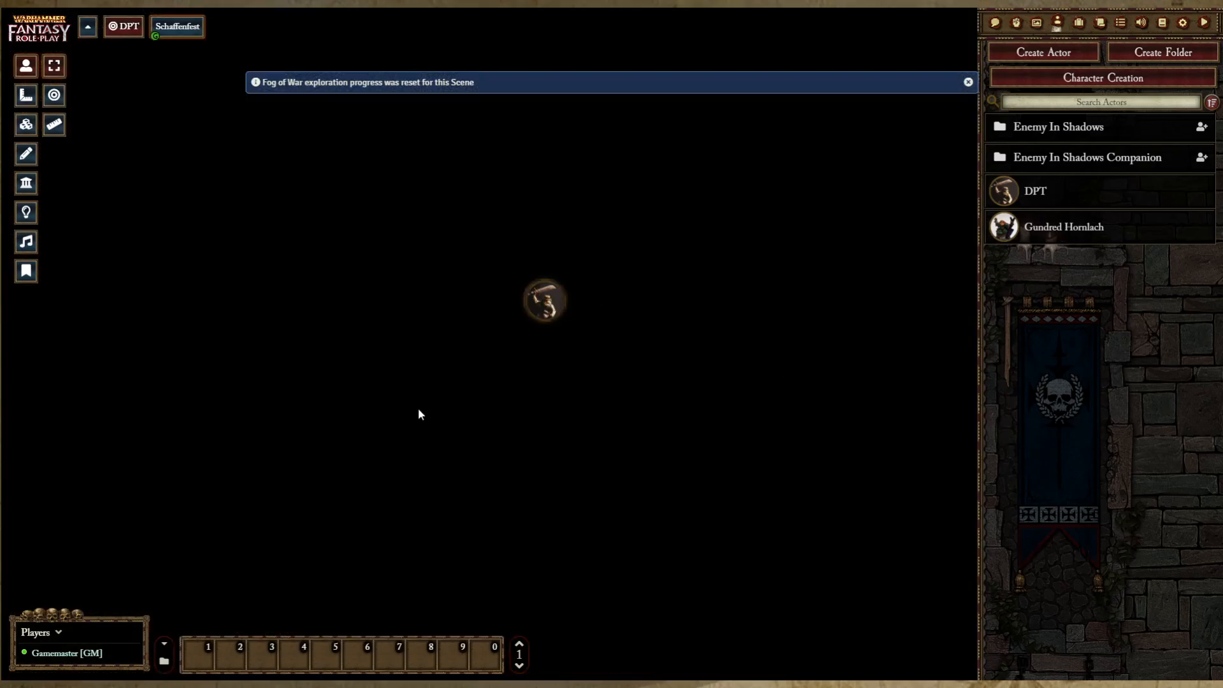
{"action": "double_click", "coordinate": [539, 307]}
{"action": "left_click", "coordinate": [764, 125]}
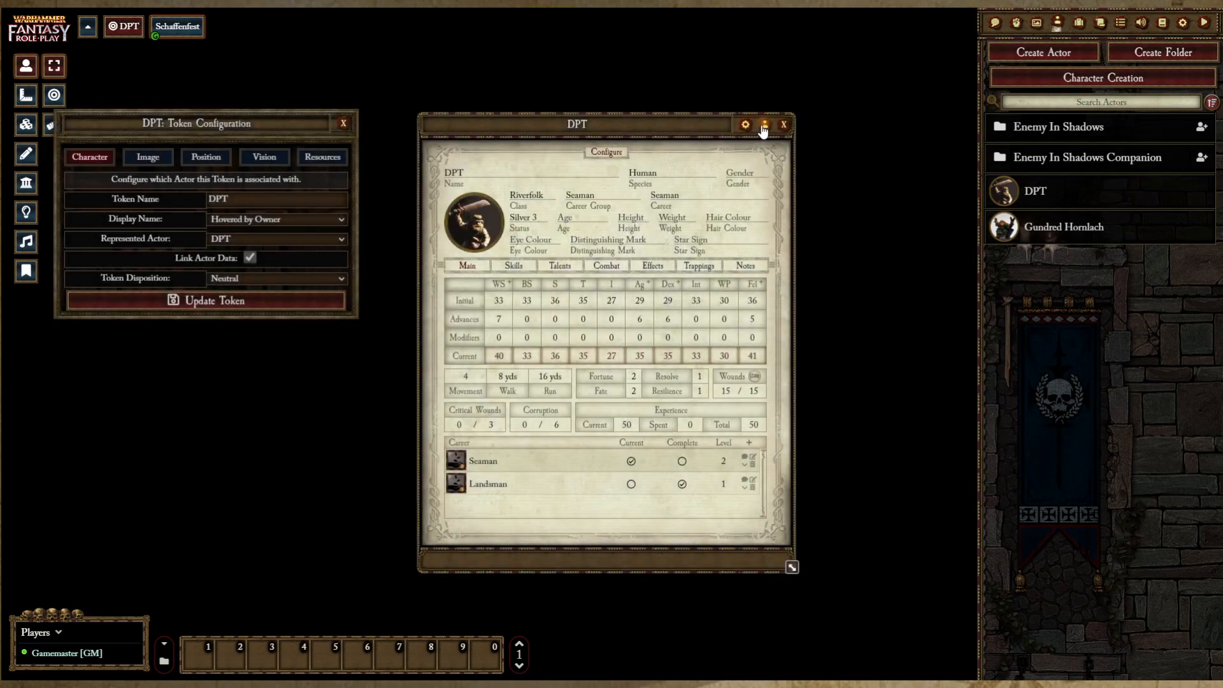
{"action": "left_click", "coordinate": [266, 159]}
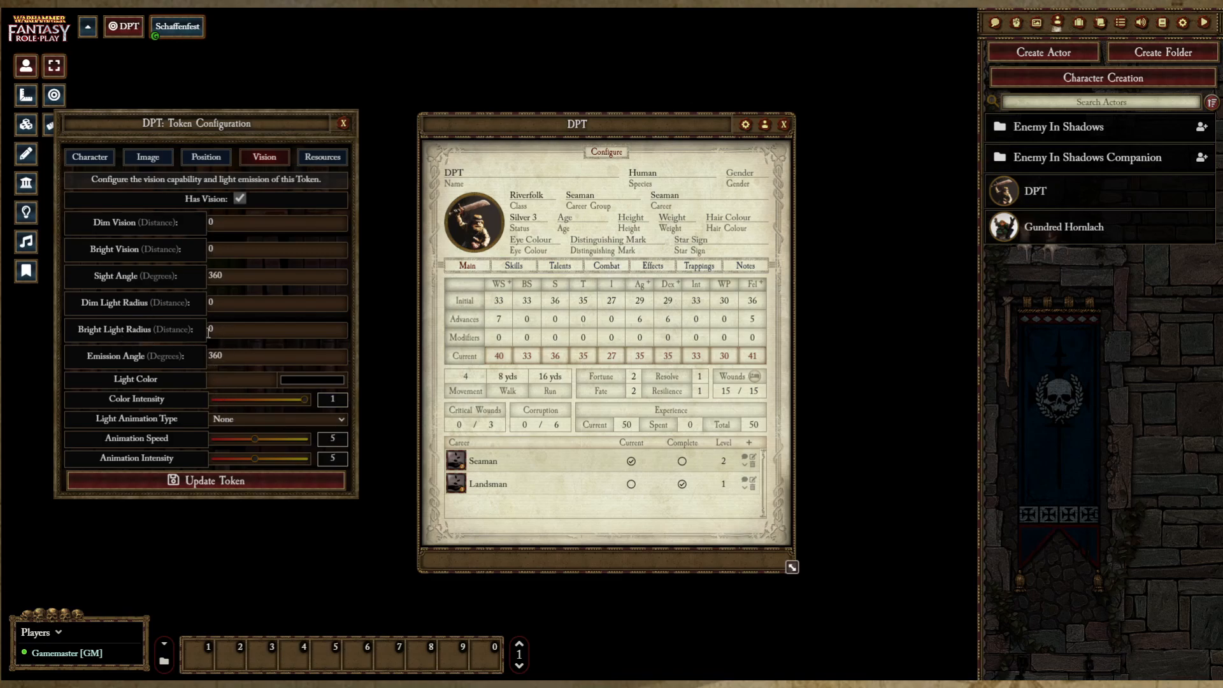
{"action": "left_click", "coordinate": [223, 301]}
{"action": "key", "text": "BackSpace"}
{"action": "left_click", "coordinate": [215, 331]}
{"action": "key", "text": "BackSpace"}
{"action": "type", "text": "1"}
Step: Keep the light's color intensity at 1, choose the Torch light animation, update the token and close the DPT character sheet
{"action": "left_click_drag", "start_coordinate": [305, 400], "coordinate": [240, 406]}
{"action": "left_click_drag", "start_coordinate": [245, 401], "coordinate": [317, 408]}
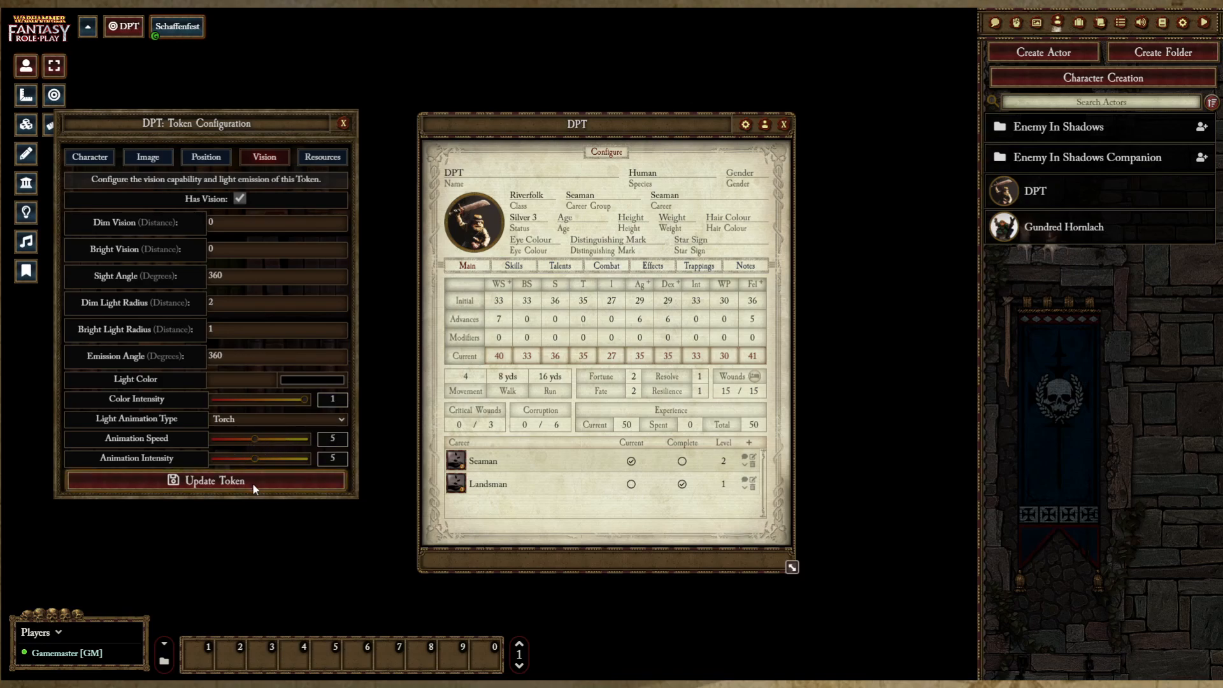
{"action": "left_click", "coordinate": [217, 481]}
{"action": "left_click", "coordinate": [785, 126]}
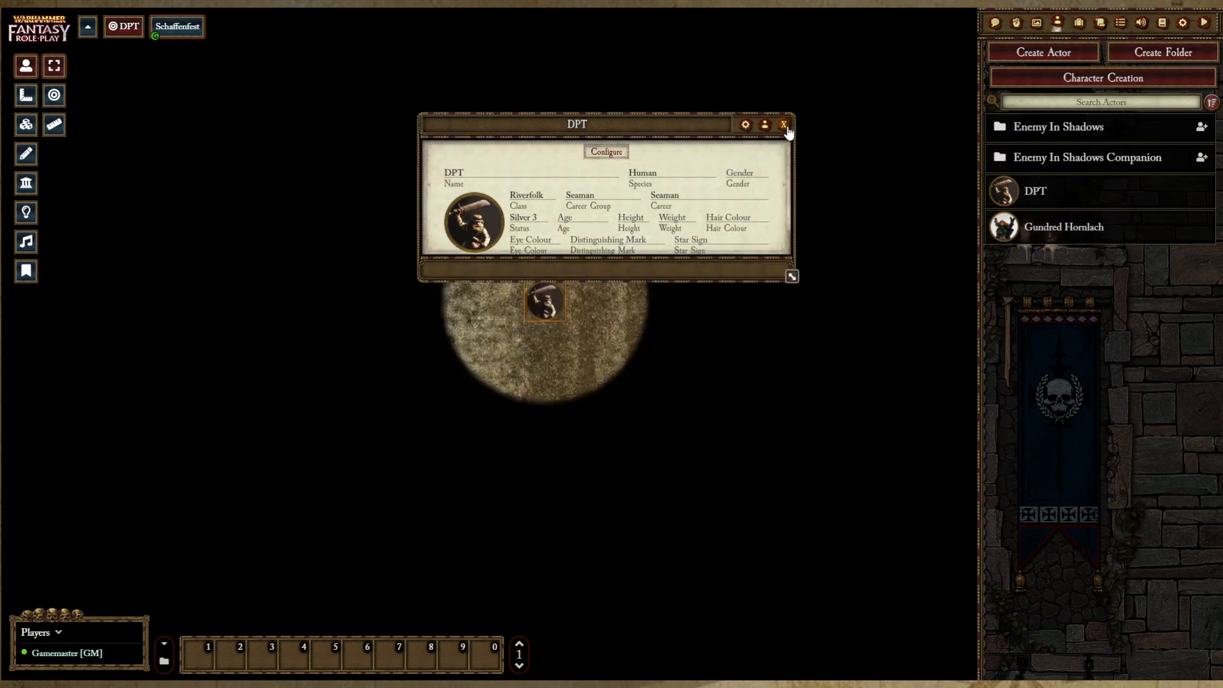
Step: Move the DPT token around the ground beside the green-striped awning to explore with its torchlight
{"action": "left_click_drag", "start_coordinate": [553, 307], "coordinate": [505, 317]}
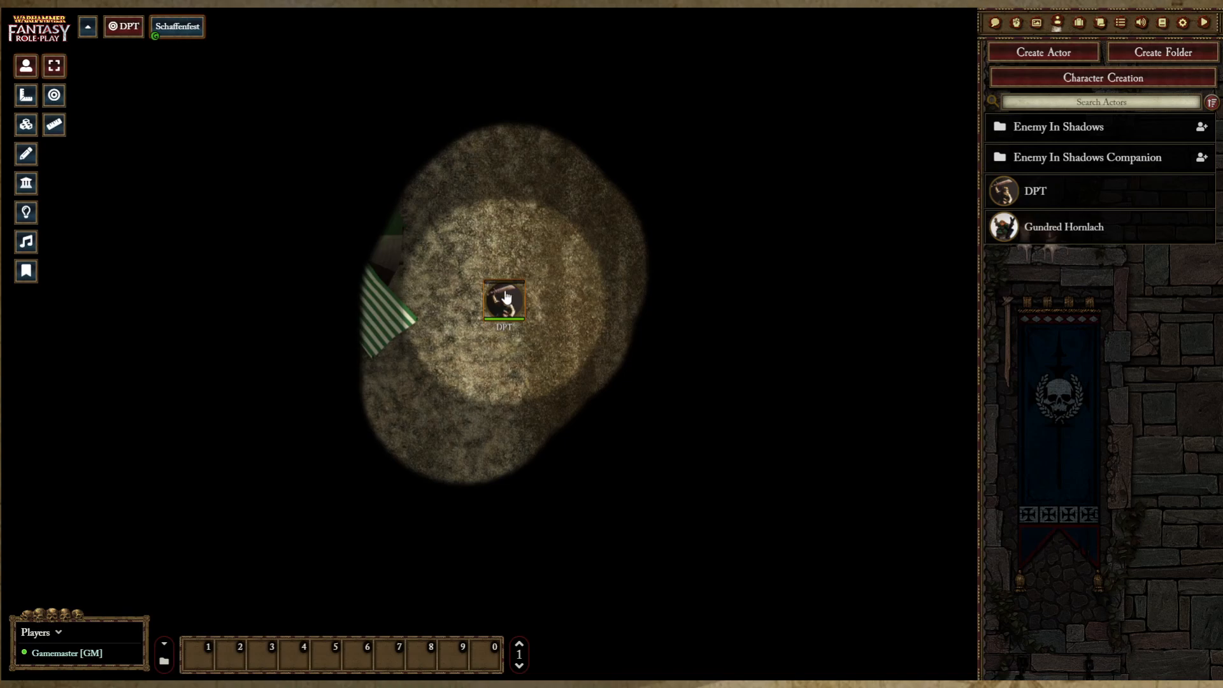
{"action": "left_click_drag", "start_coordinate": [506, 297], "coordinate": [508, 262]}
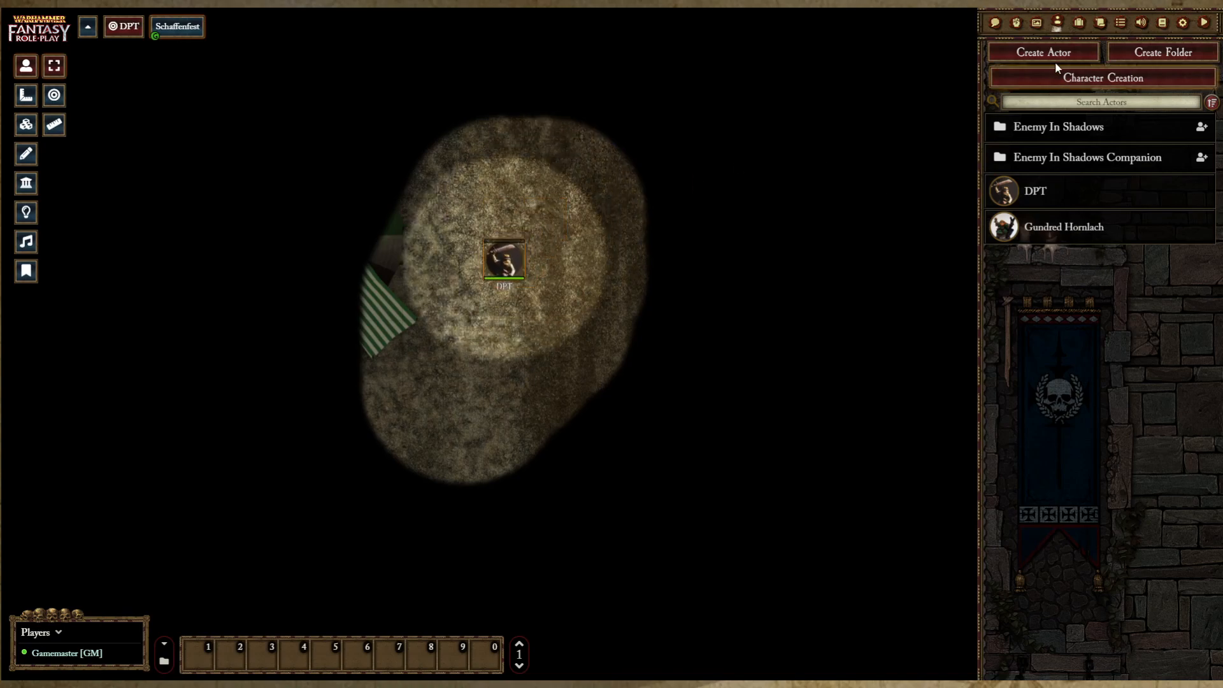
Step: Preview darkness levels 1 and 0 in the Schaffenfest scene configuration, and close it without saving
{"action": "left_click", "coordinate": [1037, 23]}
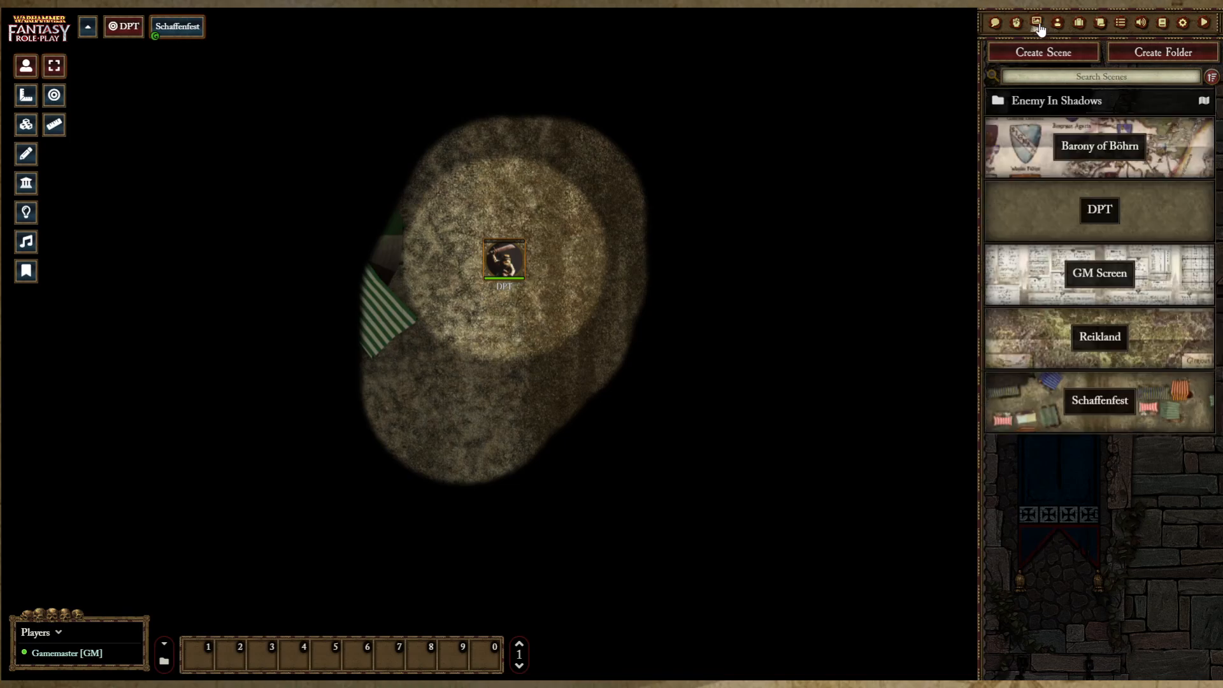
{"action": "right_click", "coordinate": [1045, 402]}
{"action": "left_click", "coordinate": [1019, 467]}
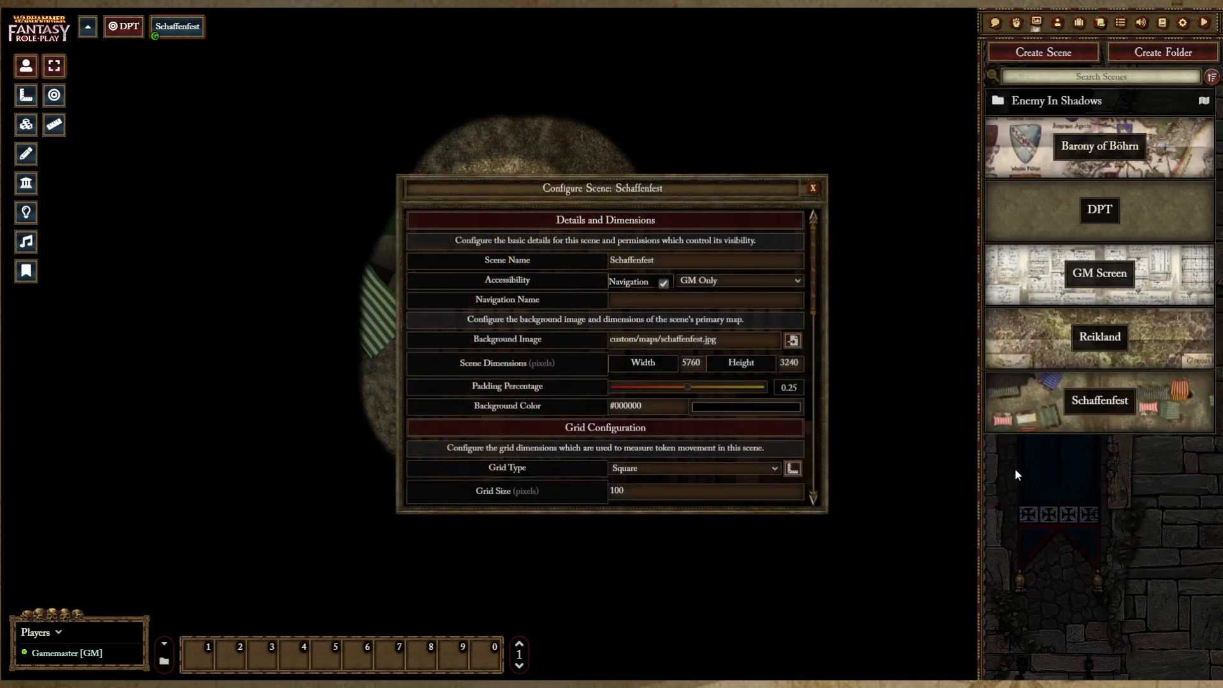
{"action": "left_click_drag", "start_coordinate": [811, 248], "coordinate": [821, 392]}
{"action": "scroll", "coordinate": [705, 249], "scroll_direction": "up", "scroll_amount": 1}
{"action": "left_click_drag", "start_coordinate": [656, 183], "coordinate": [571, 326]}
{"action": "left_click_drag", "start_coordinate": [526, 454], "coordinate": [679, 456]}
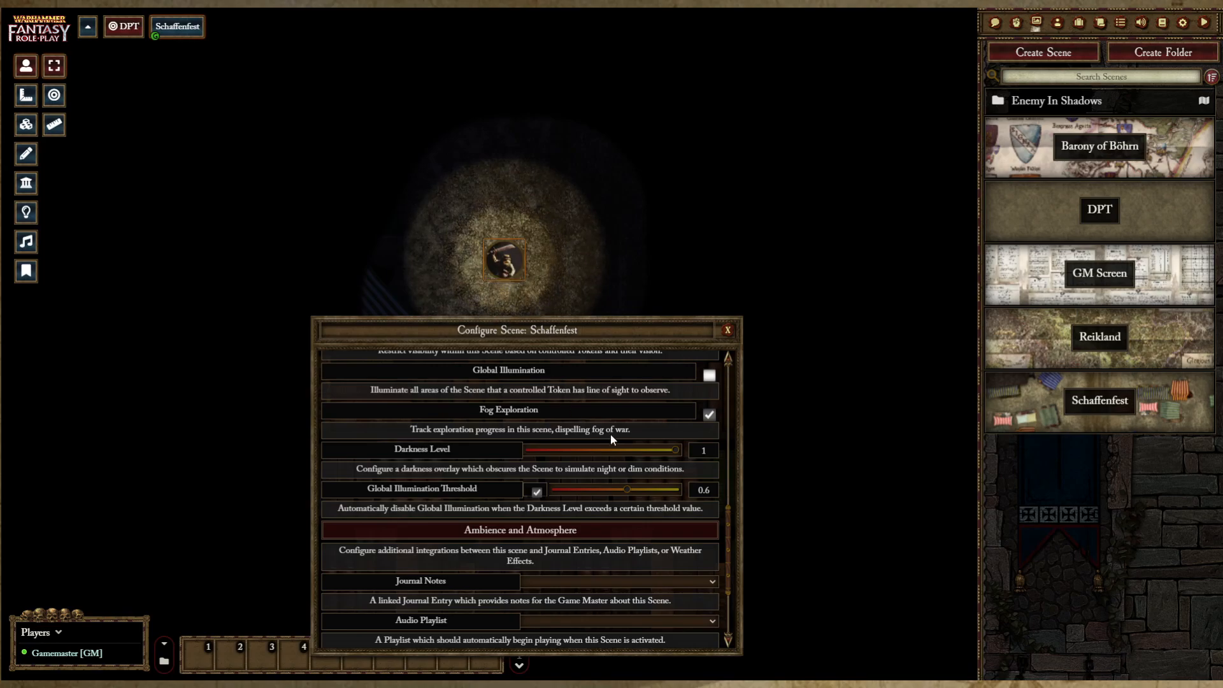
{"action": "left_click_drag", "start_coordinate": [675, 451], "coordinate": [528, 453]}
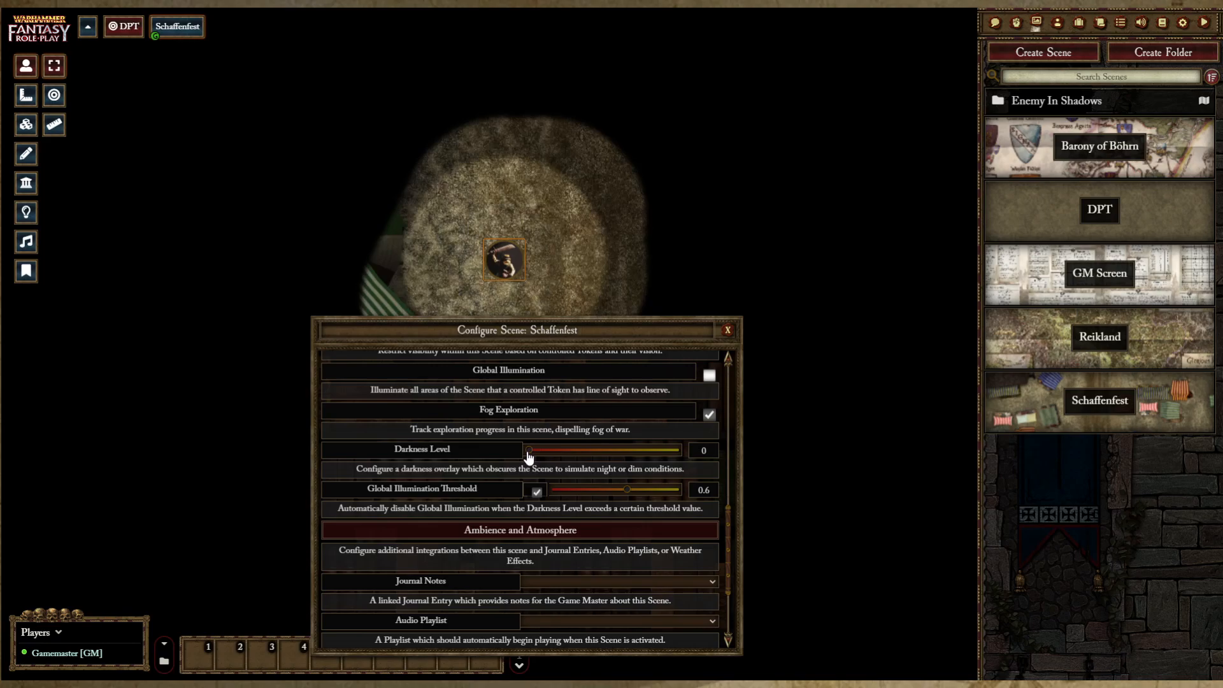
{"action": "left_click", "coordinate": [727, 332]}
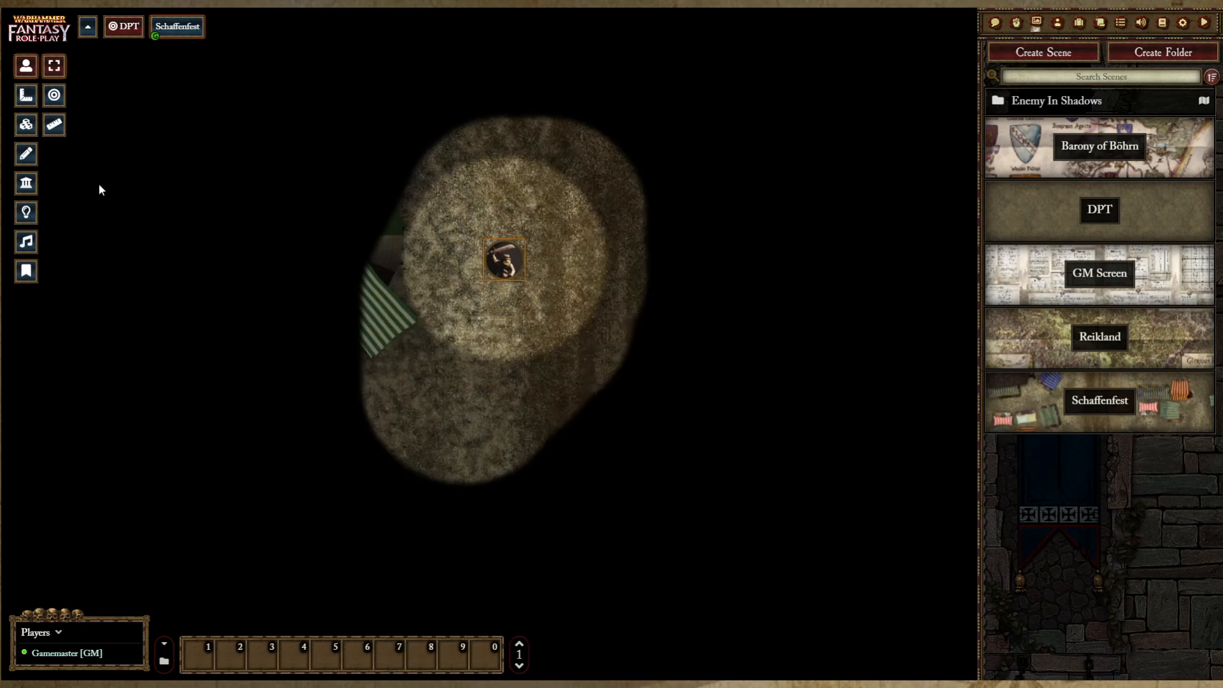
Step: Transition the scene to darkness and move the DPT token one square toward the dirt road
{"action": "left_click", "coordinate": [25, 216]}
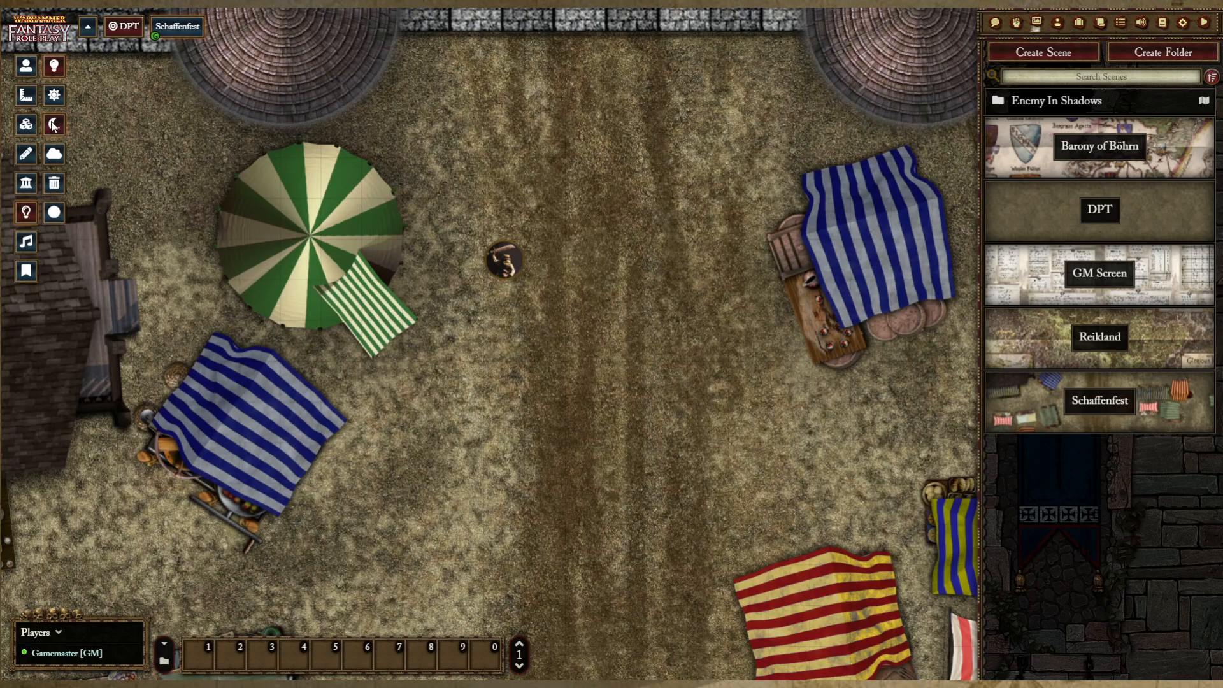
{"action": "left_click", "coordinate": [26, 65]}
{"action": "left_click", "coordinate": [503, 271]}
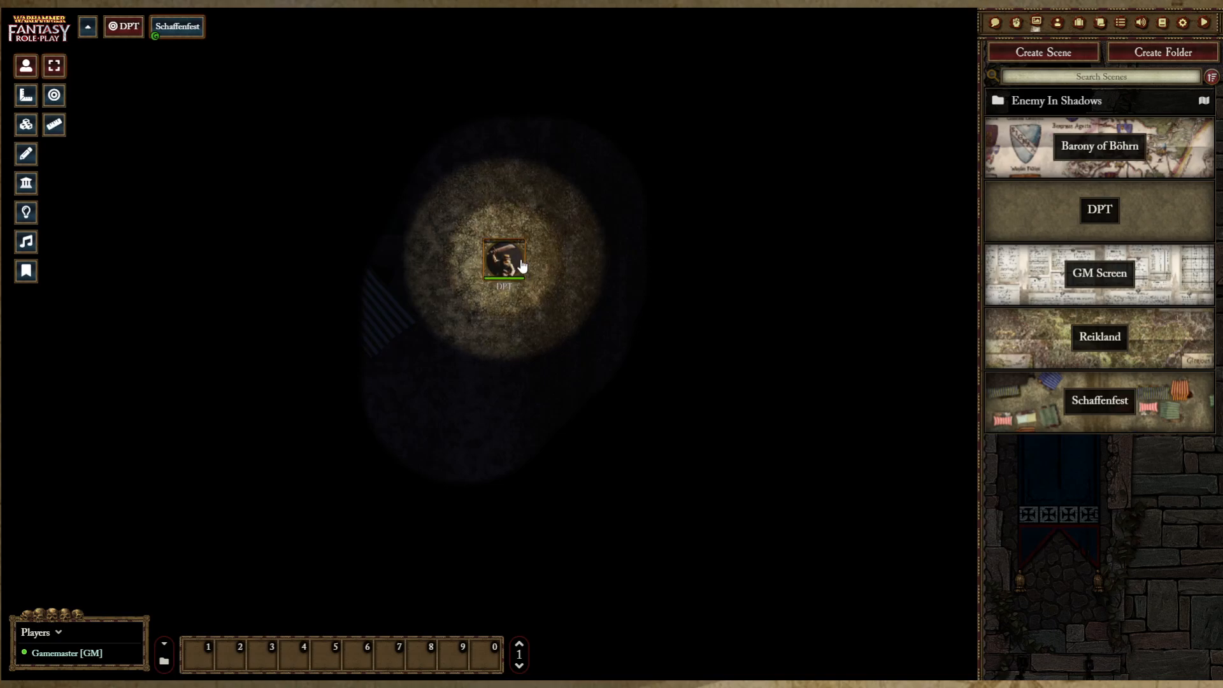
{"action": "mouse_move", "coordinate": [522, 266]}
{"action": "left_mouse_down"}
{"action": "mouse_move", "coordinate": [520, 293]}
{"action": "mouse_move", "coordinate": [567, 307]}
{"action": "mouse_move", "coordinate": [558, 358]}
{"action": "mouse_move", "coordinate": [533, 277]}
{"action": "left_mouse_up"}
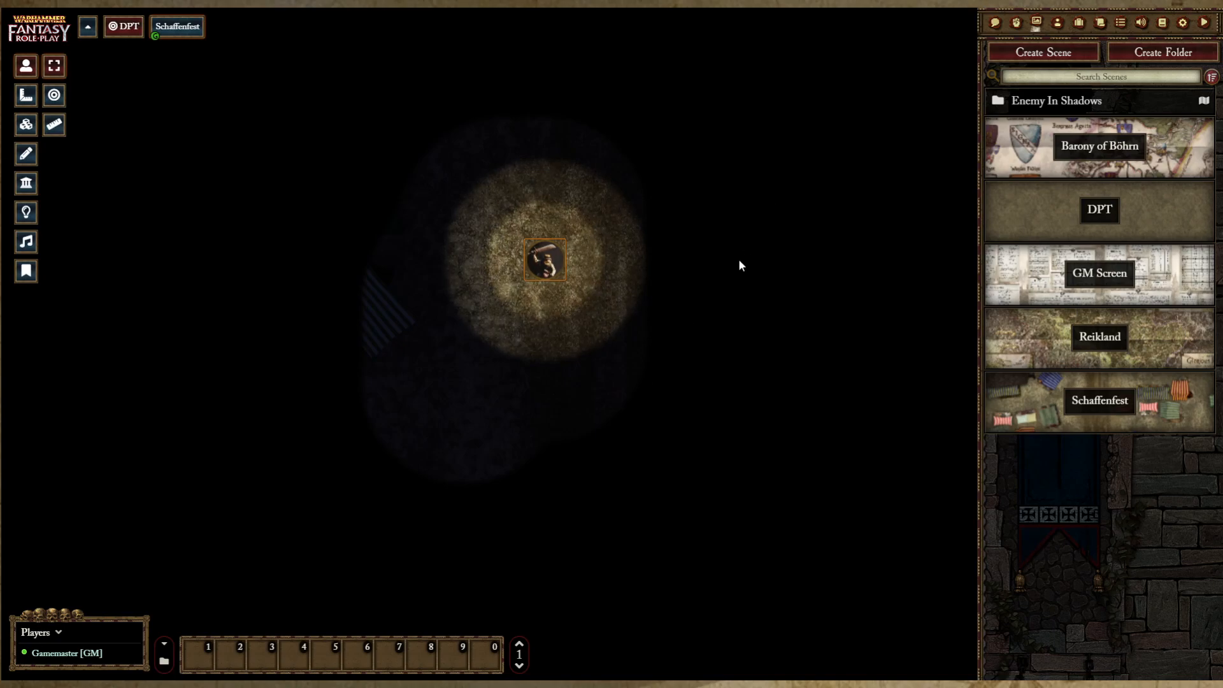
Step: Enable Global Illumination in the Schaffenfest scene configuration and save the changes
{"action": "right_click", "coordinate": [1042, 411]}
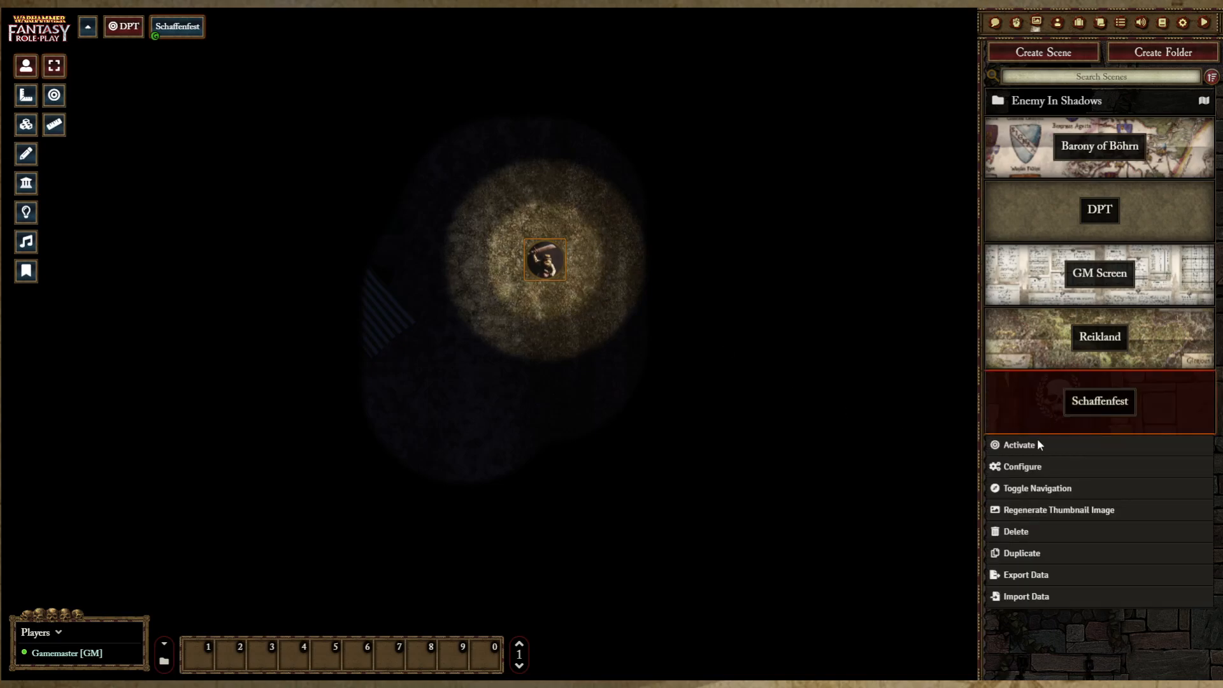
{"action": "left_click", "coordinate": [1025, 468]}
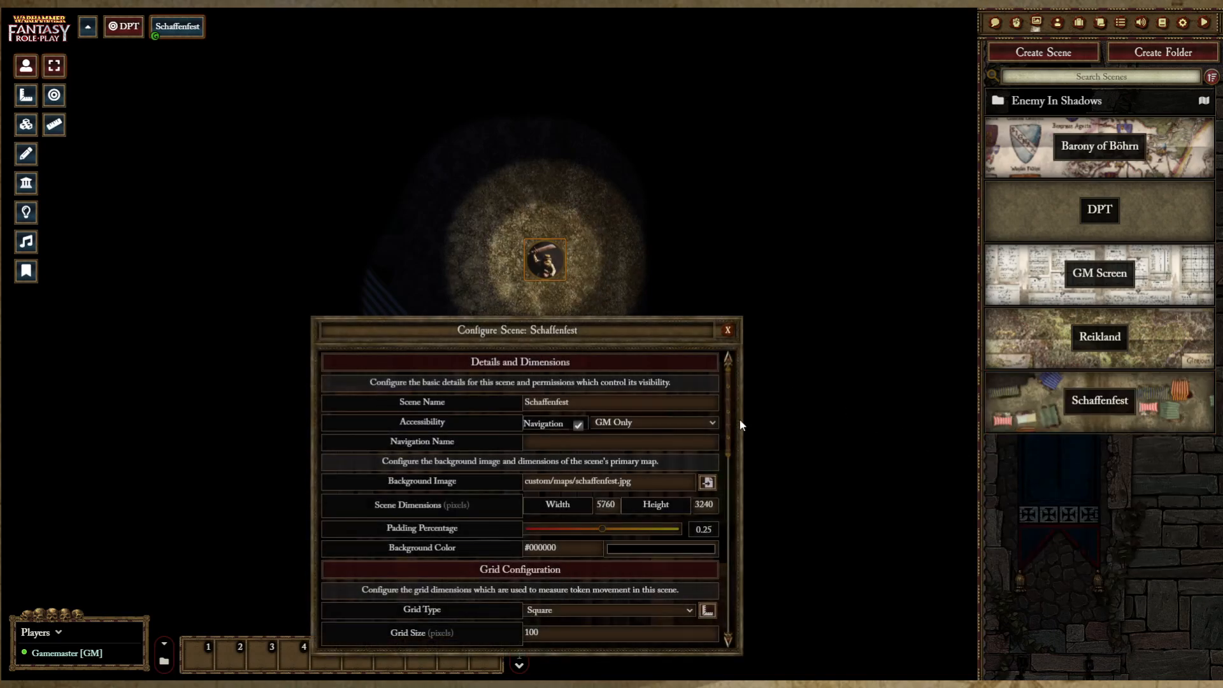
{"action": "left_click_drag", "start_coordinate": [727, 419], "coordinate": [728, 530]}
{"action": "left_click", "coordinate": [709, 452]}
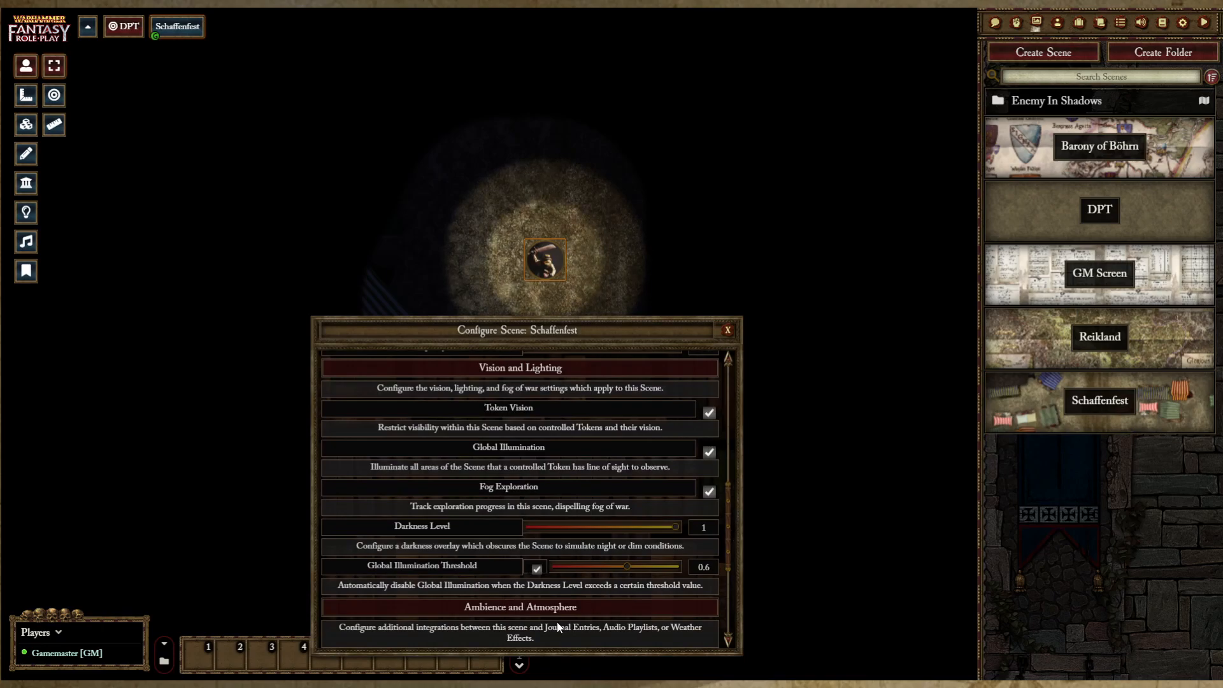
{"action": "scroll", "coordinate": [554, 624], "scroll_direction": "down", "scroll_amount": 4}
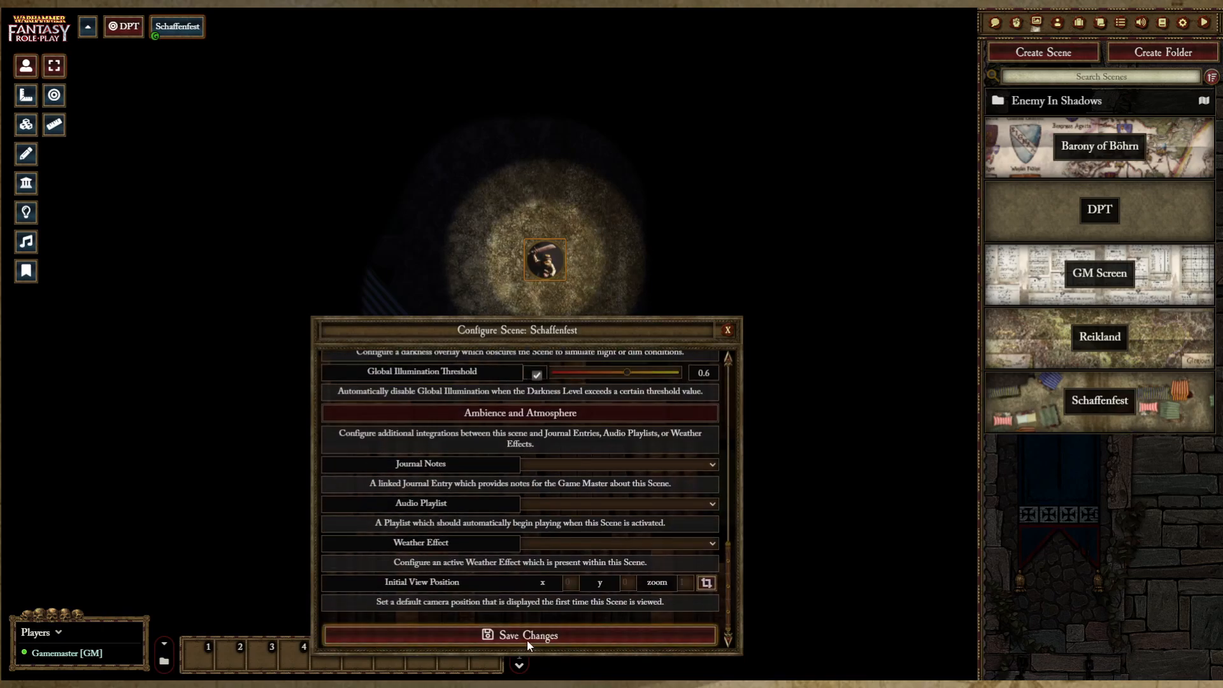
{"action": "left_click", "coordinate": [526, 635]}
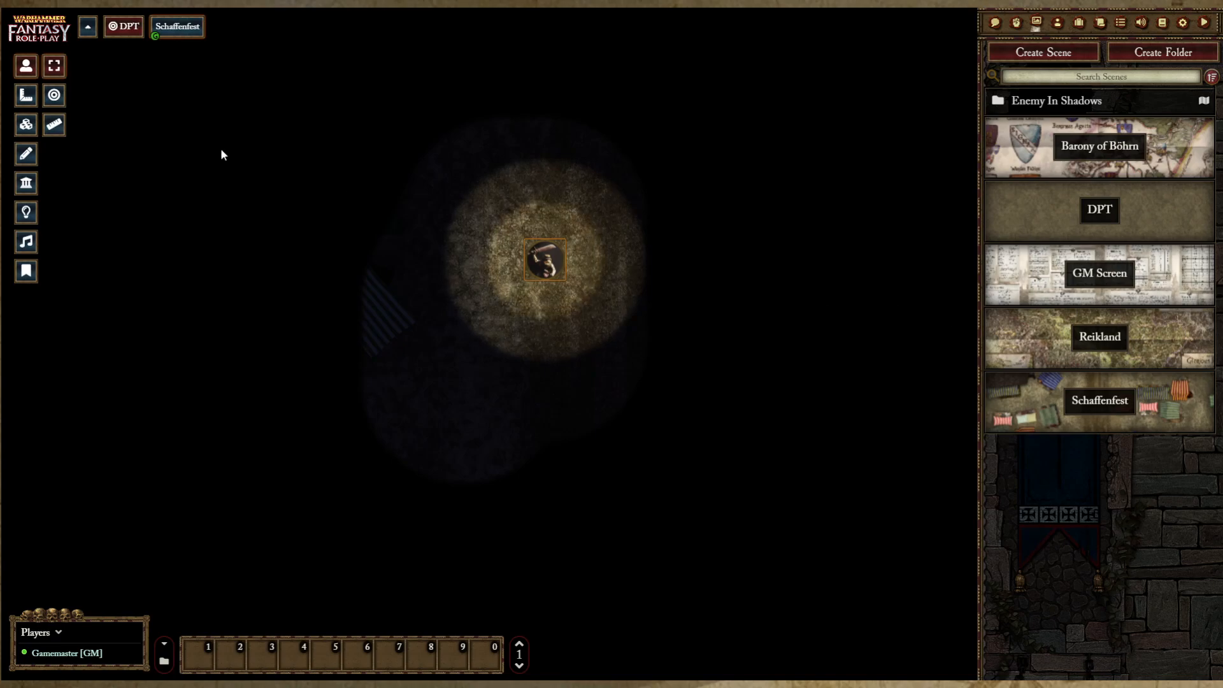
Step: Transition the scene to daylight and return to the token controls
{"action": "left_click", "coordinate": [25, 212]}
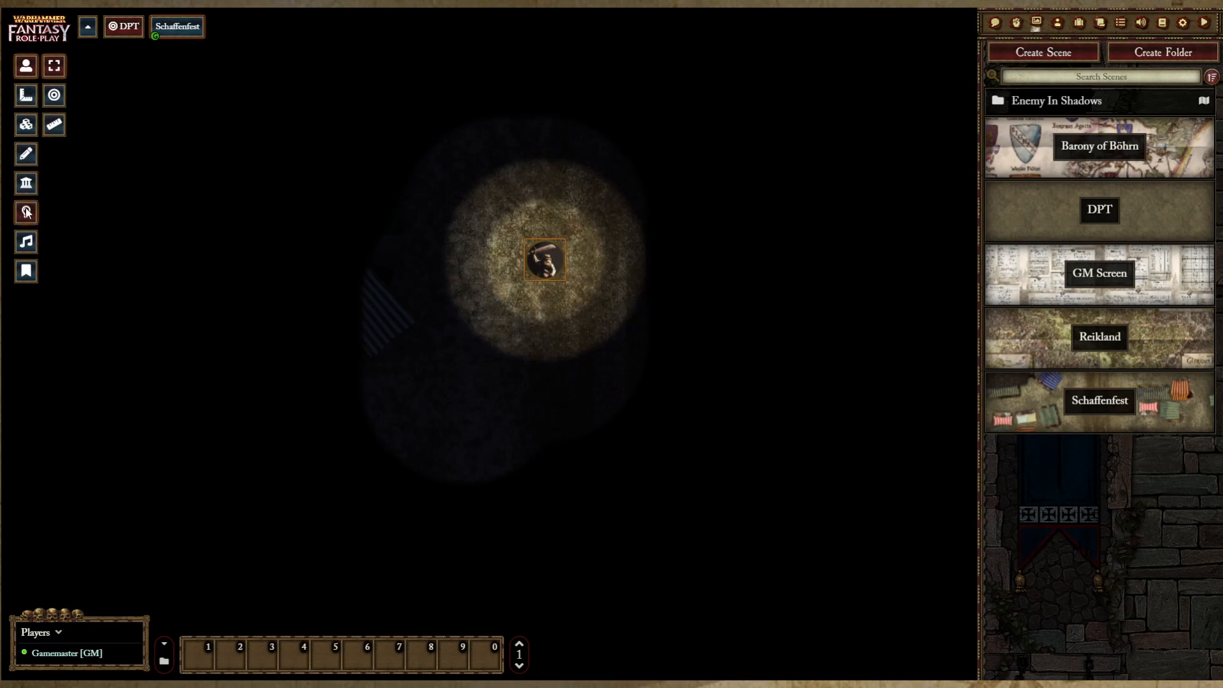
{"action": "left_click", "coordinate": [56, 96]}
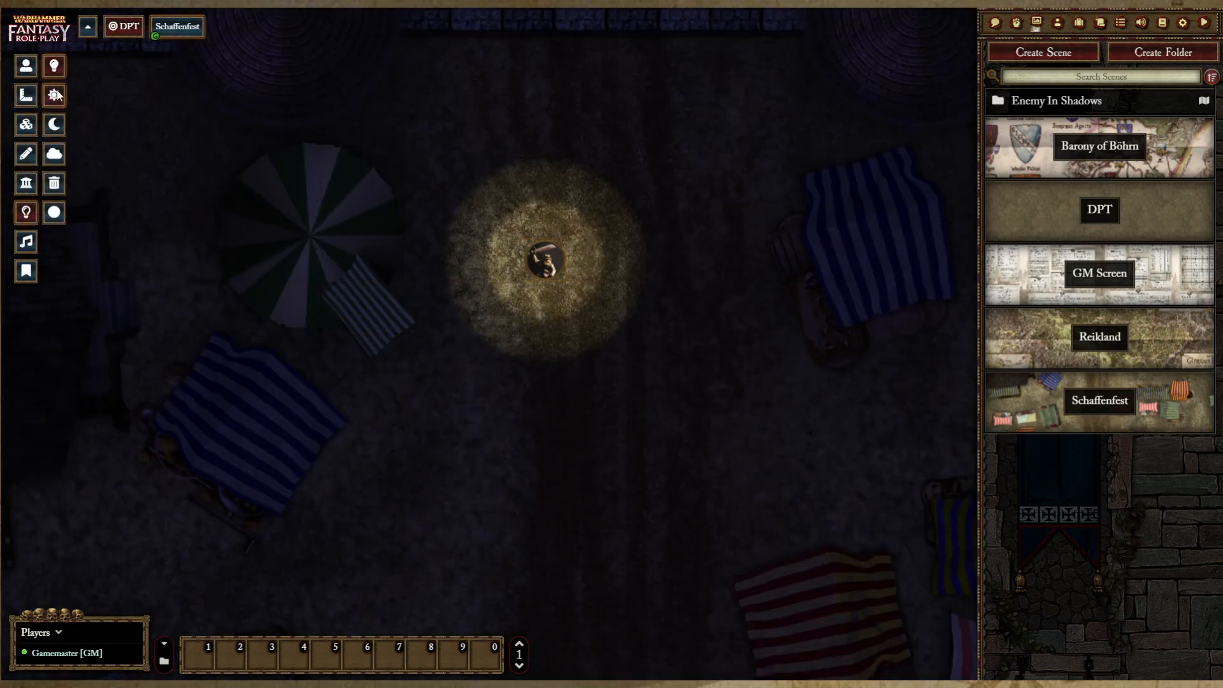
{"action": "left_click", "coordinate": [26, 66]}
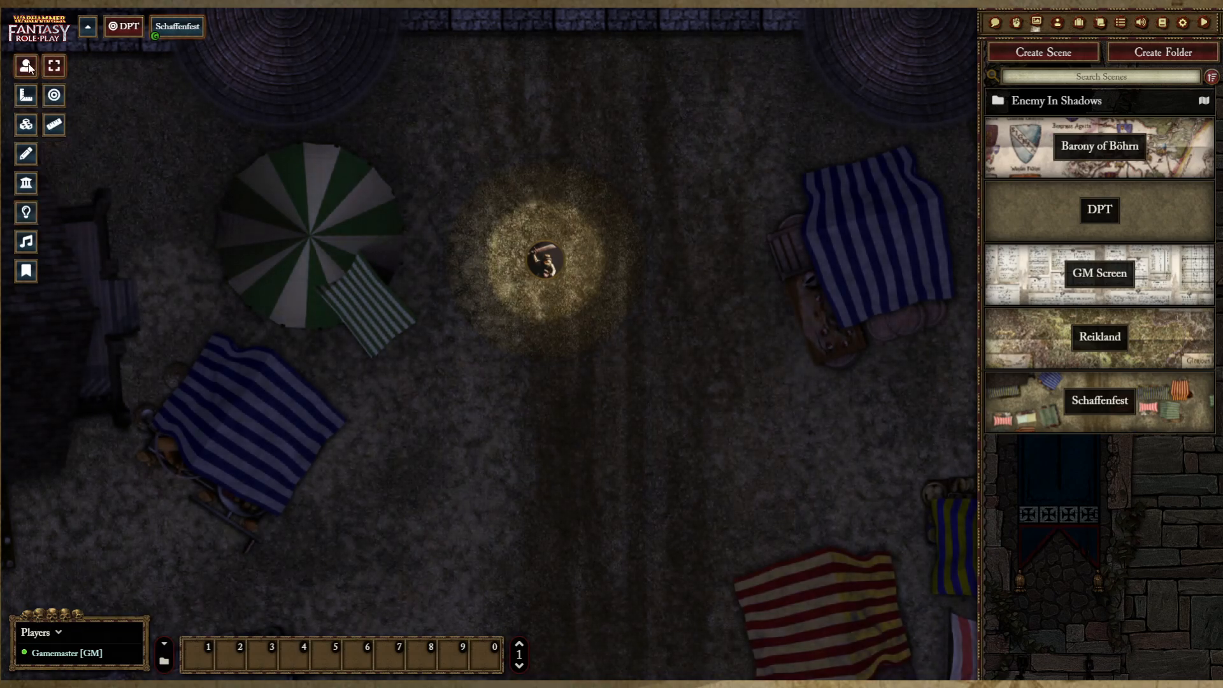
{"action": "key", "text": "Escape"}
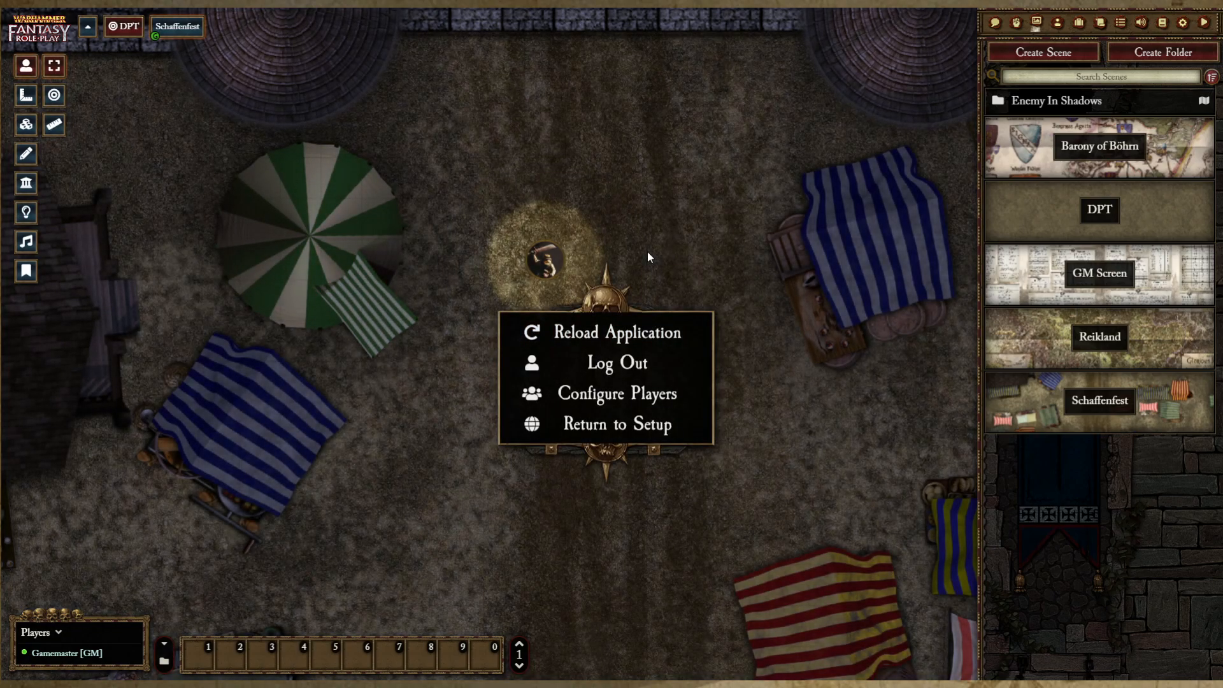
{"action": "key", "text": "Escape"}
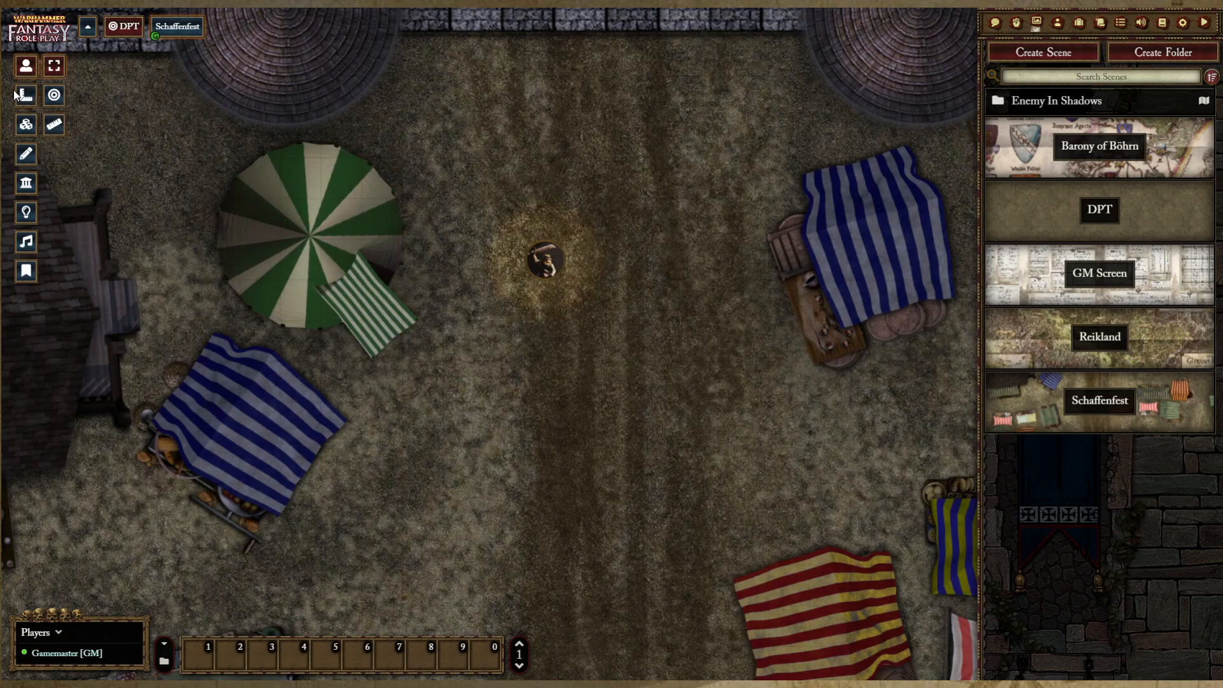
Step: Select the DPT token in daylight and move it one square diagonally onto the dirt road
{"action": "left_click", "coordinate": [25, 216]}
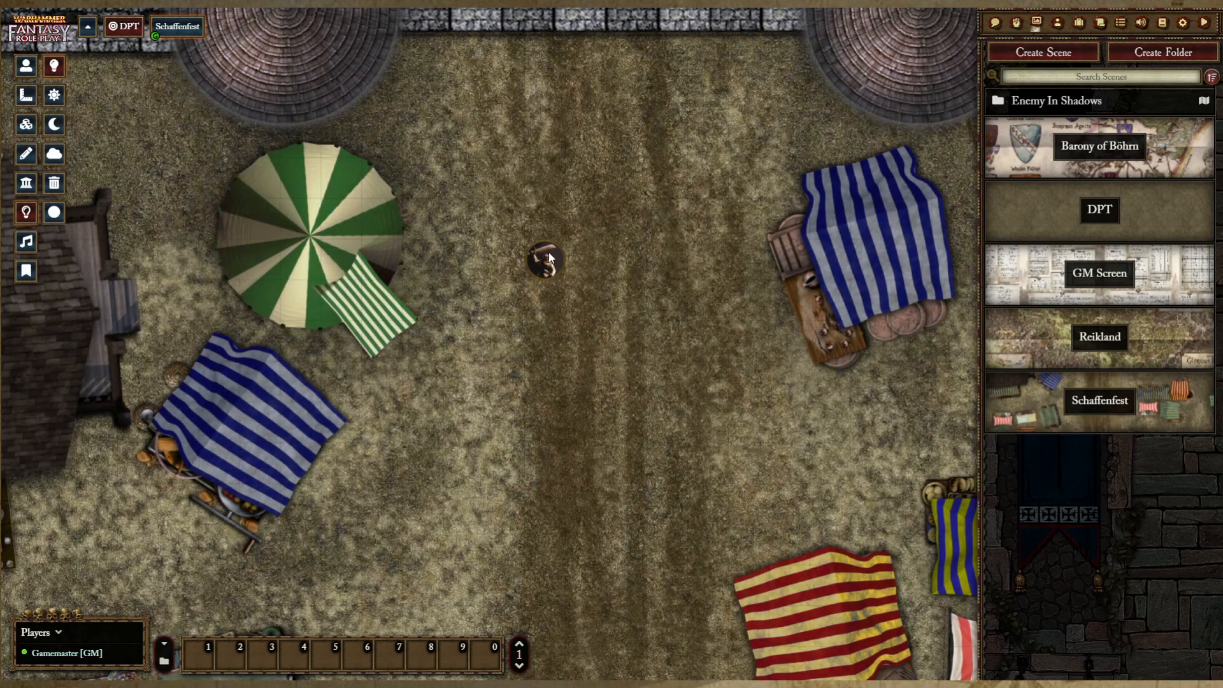
{"action": "left_click", "coordinate": [26, 66]}
{"action": "left_click", "coordinate": [553, 275]}
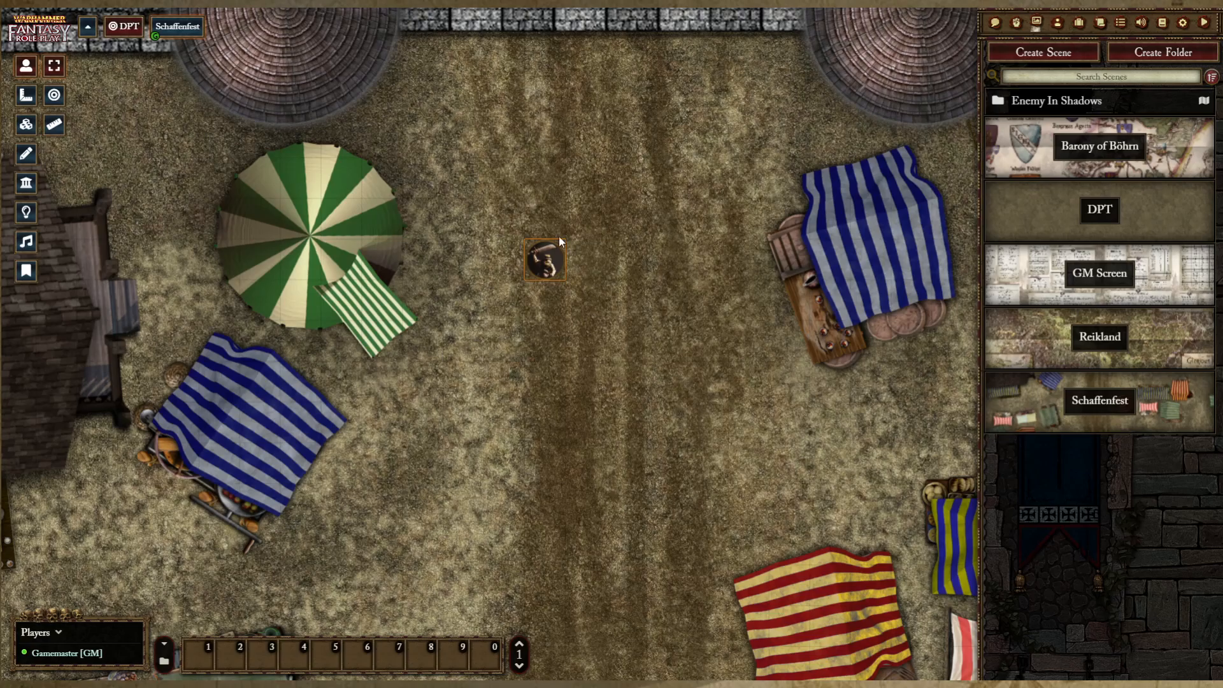
{"action": "mouse_move", "coordinate": [551, 258]}
{"action": "left_mouse_down"}
{"action": "mouse_move", "coordinate": [554, 320]}
{"action": "mouse_move", "coordinate": [575, 266]}
{"action": "mouse_move", "coordinate": [575, 288]}
{"action": "left_mouse_up"}
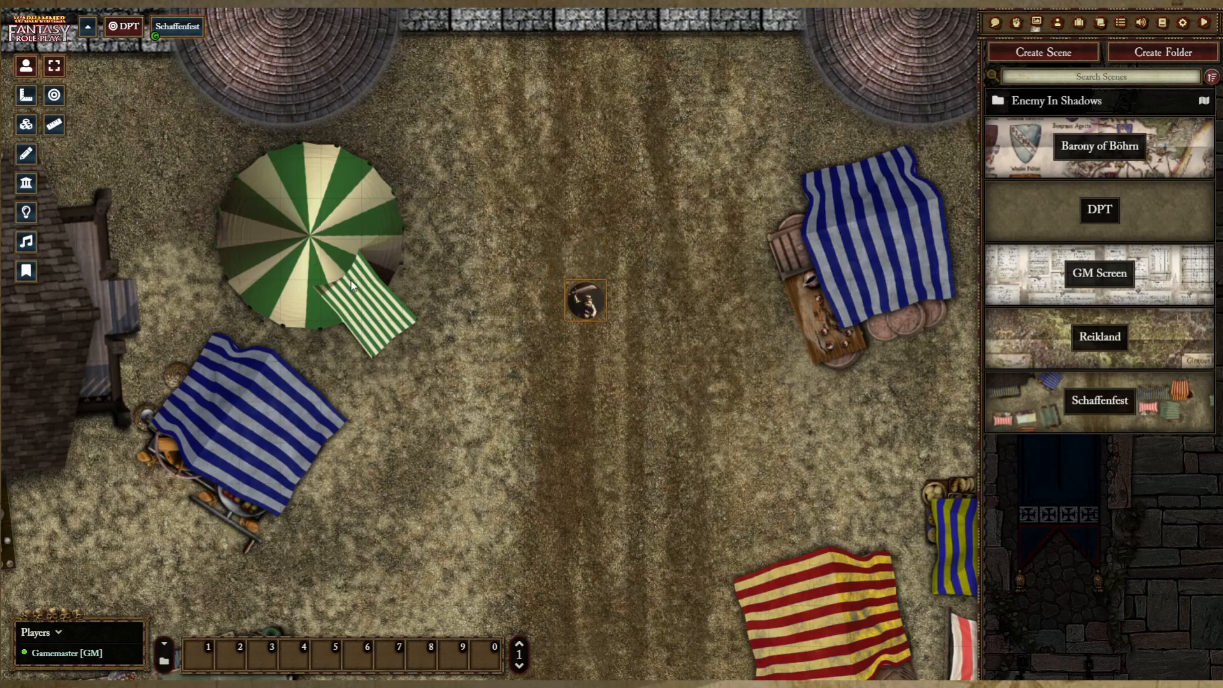
Step: Transition the scene to darkness, select the DPT token to check its torchlight, and transition back to daylight
{"action": "left_click", "coordinate": [32, 214]}
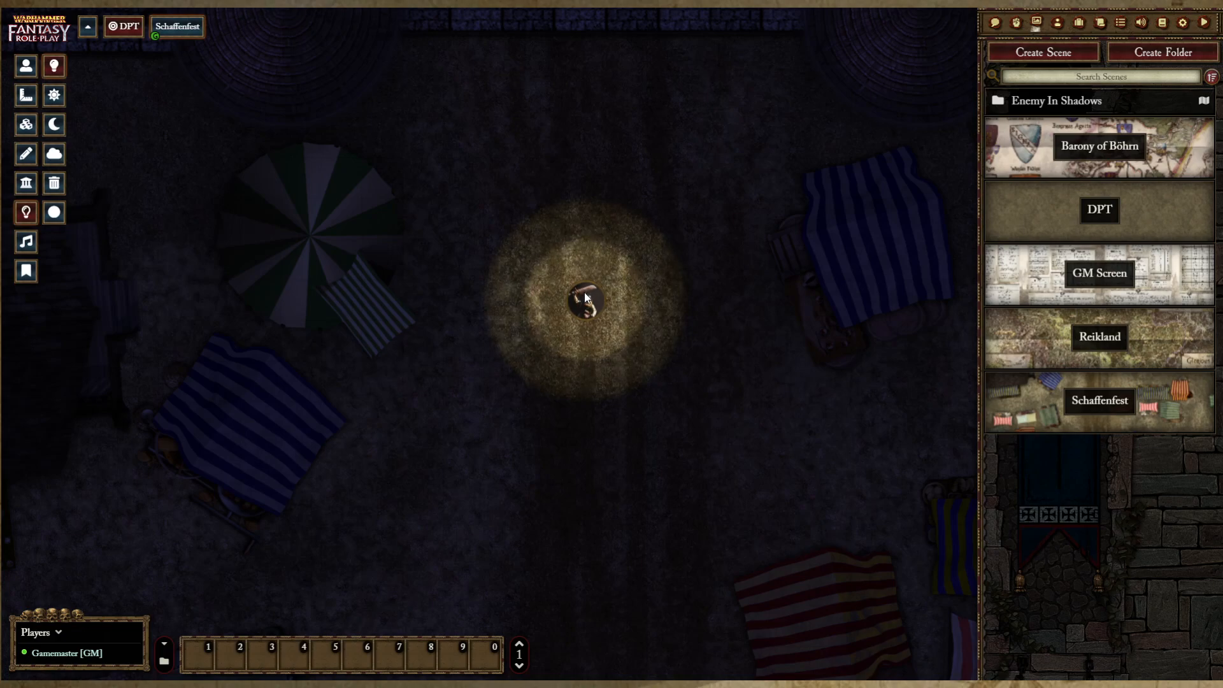
{"action": "left_click", "coordinate": [26, 65]}
{"action": "left_click_drag", "start_coordinate": [563, 311], "coordinate": [599, 318]}
{"action": "left_click", "coordinate": [29, 215]}
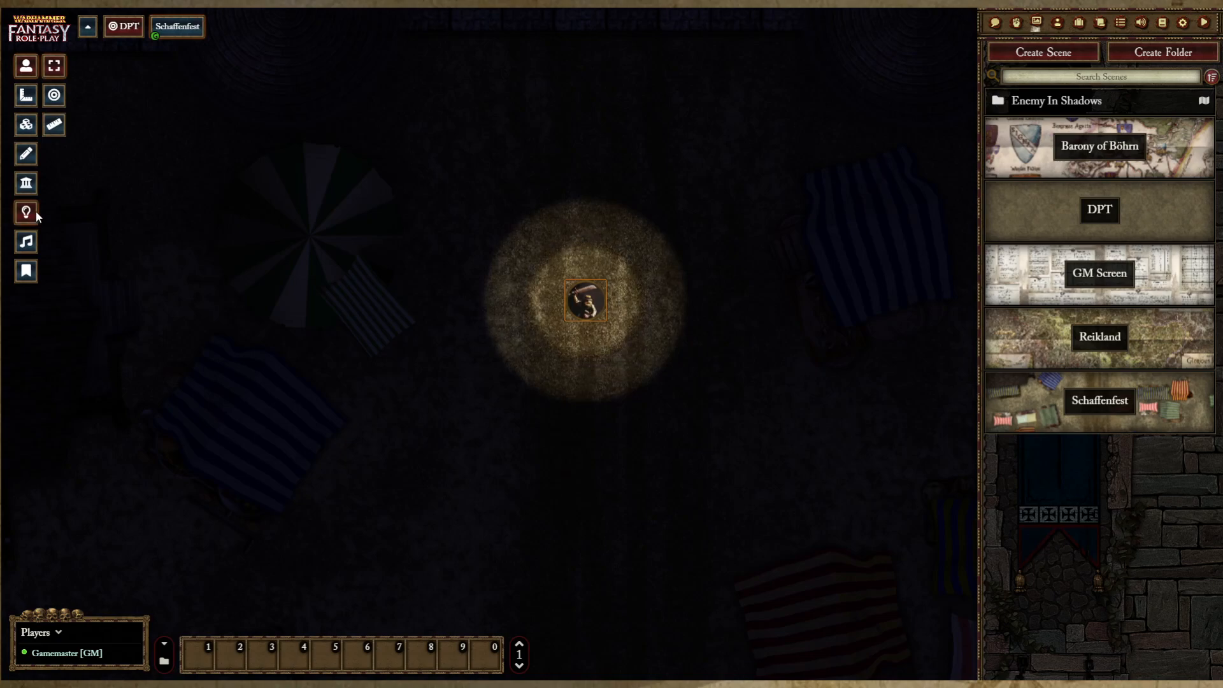
{"action": "left_click", "coordinate": [32, 216]}
{"action": "left_click", "coordinate": [56, 103]}
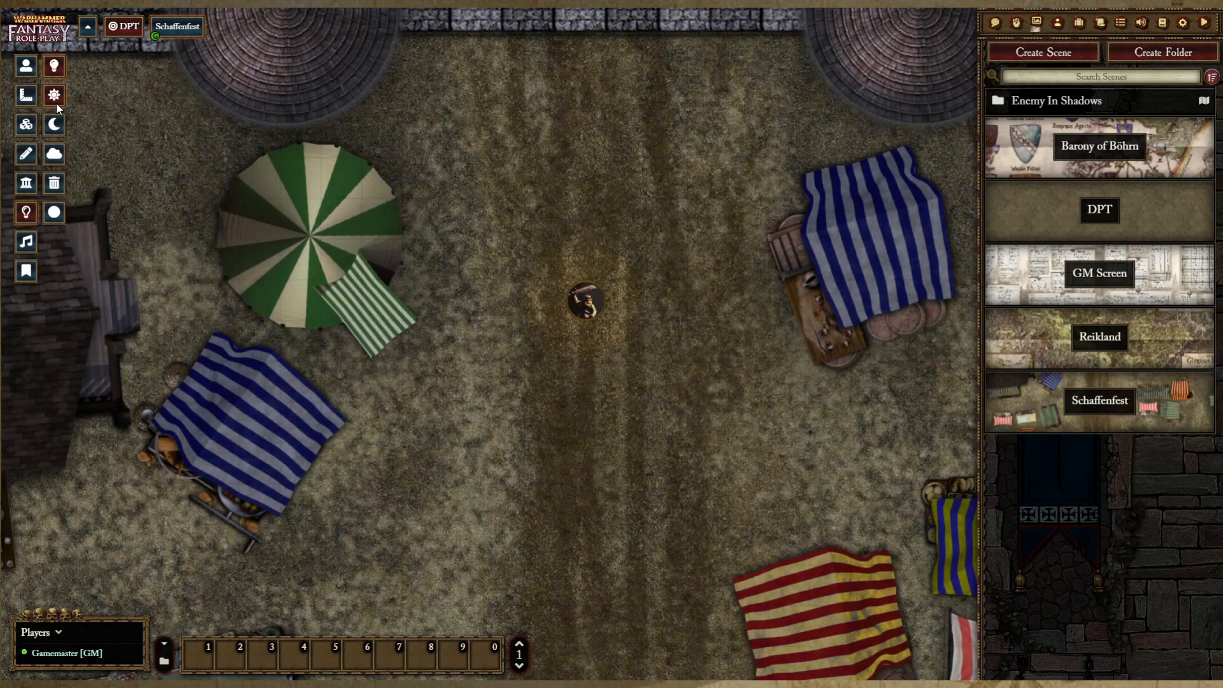
{"action": "left_click", "coordinate": [24, 70]}
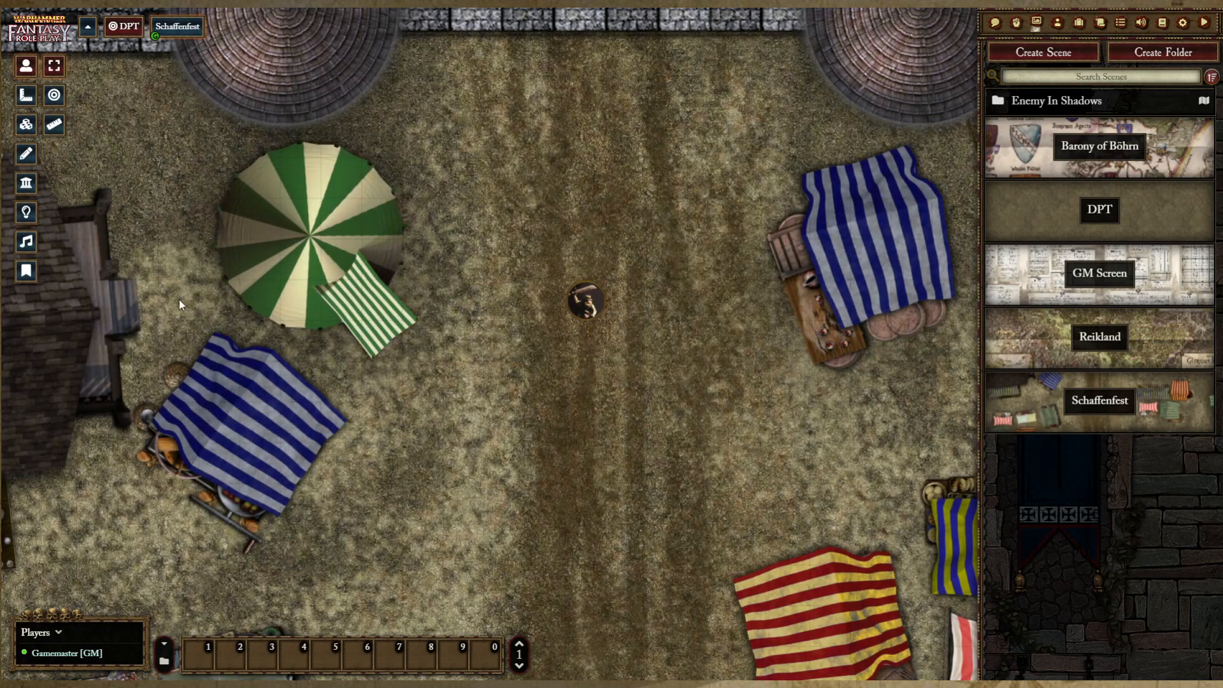
Step: Draw a closed, irregular chain of walls on the grass between the green-striped awning and the DPT token
{"action": "left_click", "coordinate": [26, 184]}
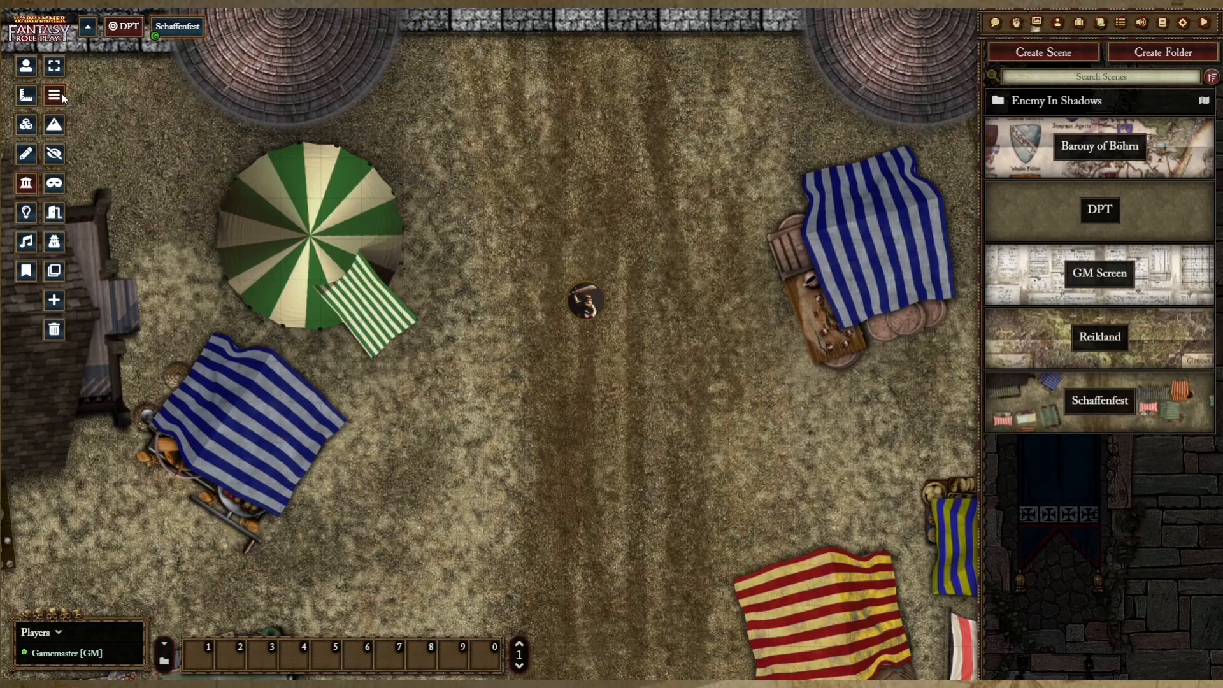
{"action": "left_click_drag", "start_coordinate": [454, 270], "coordinate": [478, 399]}
{"action": "left_click", "coordinate": [549, 412]}
{"action": "left_click", "coordinate": [540, 341]}
{"action": "left_click", "coordinate": [514, 259]}
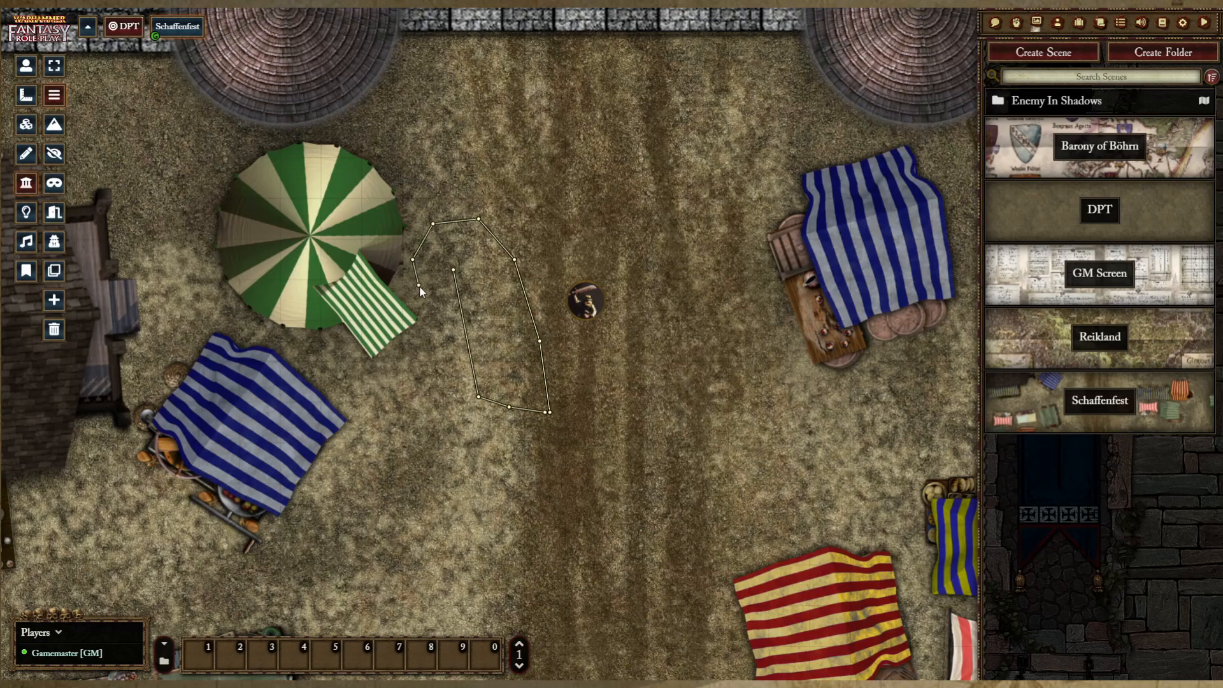
{"action": "left_click", "coordinate": [423, 289]}
{"action": "left_click", "coordinate": [453, 270]}
{"action": "left_click_drag", "start_coordinate": [548, 191], "coordinate": [567, 236]}
{"action": "key", "text": "Escape"}
{"action": "key", "text": "Escape"}
{"action": "key", "text": "Escape"}
{"action": "left_click", "coordinate": [565, 233]}
{"action": "key", "text": "Delete"}
Step: Draw a closed five-sided outline of terrain walls on the dirt road north of the DPT token
{"action": "left_click", "coordinate": [615, 182]}
{"action": "left_click", "coordinate": [658, 141]}
{"action": "left_click", "coordinate": [605, 123]}
{"action": "left_click", "coordinate": [525, 148]}
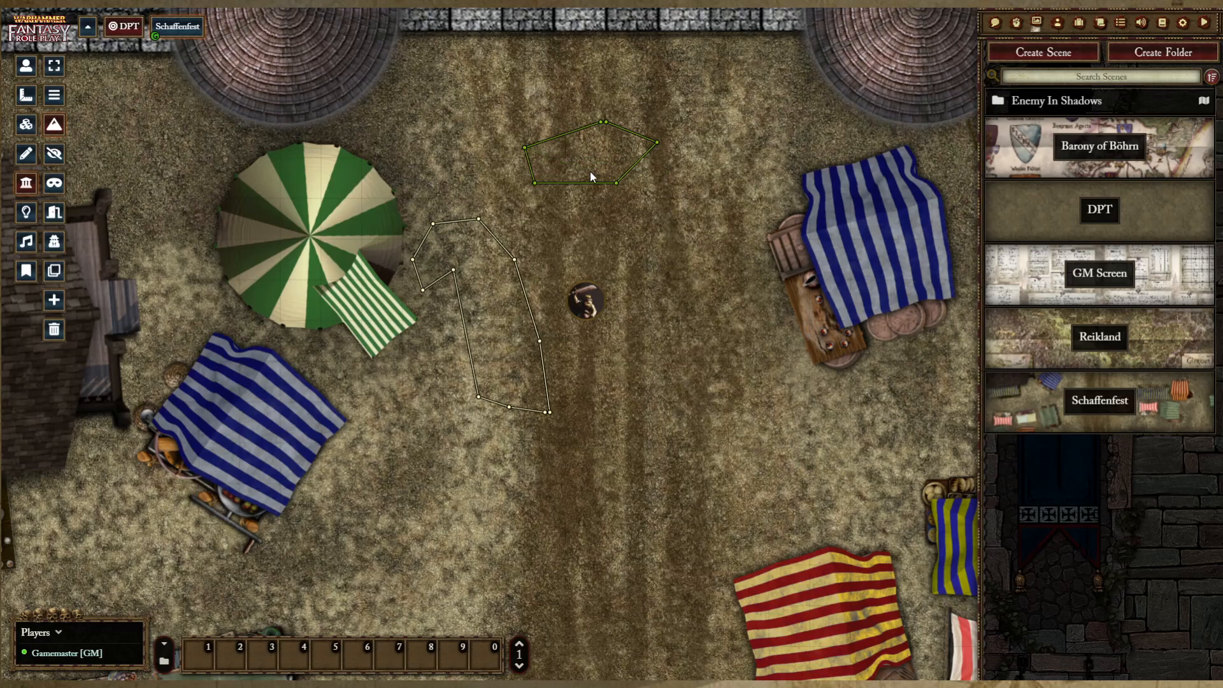
Step: Draw a closed five-sided outline of invisible walls on the dirt road northeast of the DPT token
{"action": "key", "text": "Escape"}
{"action": "key", "text": "Escape"}
{"action": "left_click", "coordinate": [647, 249], "text": "ctrl"}
{"action": "left_click", "coordinate": [707, 245], "text": "ctrl"}
{"action": "left_click", "coordinate": [662, 193], "text": "ctrl"}
{"action": "left_click", "coordinate": [626, 214], "text": "ctrl"}
{"action": "left_click", "coordinate": [647, 249], "text": "ctrl"}
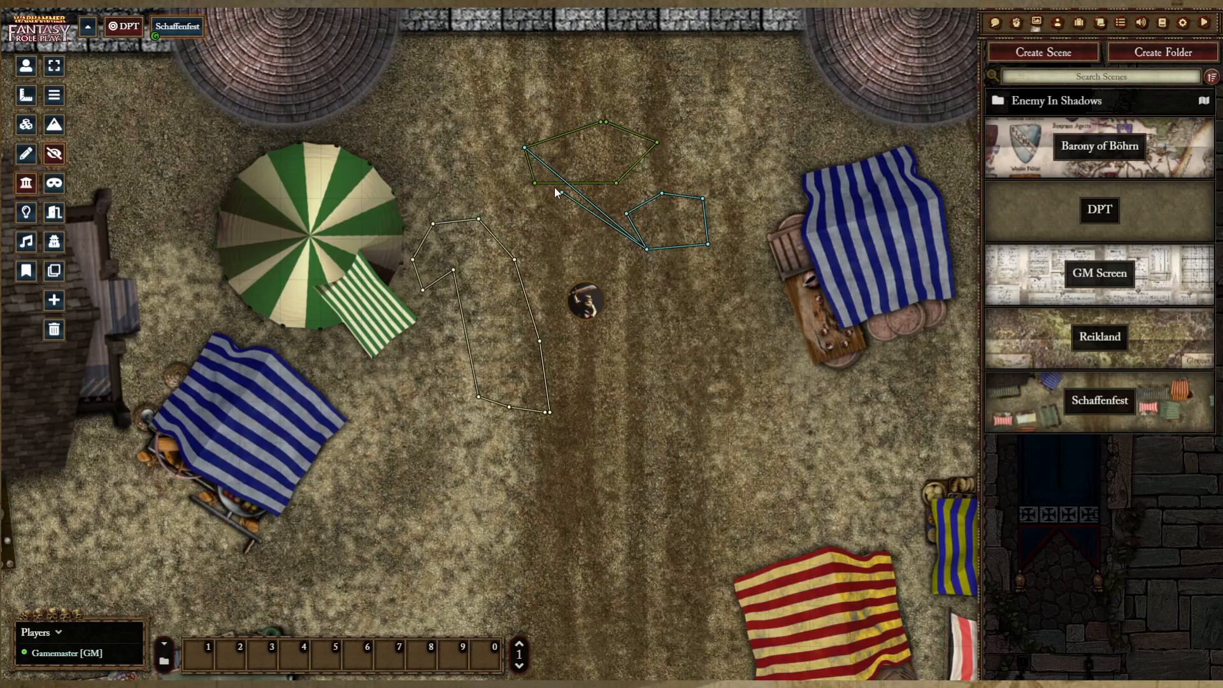
{"action": "right_click", "coordinate": [525, 151]}
Step: Draw a closed four-sided outline of ethereal walls east of the DPT token
{"action": "left_click", "coordinate": [55, 185]}
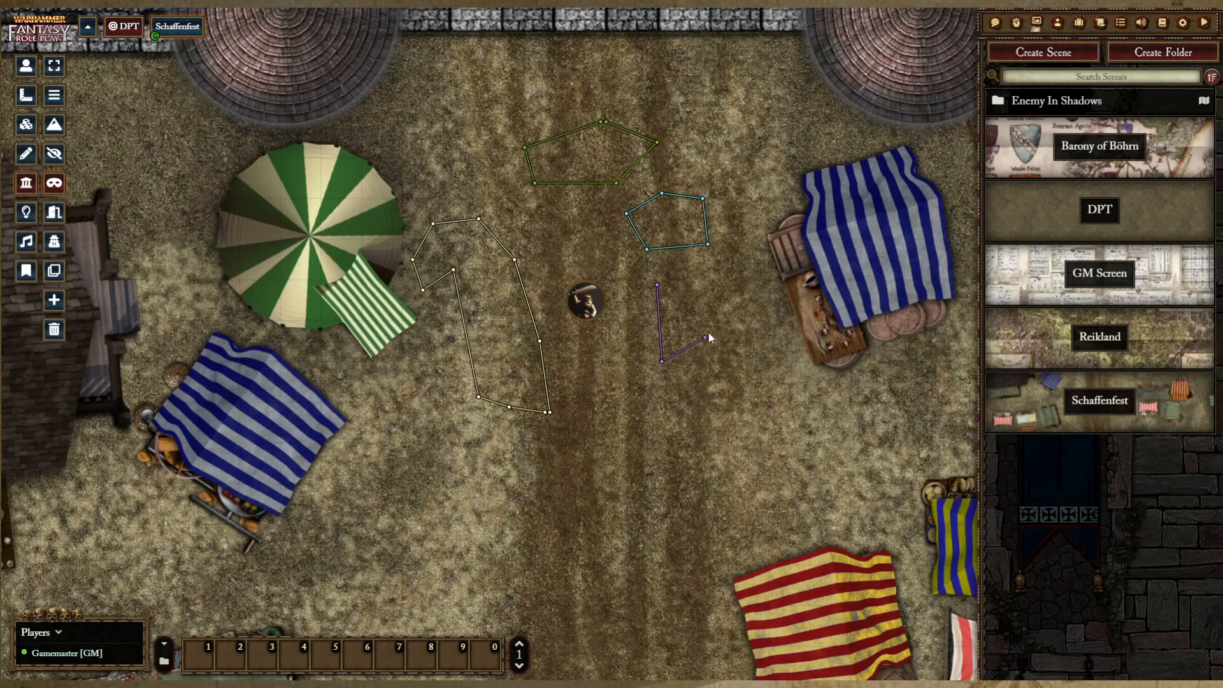
{"action": "left_click", "coordinate": [728, 282]}
{"action": "left_click", "coordinate": [658, 286]}
{"action": "key", "text": "Escape"}
{"action": "key", "text": "Escape"}
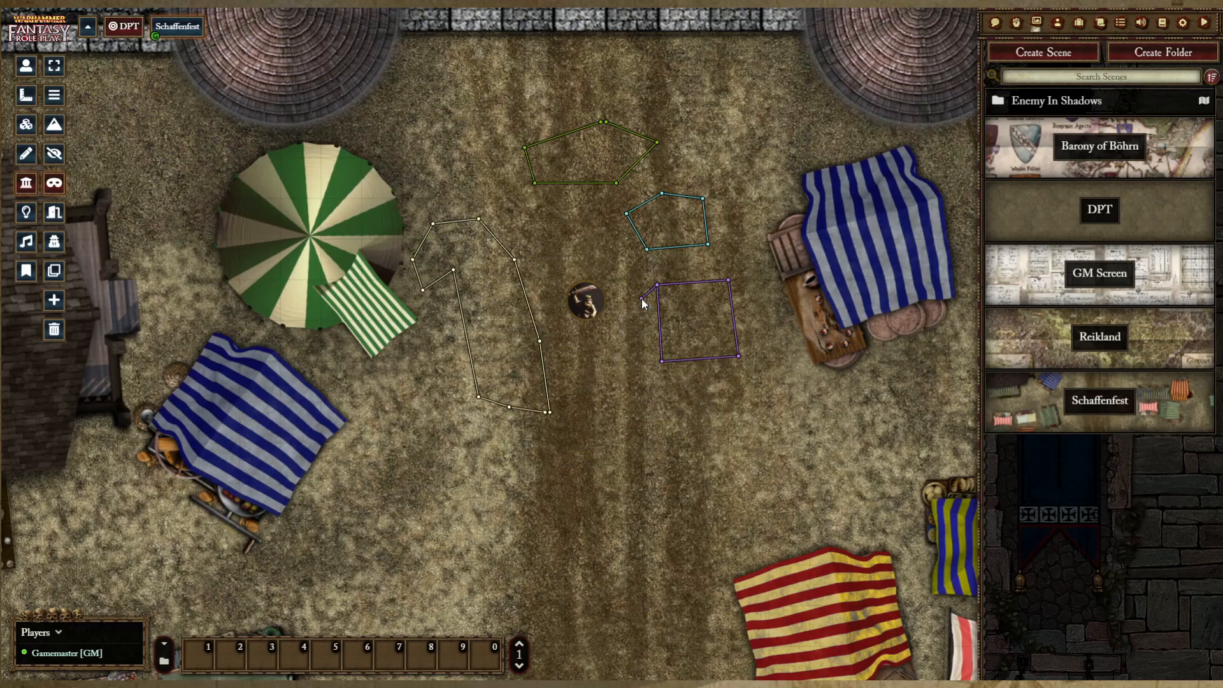
Step: Reset the scene's fog of war exploration and select the DPT token to check its line of sight
{"action": "left_click", "coordinate": [26, 65]}
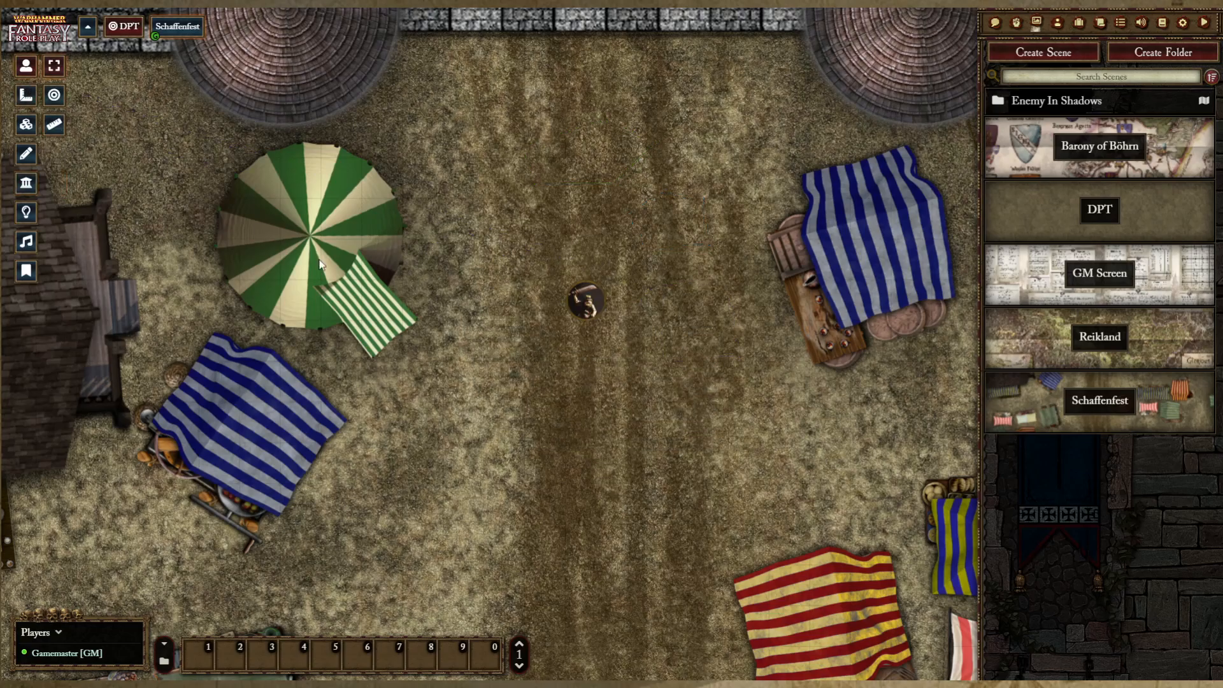
{"action": "left_click", "coordinate": [594, 305]}
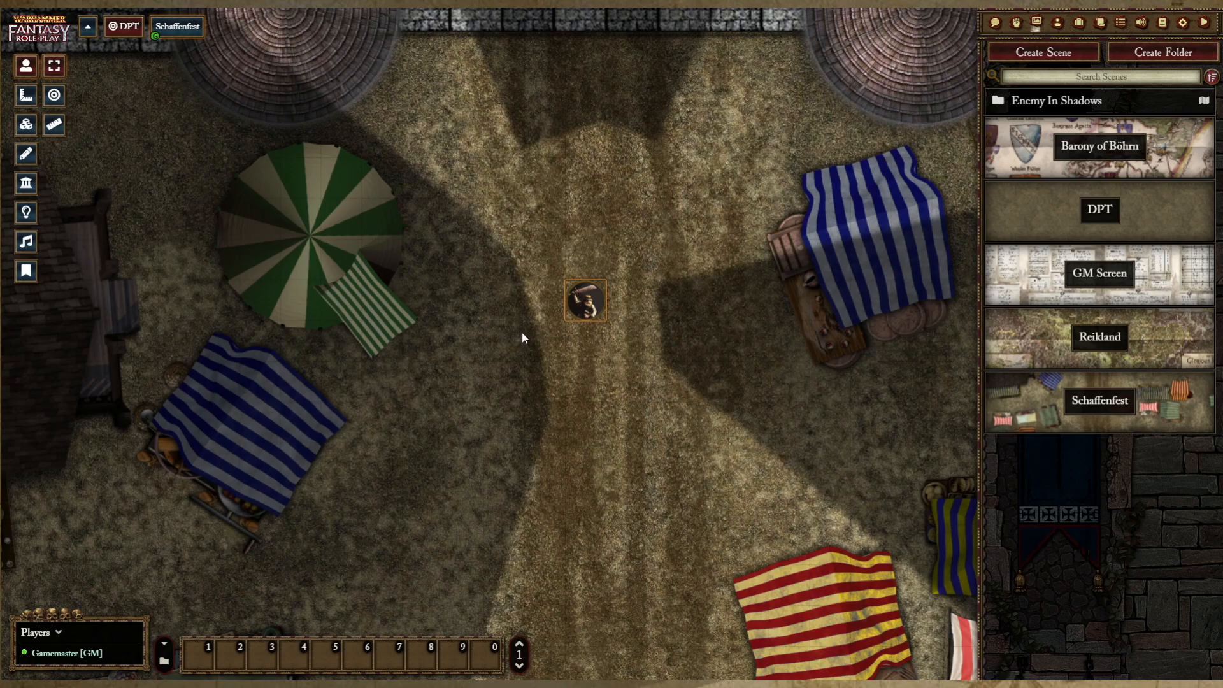
{"action": "left_click", "coordinate": [28, 212]}
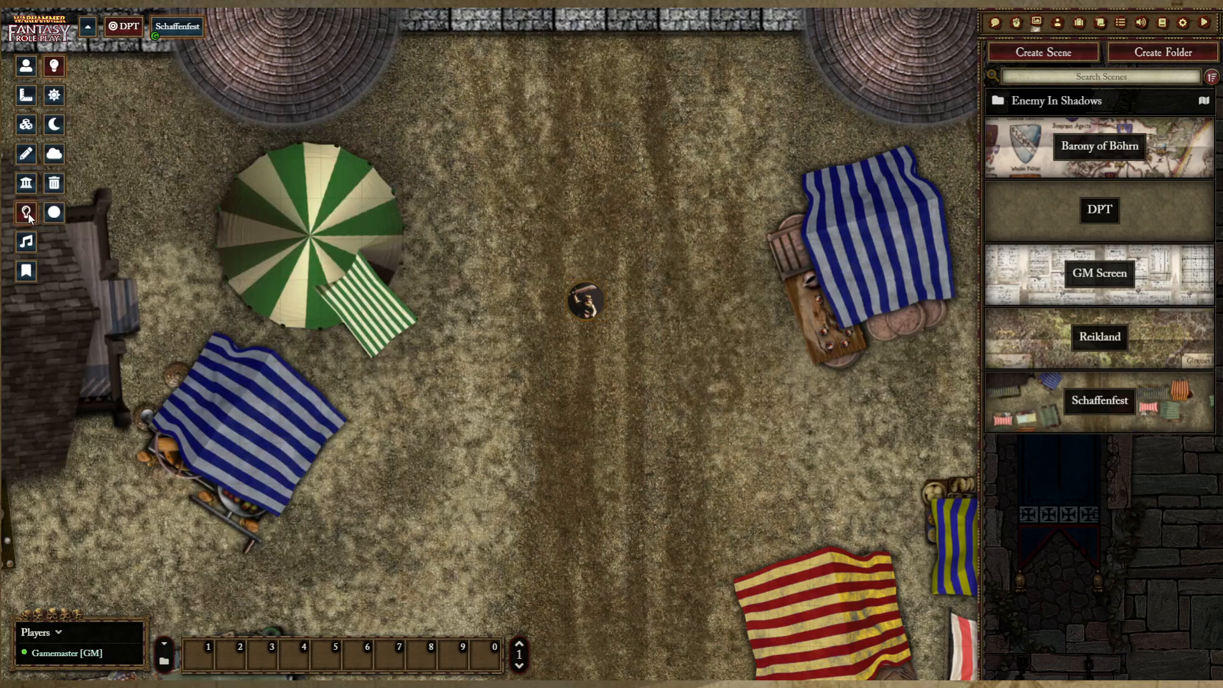
{"action": "left_click", "coordinate": [56, 154]}
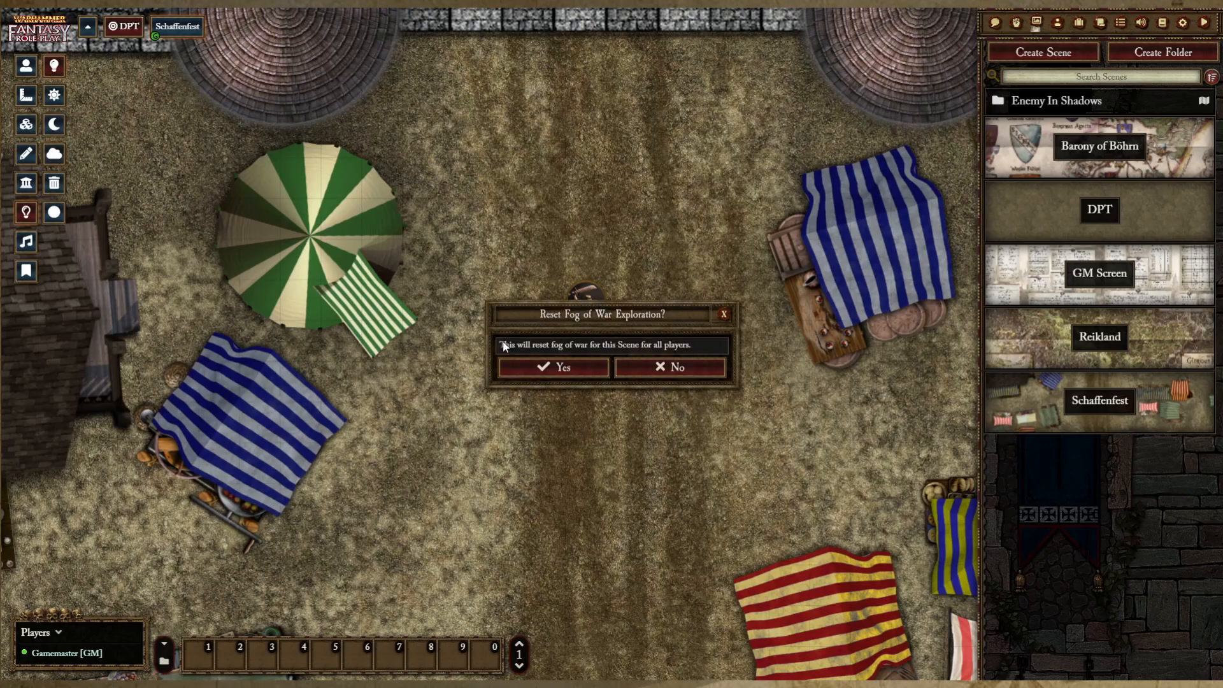
{"action": "left_click", "coordinate": [567, 369]}
{"action": "left_click", "coordinate": [26, 66]}
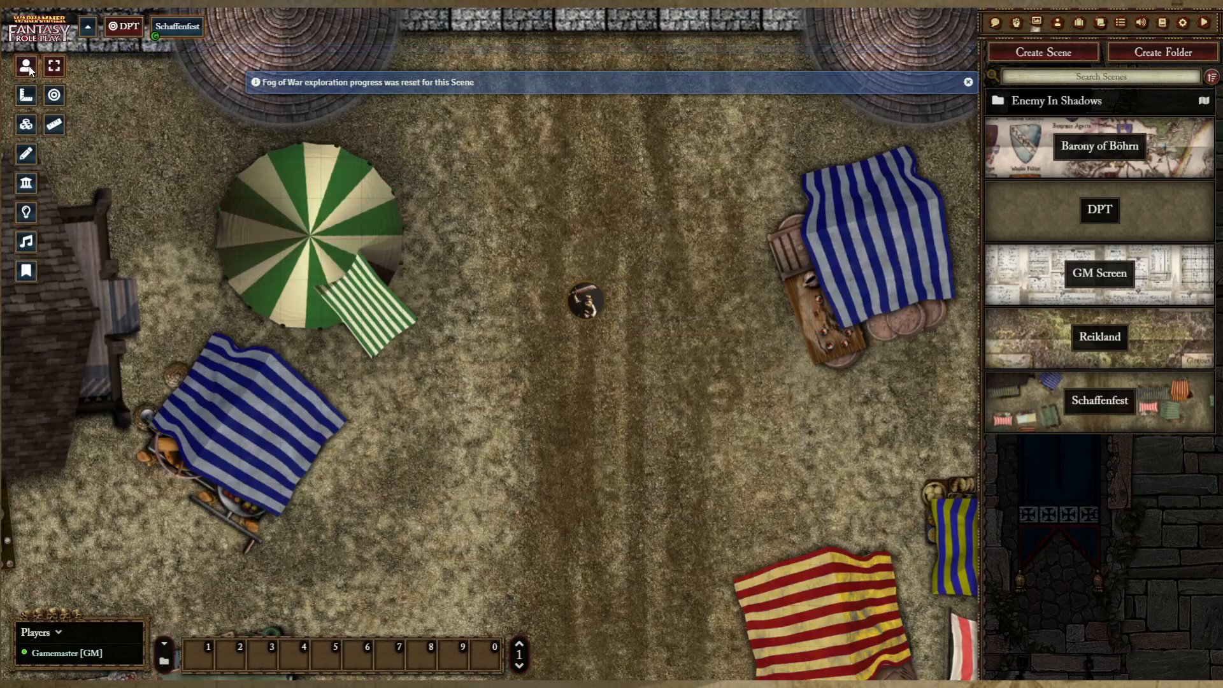
{"action": "left_click", "coordinate": [586, 304]}
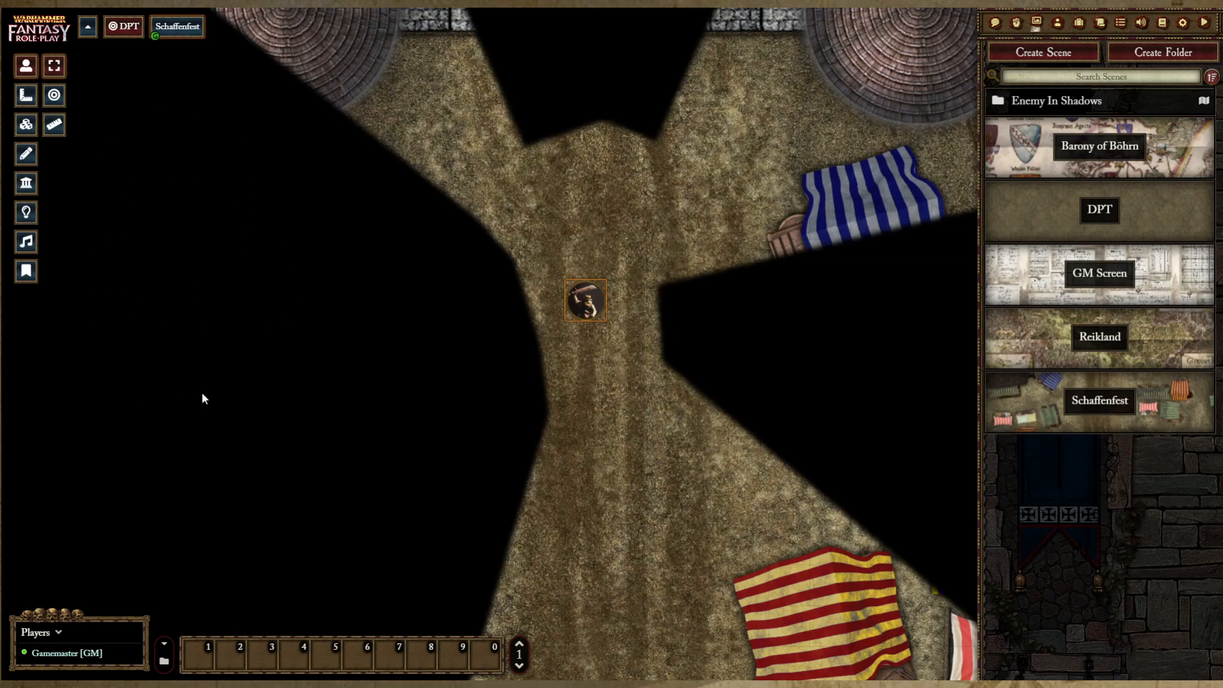
{"action": "left_click_drag", "start_coordinate": [687, 499], "coordinate": [707, 552]}
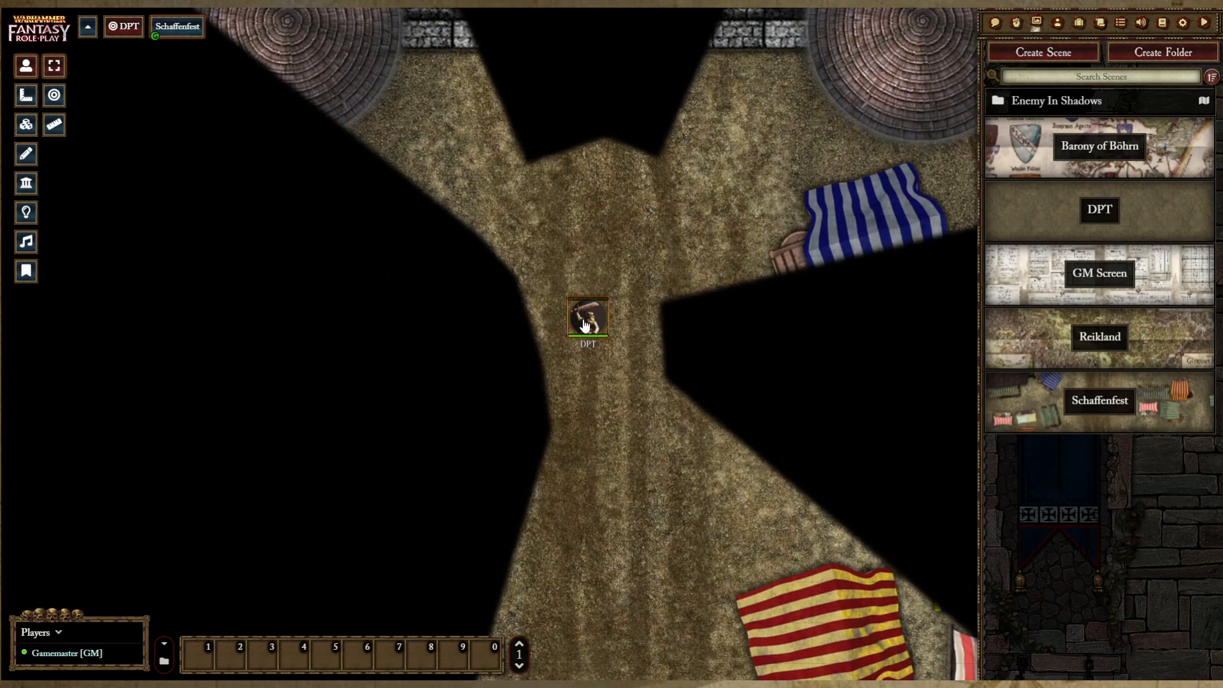
Step: Check the DPT token's line of sight by moving it up and down the road, ending two squares further north
{"action": "key", "text": "Down"}
{"action": "key", "text": "Down"}
{"action": "key", "text": "Up"}
{"action": "key", "text": "Up"}
{"action": "key", "text": "Up"}
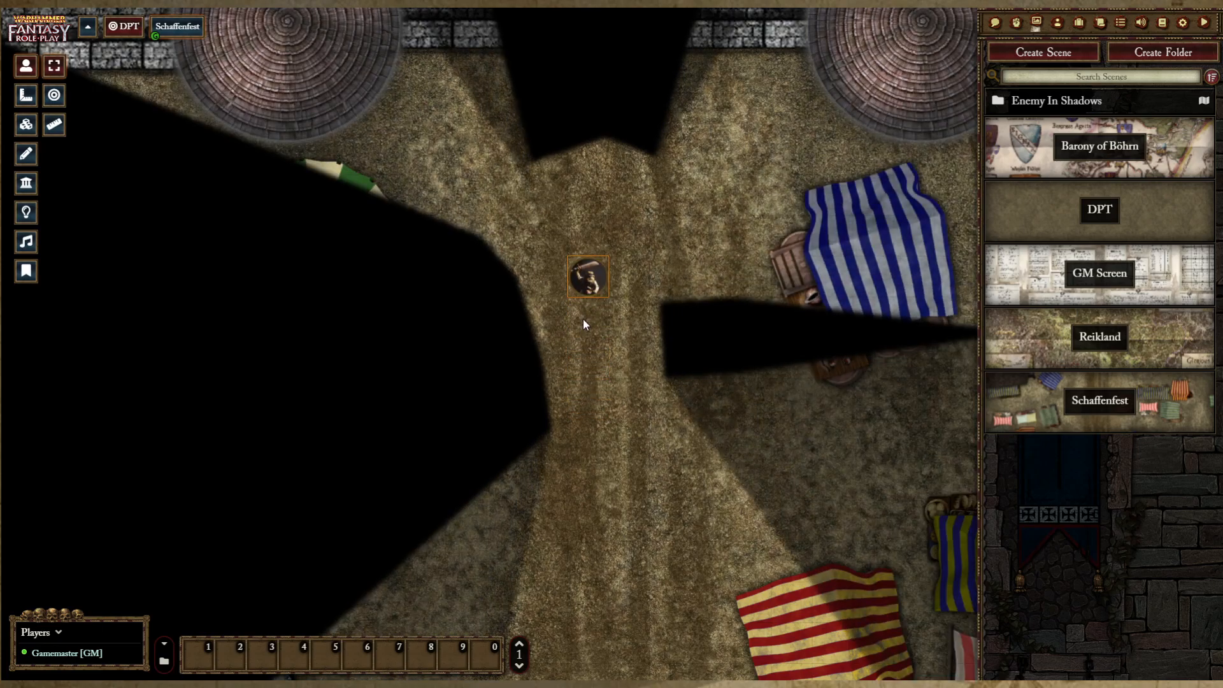
{"action": "key", "text": "Down"}
{"action": "key", "text": "Down"}
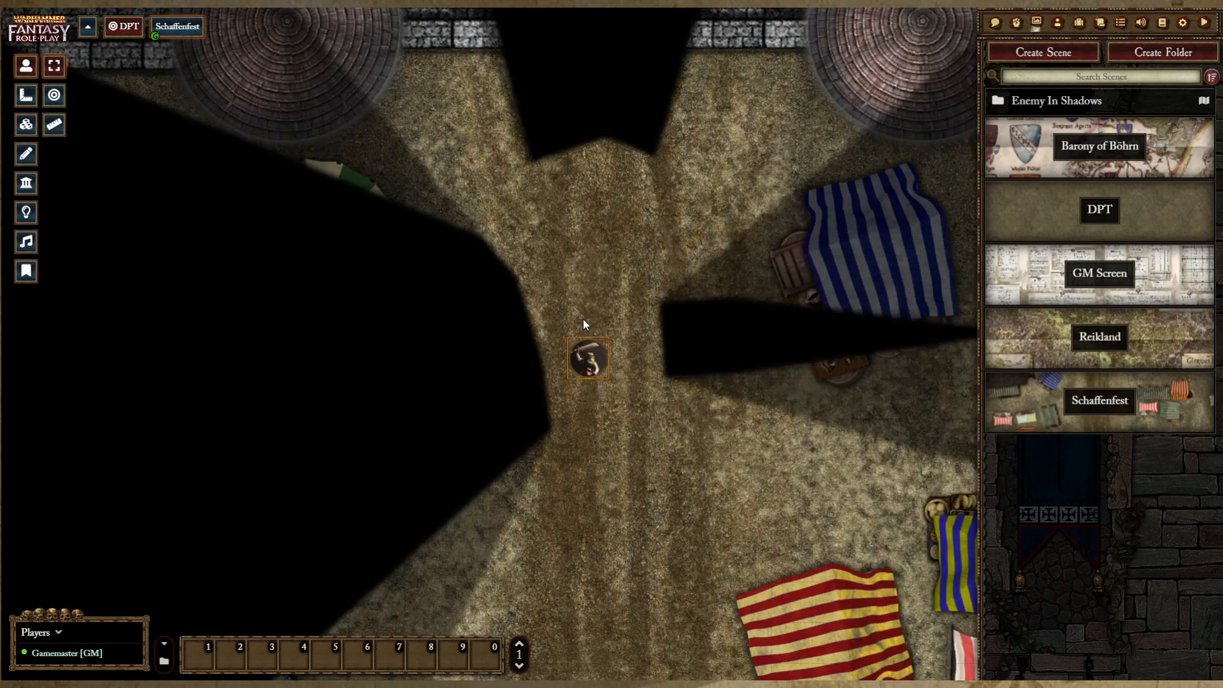
{"action": "key", "text": "Up"}
{"action": "key", "text": "Up"}
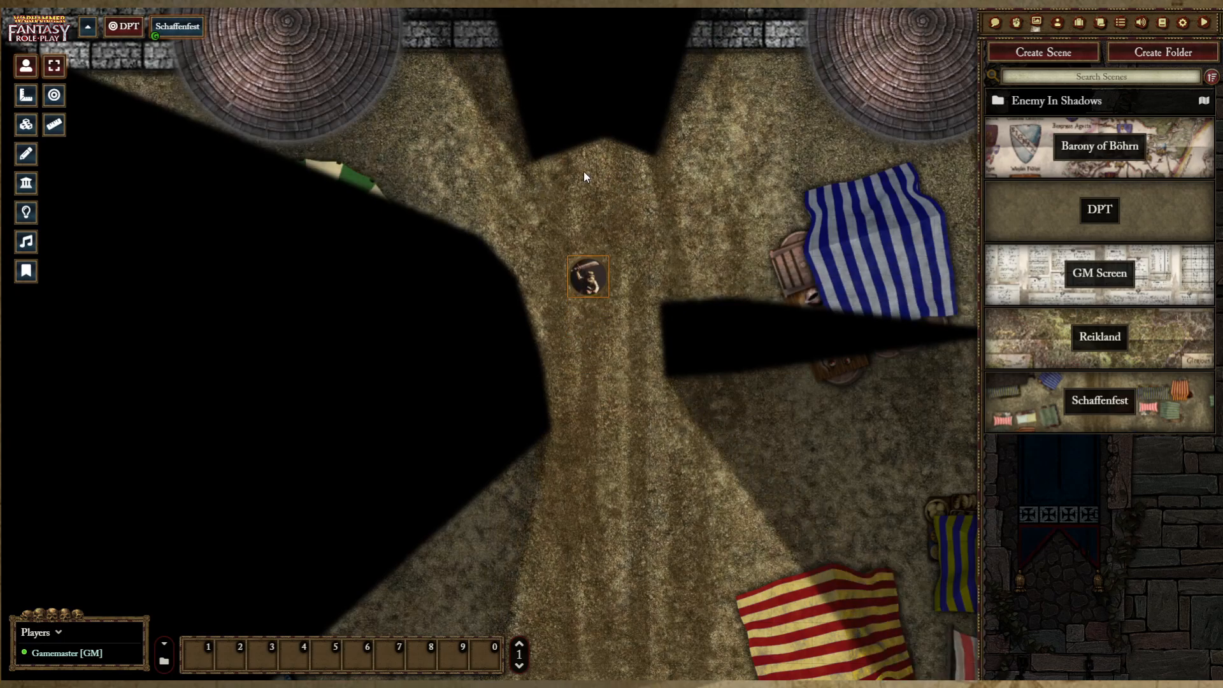
{"action": "key", "text": "Up"}
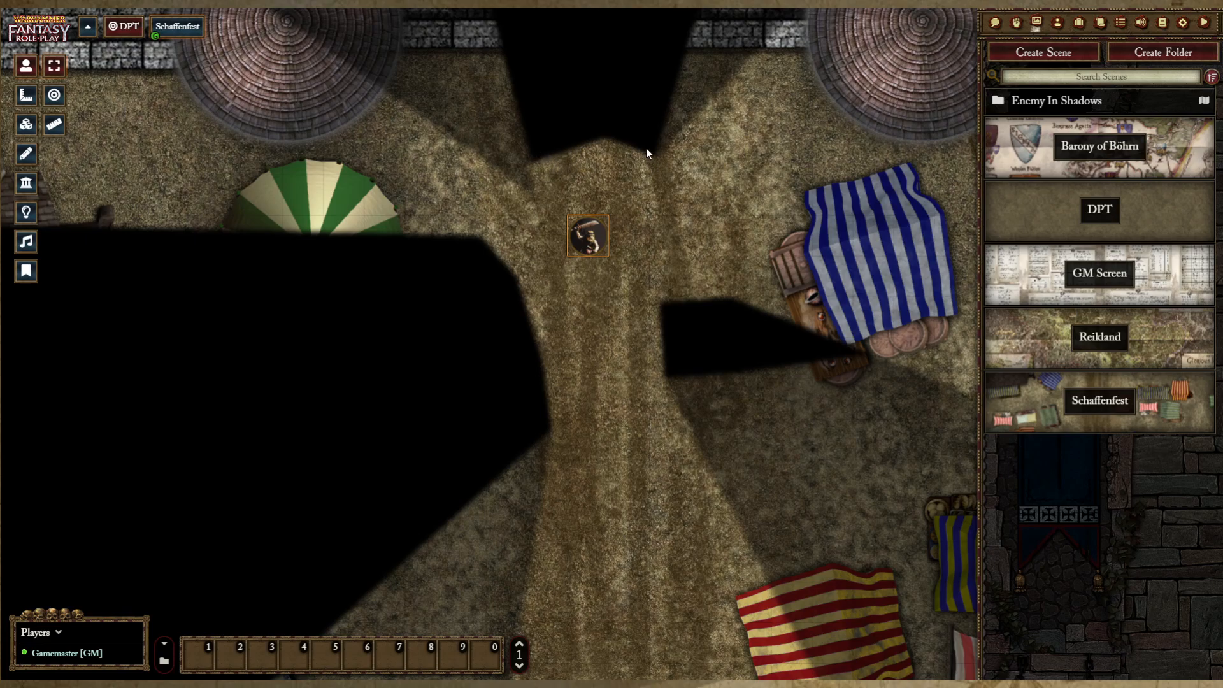
Step: Review the wall outlines, then move the reselected DPT token around near the terrain and invisible walls to test sight and movement
{"action": "left_click", "coordinate": [33, 183]}
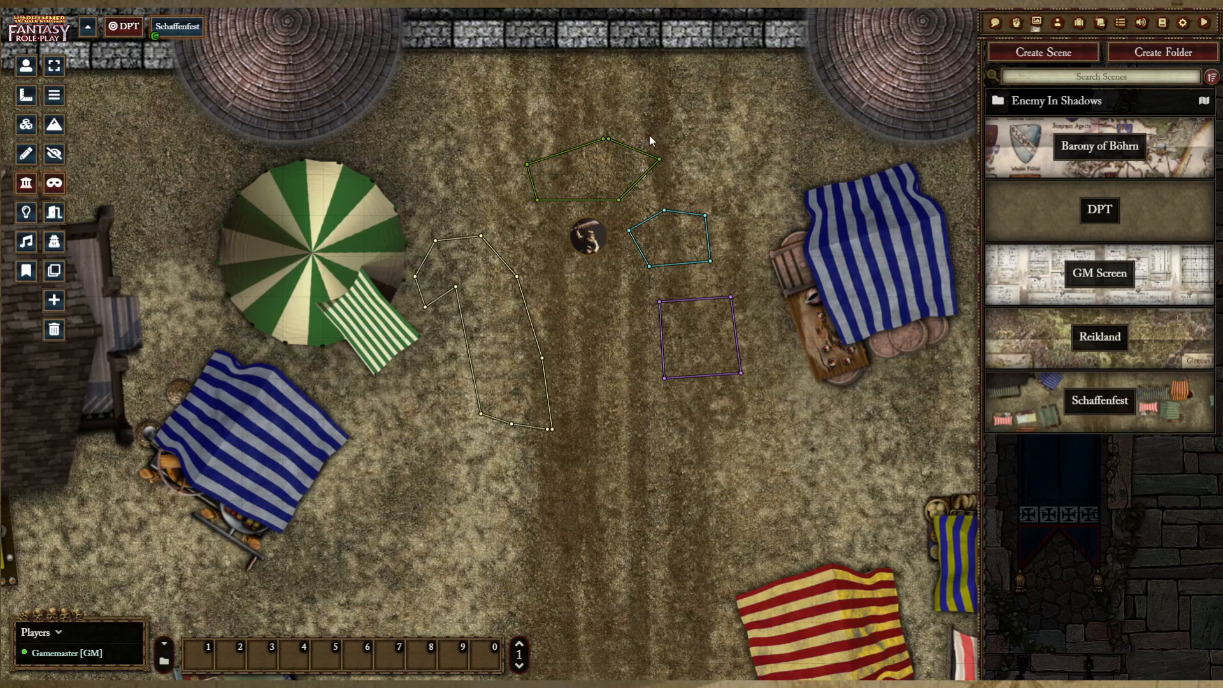
{"action": "left_click", "coordinate": [28, 69]}
{"action": "left_click", "coordinate": [589, 239]}
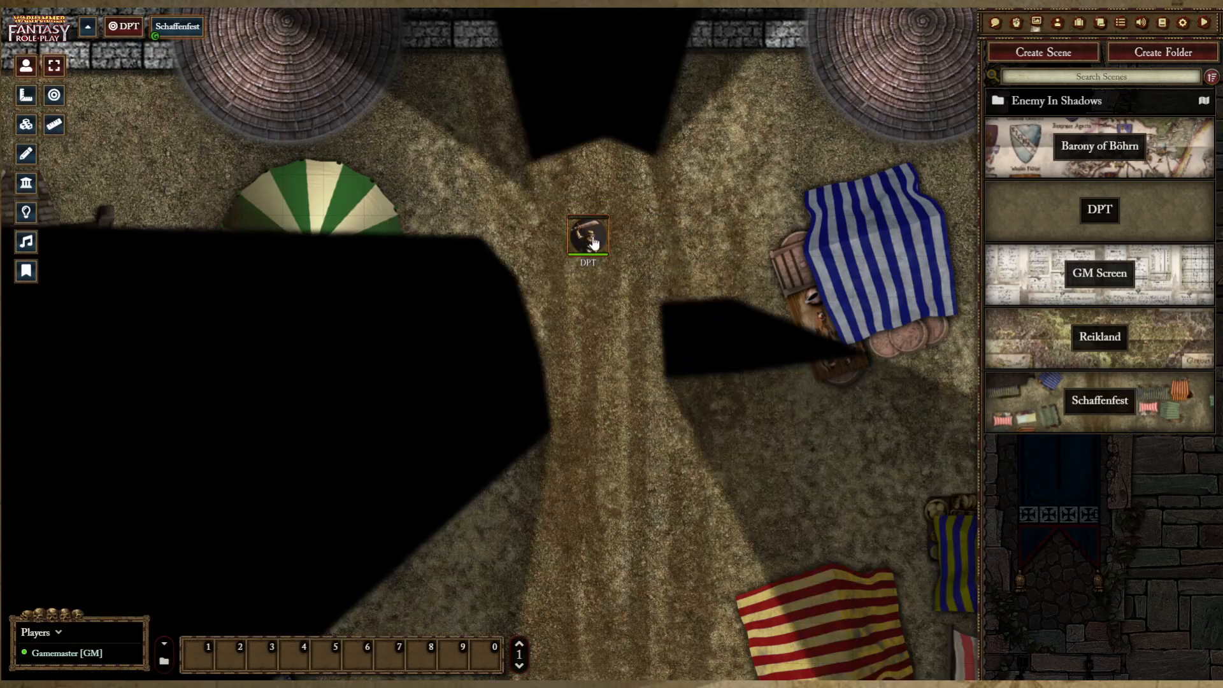
{"action": "key", "text": "Right"}
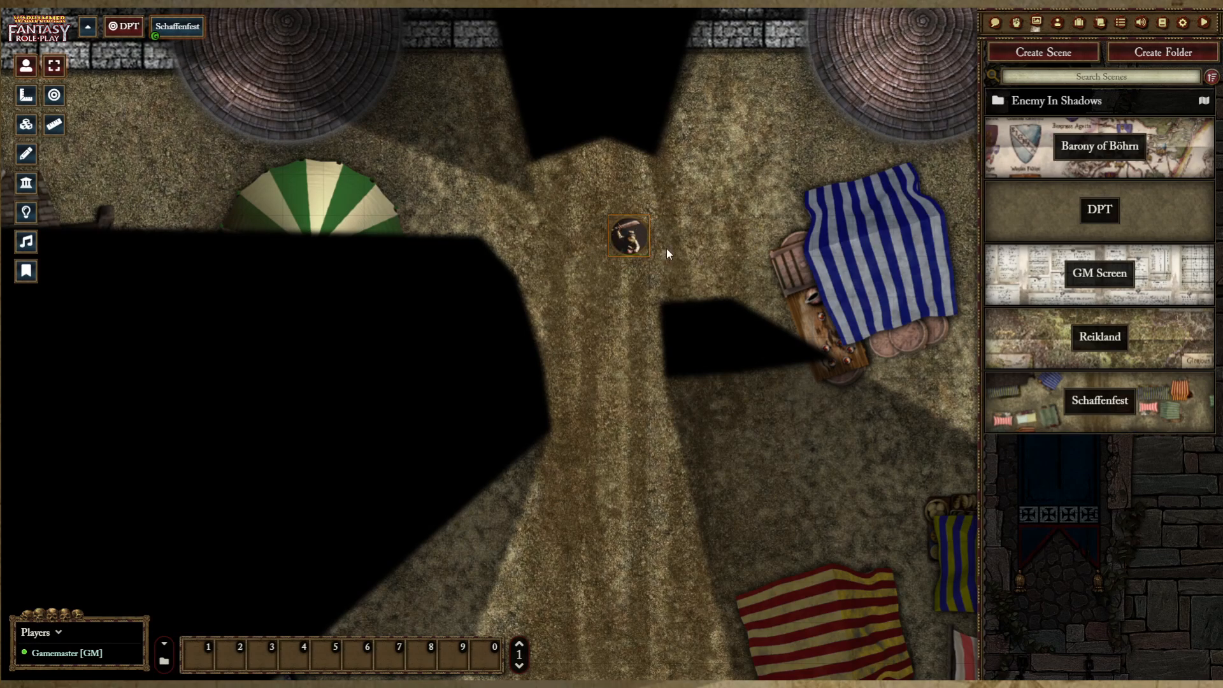
{"action": "key", "text": "Up"}
{"action": "key", "text": "Down"}
{"action": "key", "text": "Left"}
{"action": "key", "text": "Right"}
{"action": "key", "text": "Left"}
{"action": "key", "text": "Left"}
{"action": "key", "text": "Down"}
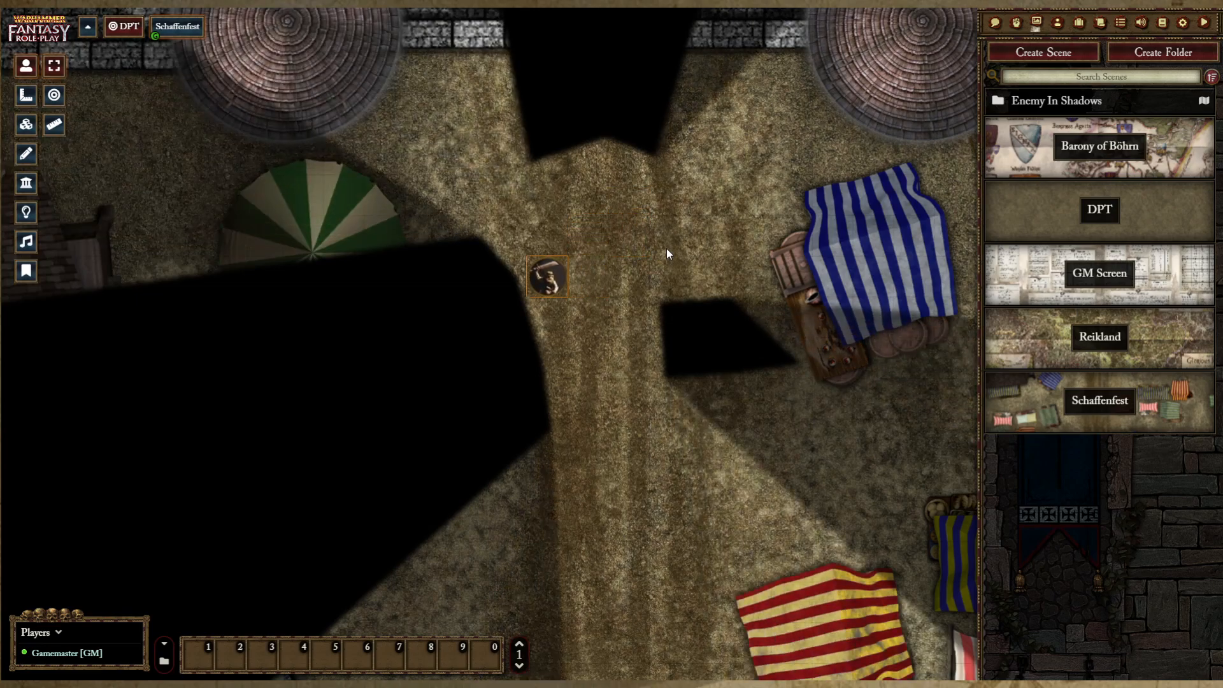
Step: Move the DPT token up and down beside the western wall chain, finishing two squares east next to the ethereal walls
{"action": "key", "text": "Down"}
{"action": "key", "text": "Down"}
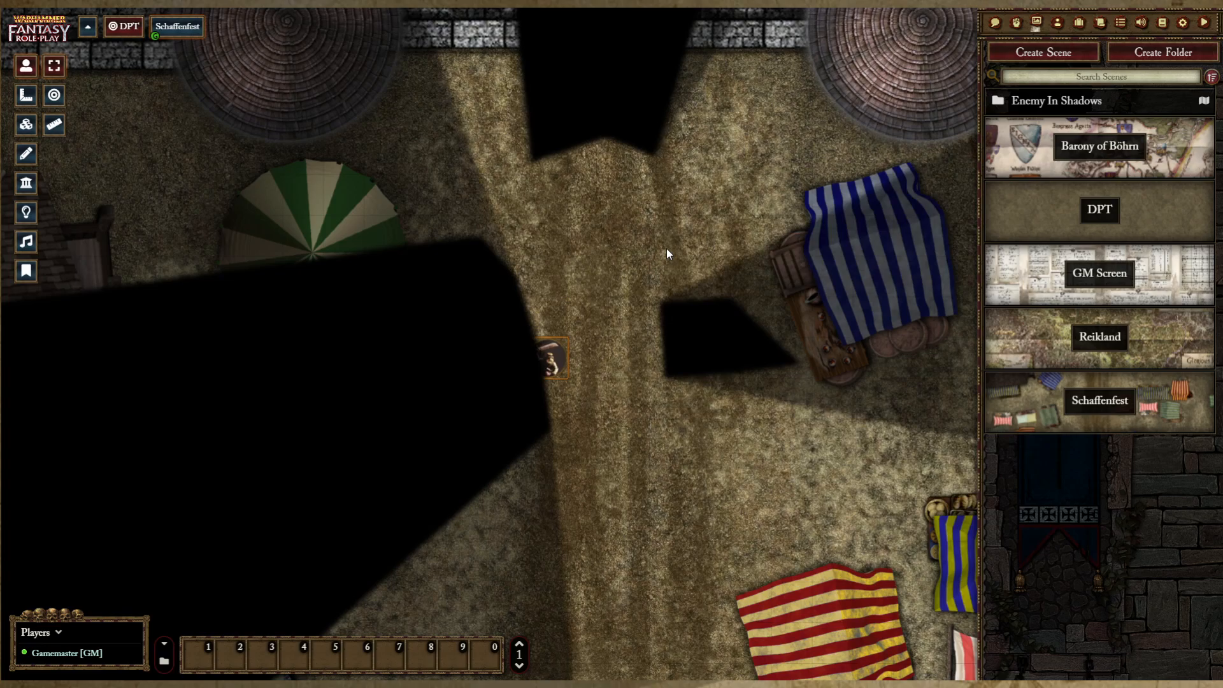
{"action": "key", "text": "Up"}
{"action": "key", "text": "Up"}
{"action": "key", "text": "Down"}
{"action": "key", "text": "Down"}
{"action": "key", "text": "Right"}
{"action": "key", "text": "Right"}
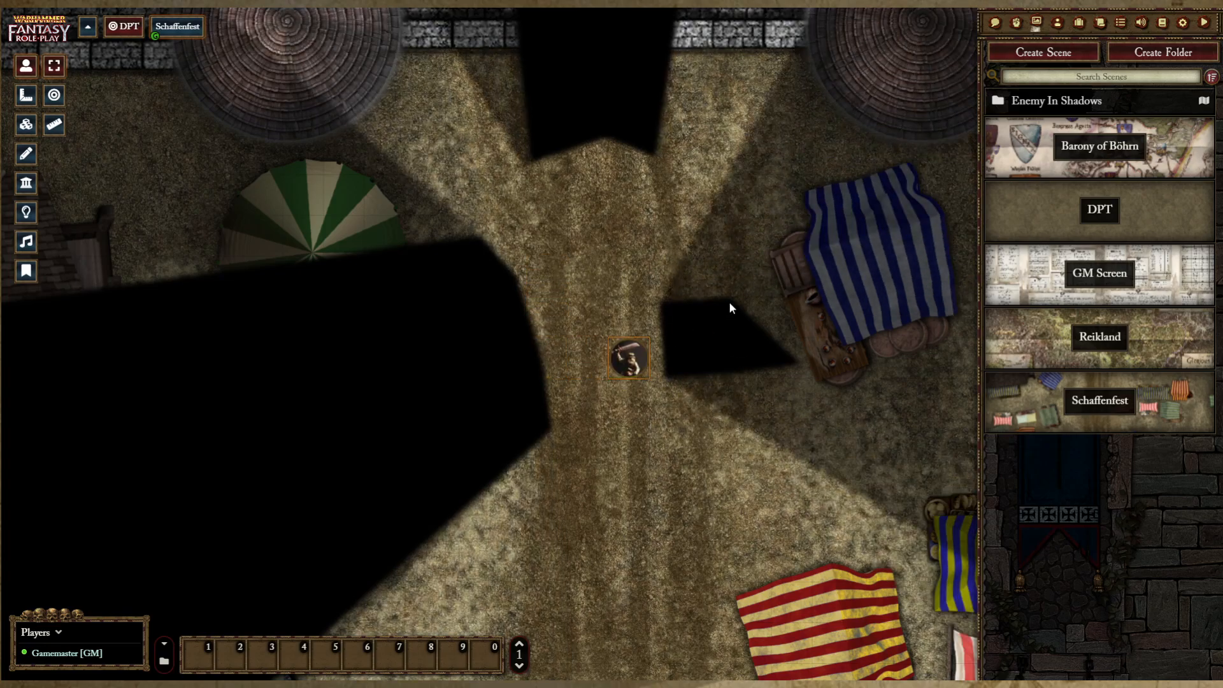
Step: Test the ethereal walls by moving the DPT token three squares east, one north, and four squares west back onto the road
{"action": "key", "text": "Up"}
{"action": "key", "text": "Down"}
{"action": "key", "text": "Right"}
{"action": "key", "text": "Right"}
{"action": "key", "text": "Right"}
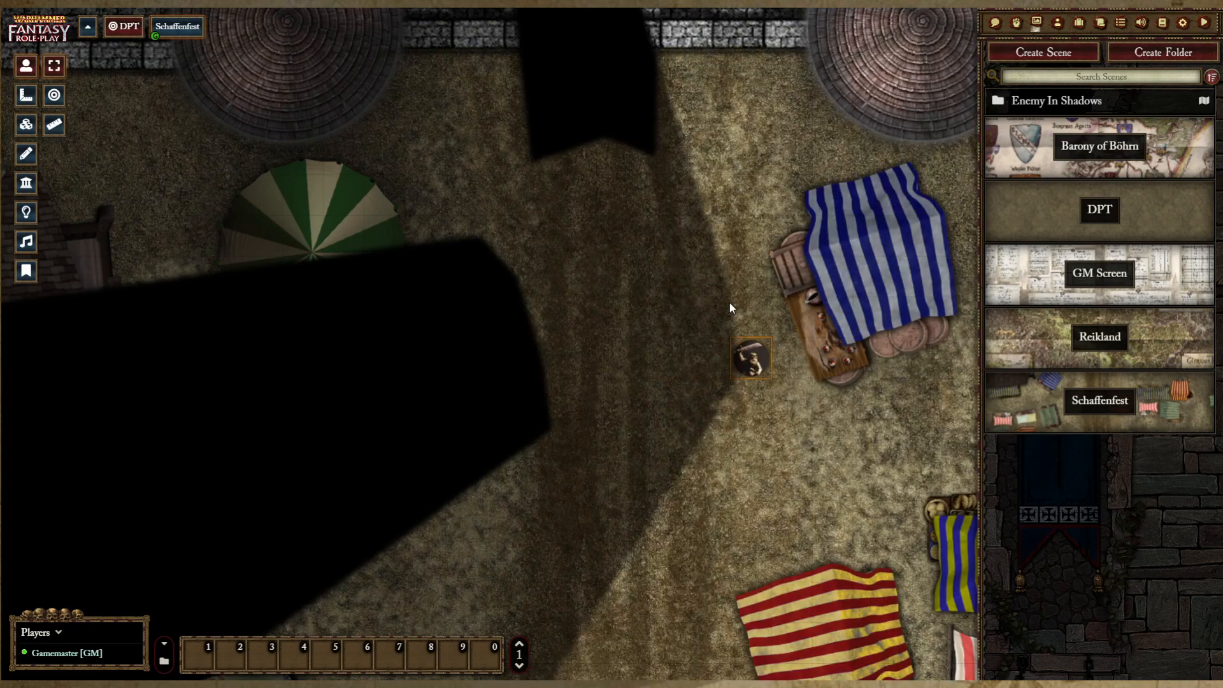
{"action": "key", "text": "Up"}
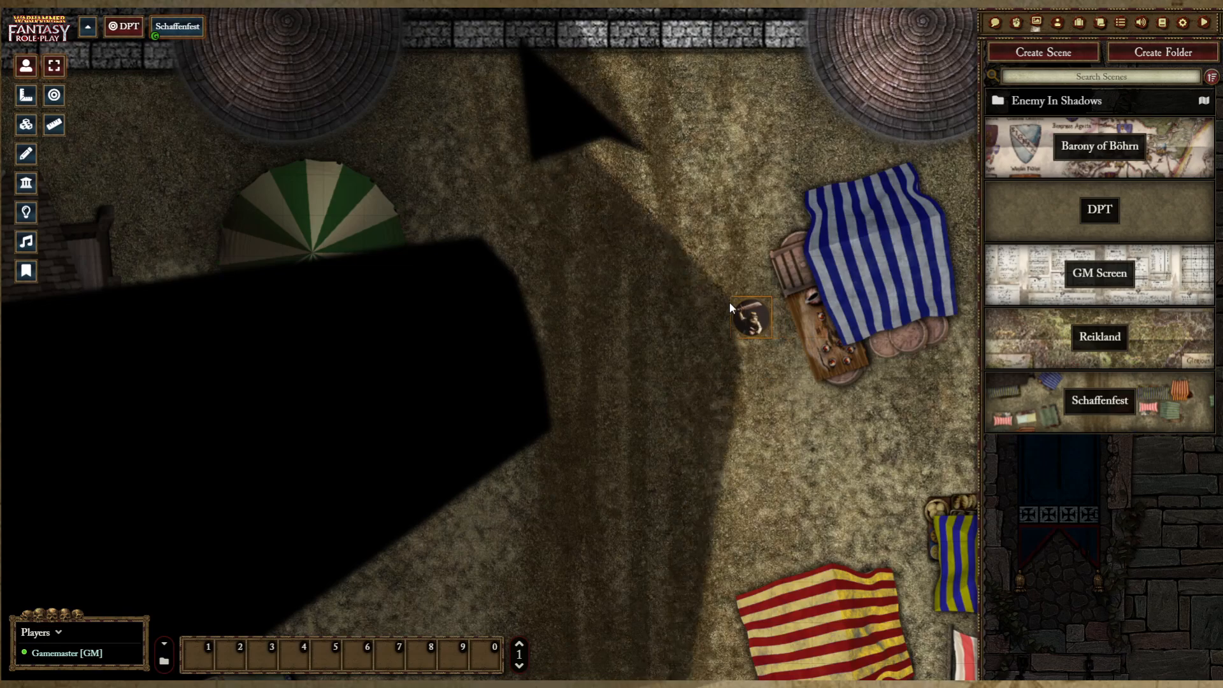
{"action": "key", "text": "Left"}
{"action": "key", "text": "Left"}
{"action": "key", "text": "Left"}
{"action": "key", "text": "Left"}
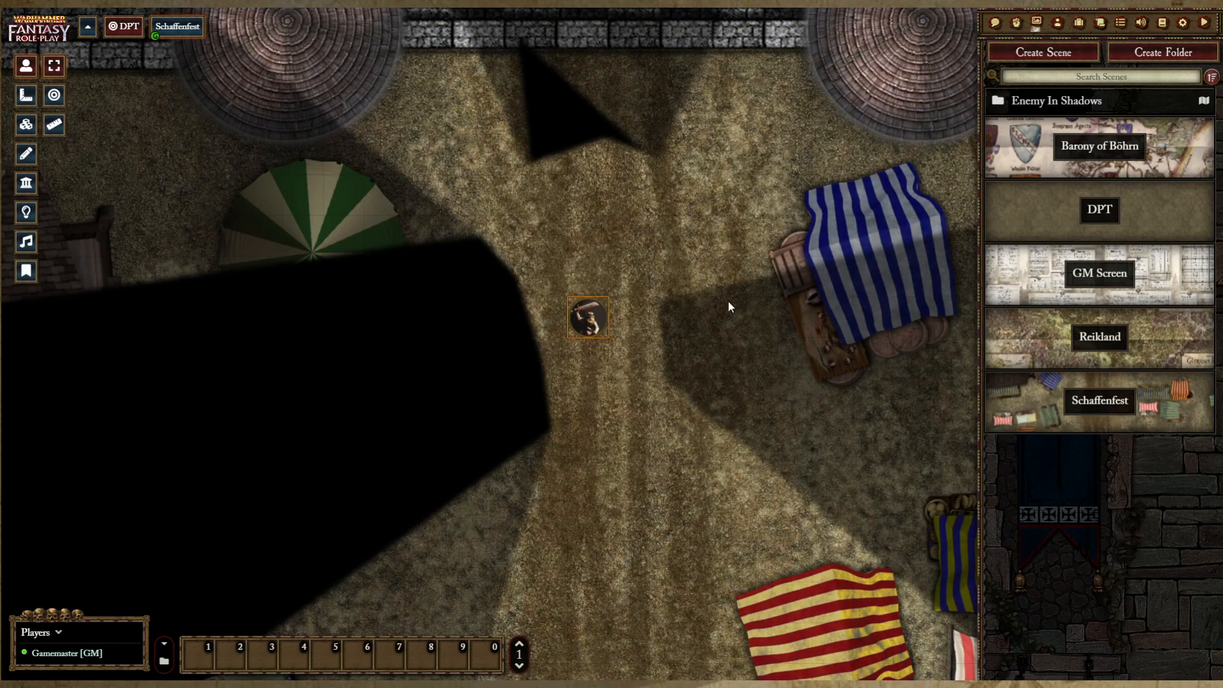
Step: Reset the scene's fog of war exploration for all players
{"action": "left_click", "coordinate": [25, 212]}
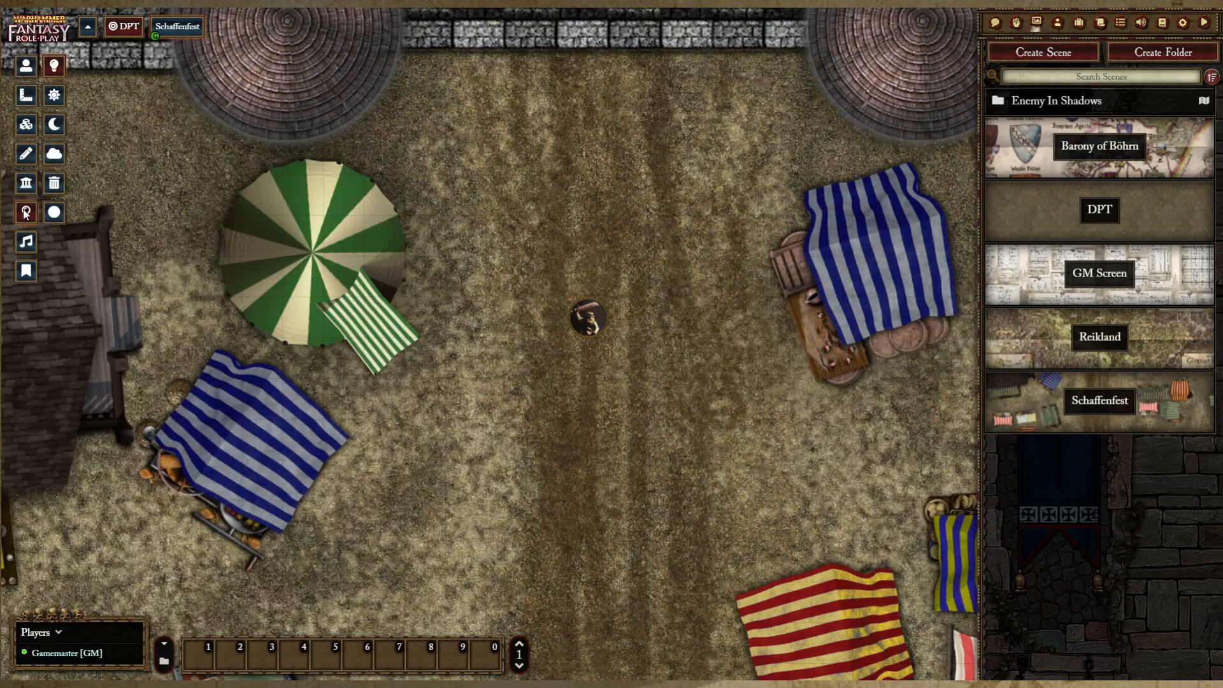
{"action": "left_click", "coordinate": [56, 158]}
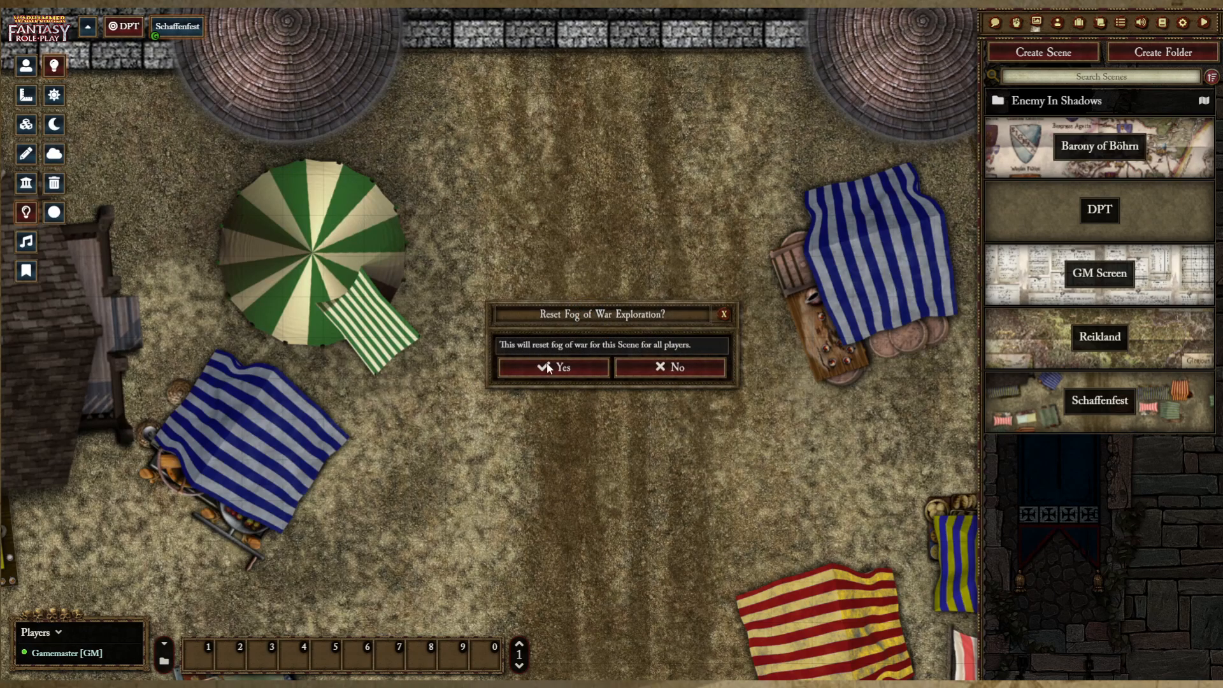
{"action": "left_click", "coordinate": [590, 368]}
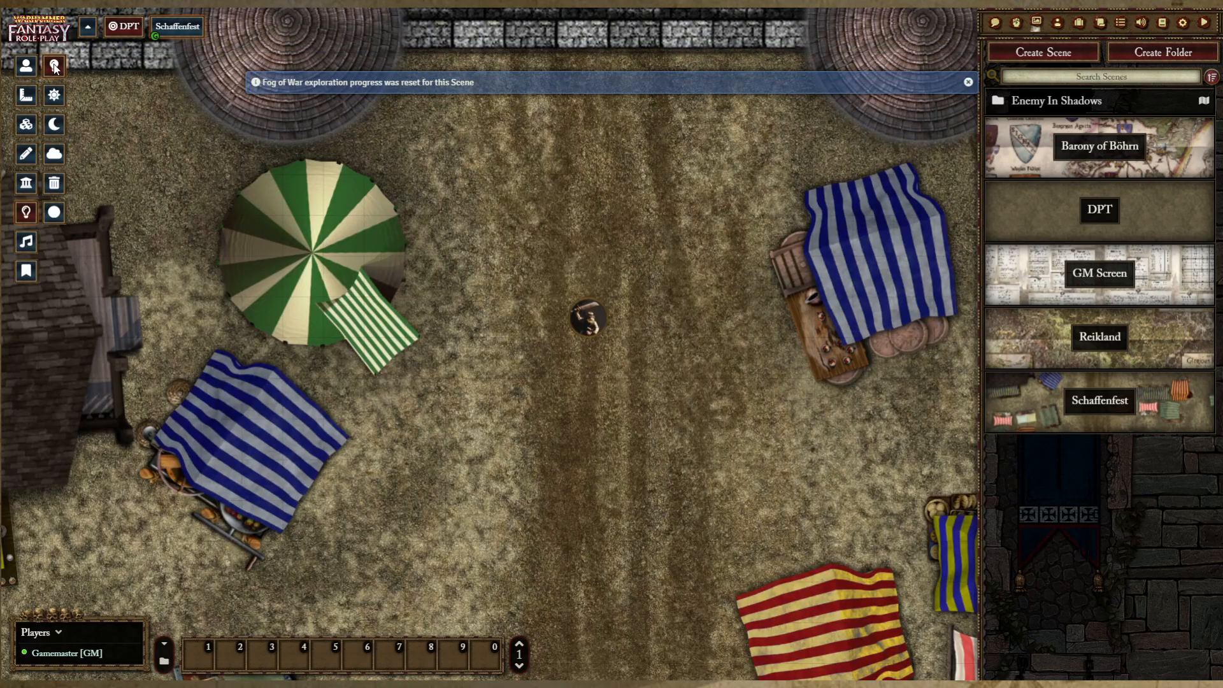
Step: Place a large ambient light on the road southeast of the DPT token, toggle it, and add a smaller light beside the western blue-striped awning
{"action": "left_click_drag", "start_coordinate": [670, 459], "coordinate": [828, 568]}
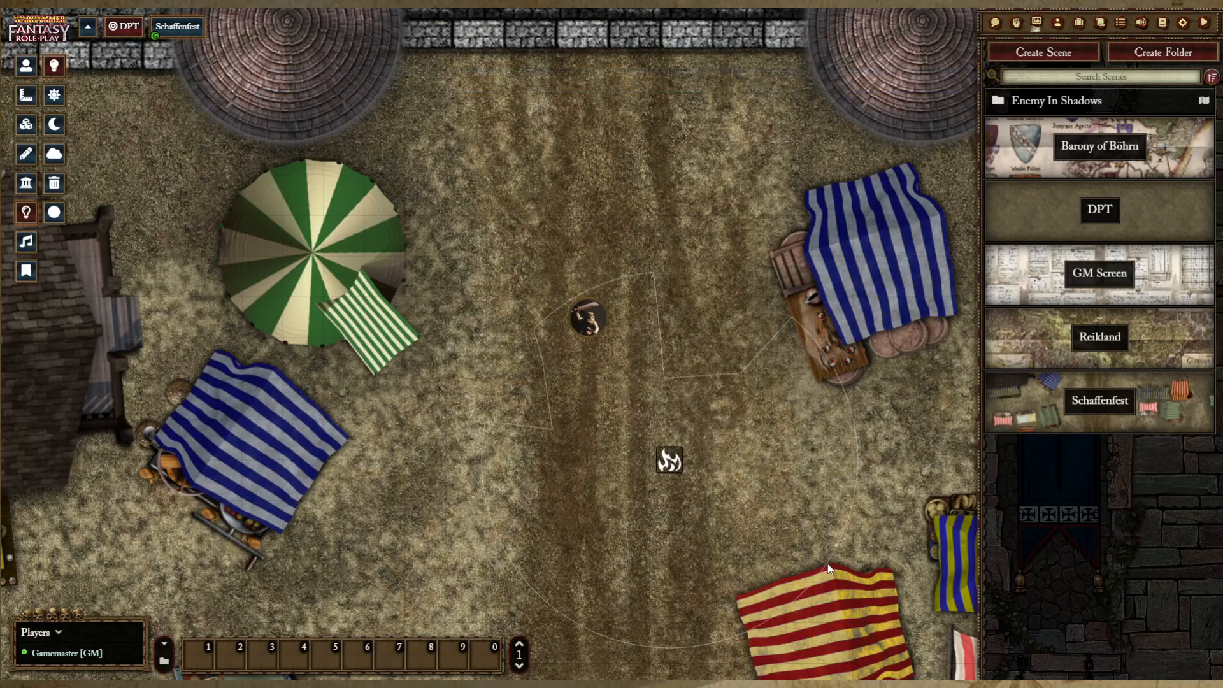
{"action": "right_click", "coordinate": [673, 463]}
{"action": "right_click", "coordinate": [673, 463]}
{"action": "right_click", "coordinate": [672, 463]}
{"action": "right_click", "coordinate": [658, 458]}
{"action": "left_click_drag", "start_coordinate": [323, 497], "coordinate": [428, 573]}
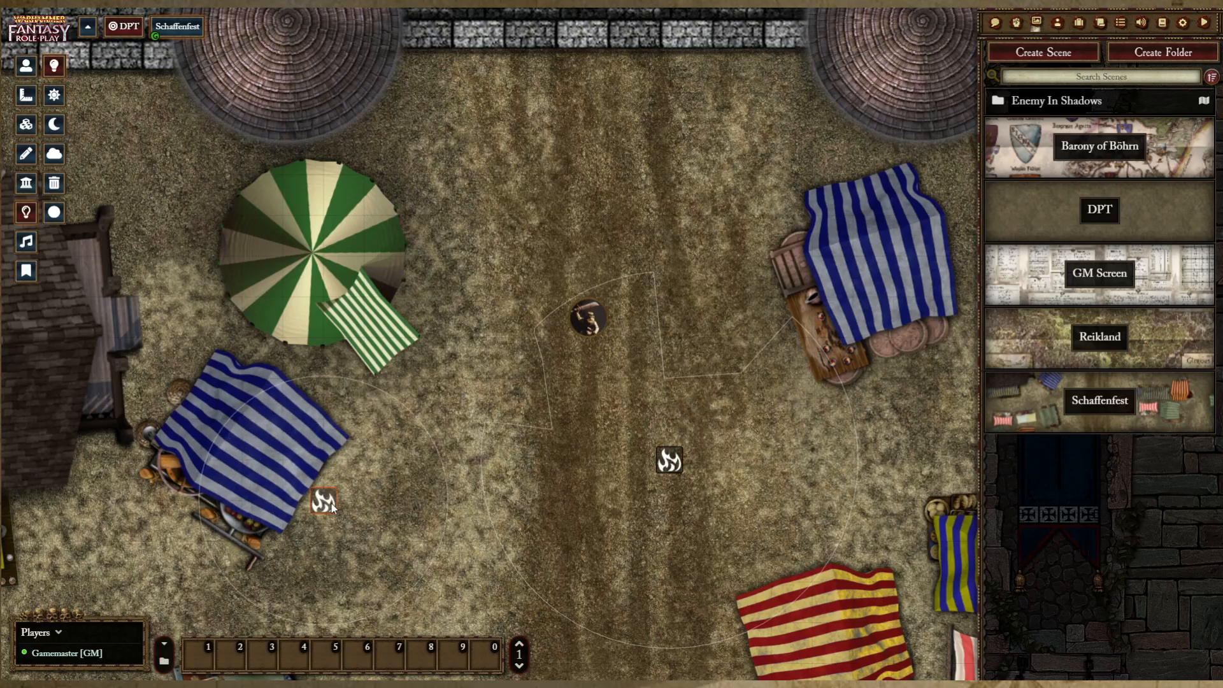
Step: Select the DPT token, move it one square south, and undo the move
{"action": "left_click", "coordinate": [29, 63]}
{"action": "left_click", "coordinate": [593, 325]}
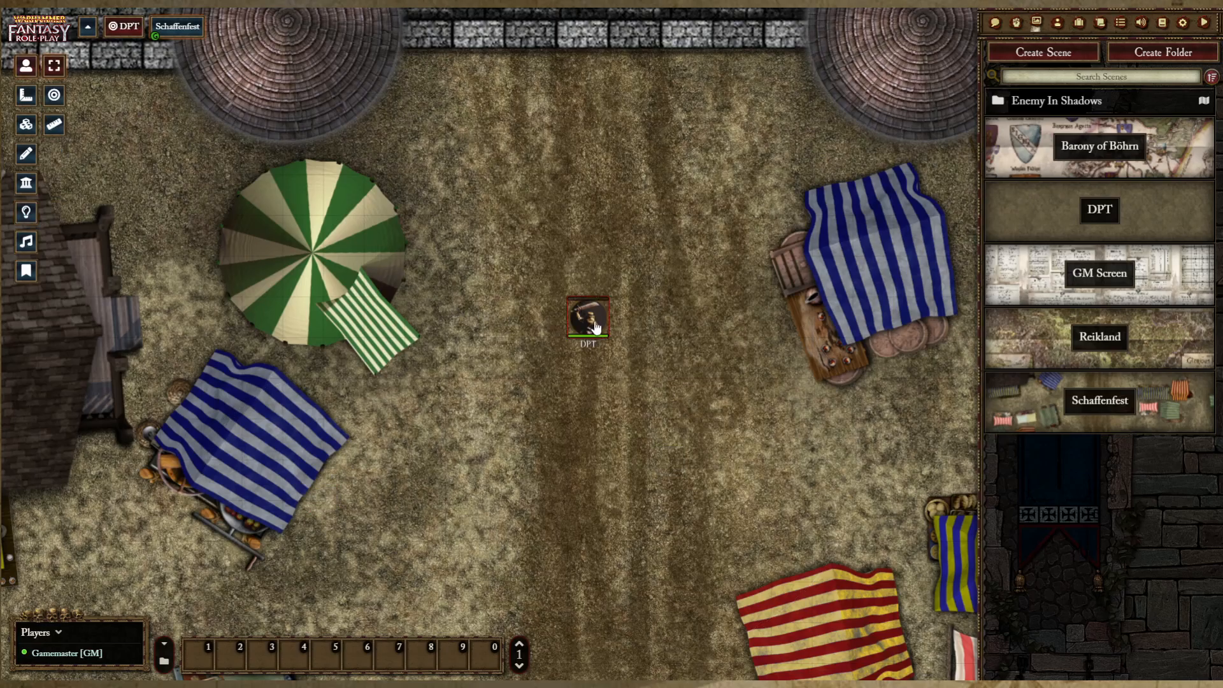
{"action": "left_click_drag", "start_coordinate": [596, 326], "coordinate": [603, 363]}
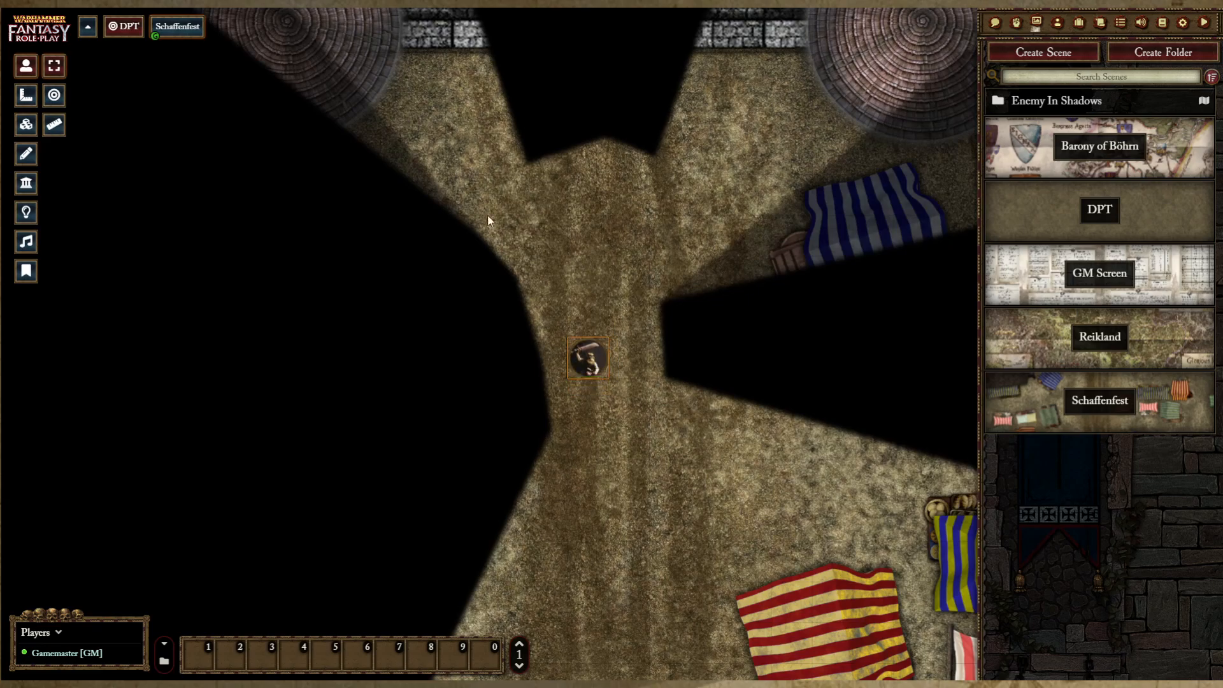
{"action": "key", "text": "ctrl+z"}
Step: Transition the scene to darkness and select the DPT token to check the lighting around it
{"action": "left_click", "coordinate": [26, 213]}
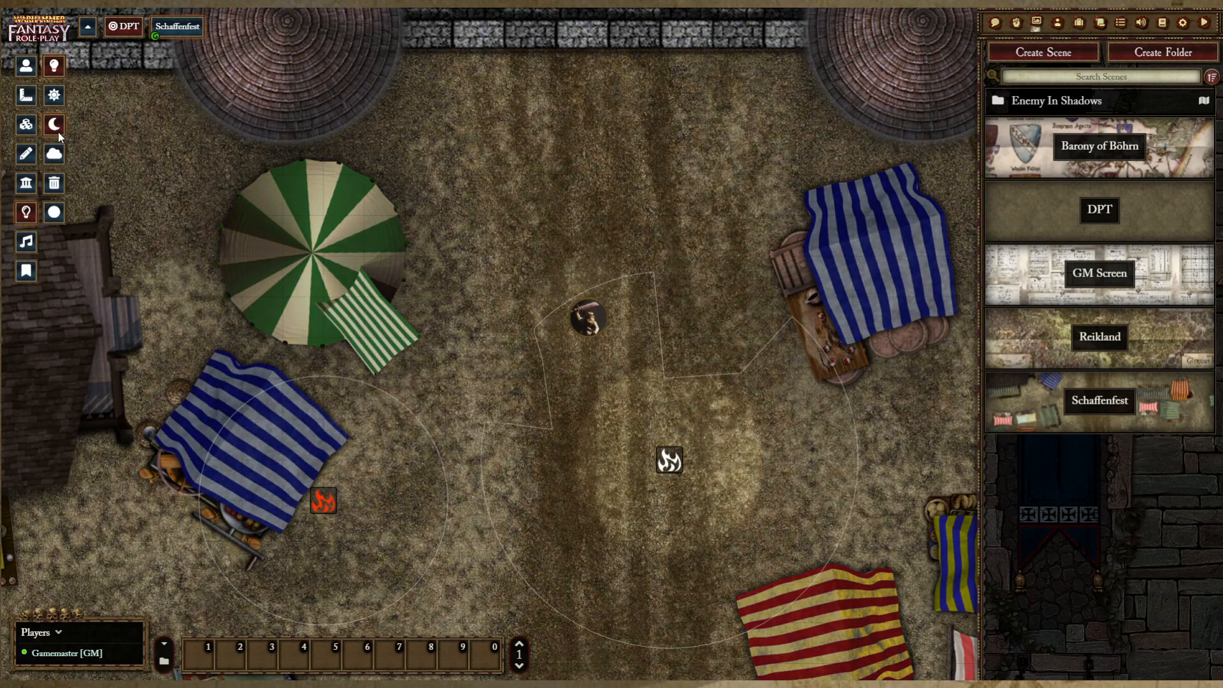
{"action": "left_click", "coordinate": [24, 66]}
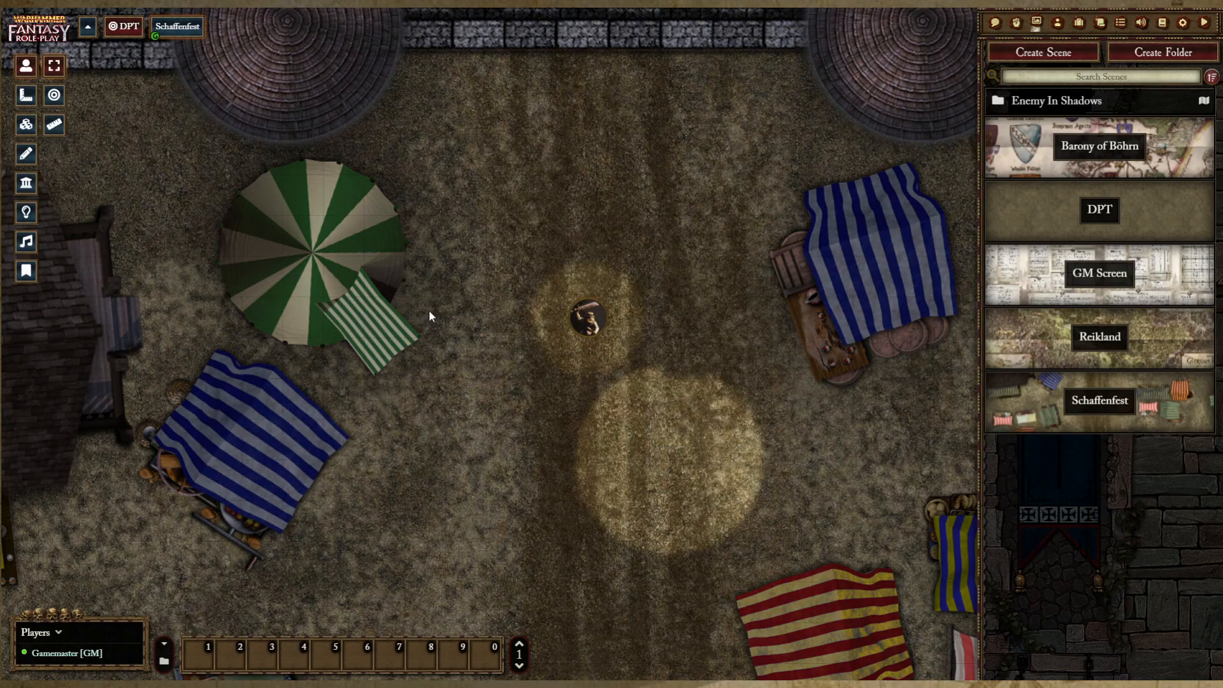
{"action": "left_click", "coordinate": [587, 317]}
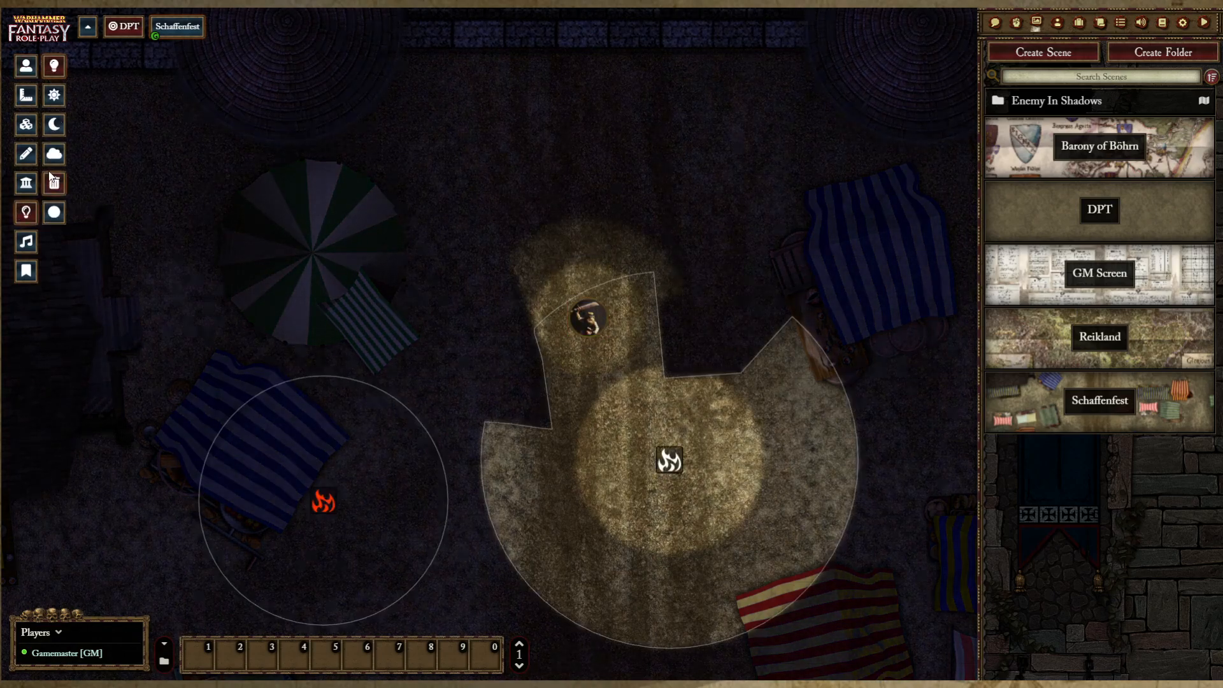
Step: Reset the fog of war exploration in the darkened scene and return to controlling tokens
{"action": "left_click", "coordinate": [24, 213]}
{"action": "left_click", "coordinate": [565, 368]}
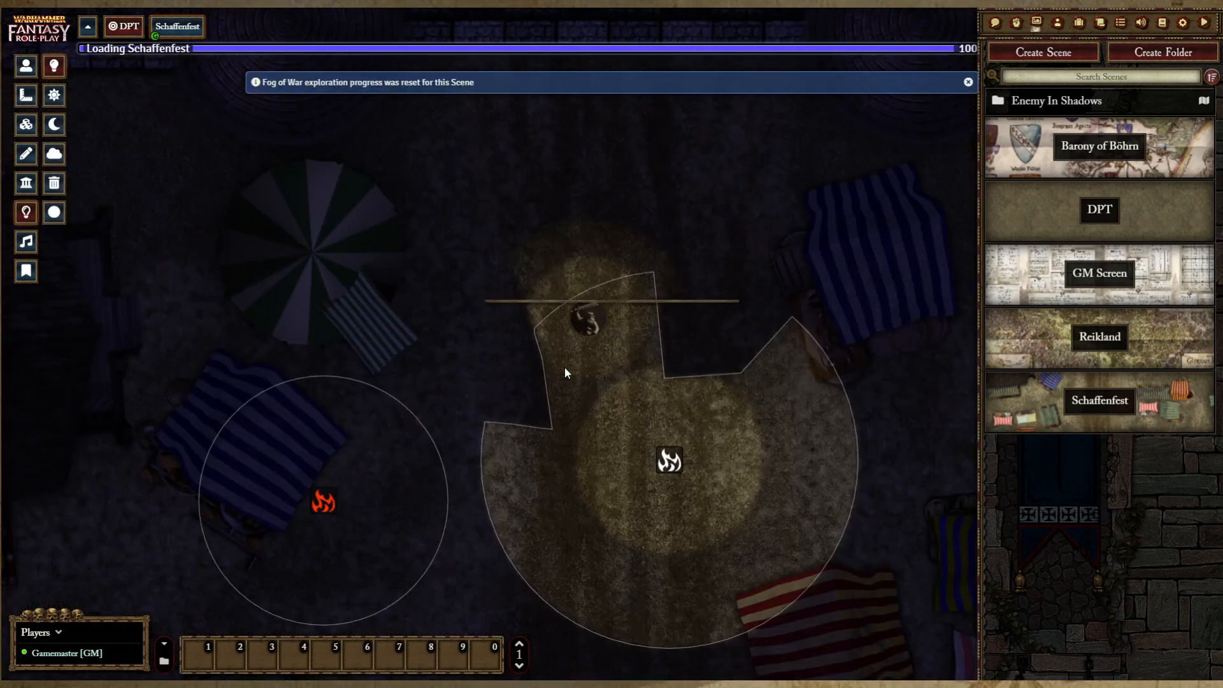
{"action": "left_click", "coordinate": [24, 66]}
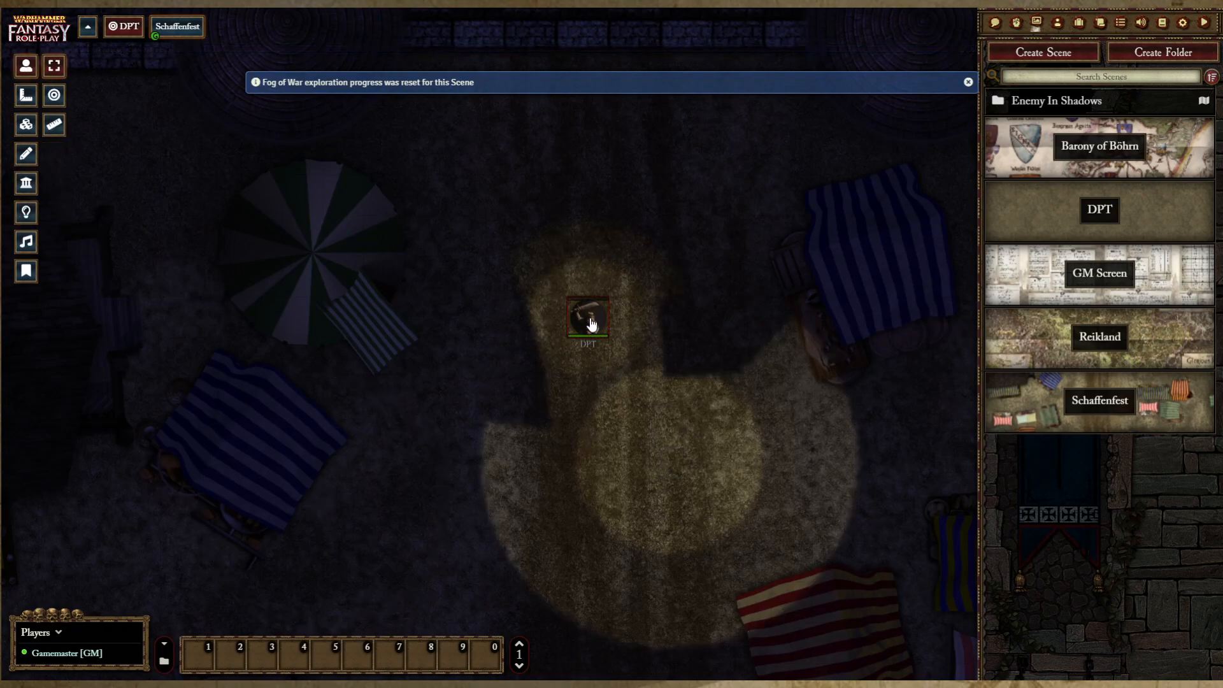
Step: Check the DPT token's vision in the darkness and enable the ambient light beside the western blue-striped awning
{"action": "left_click_drag", "start_coordinate": [595, 322], "coordinate": [593, 325]}
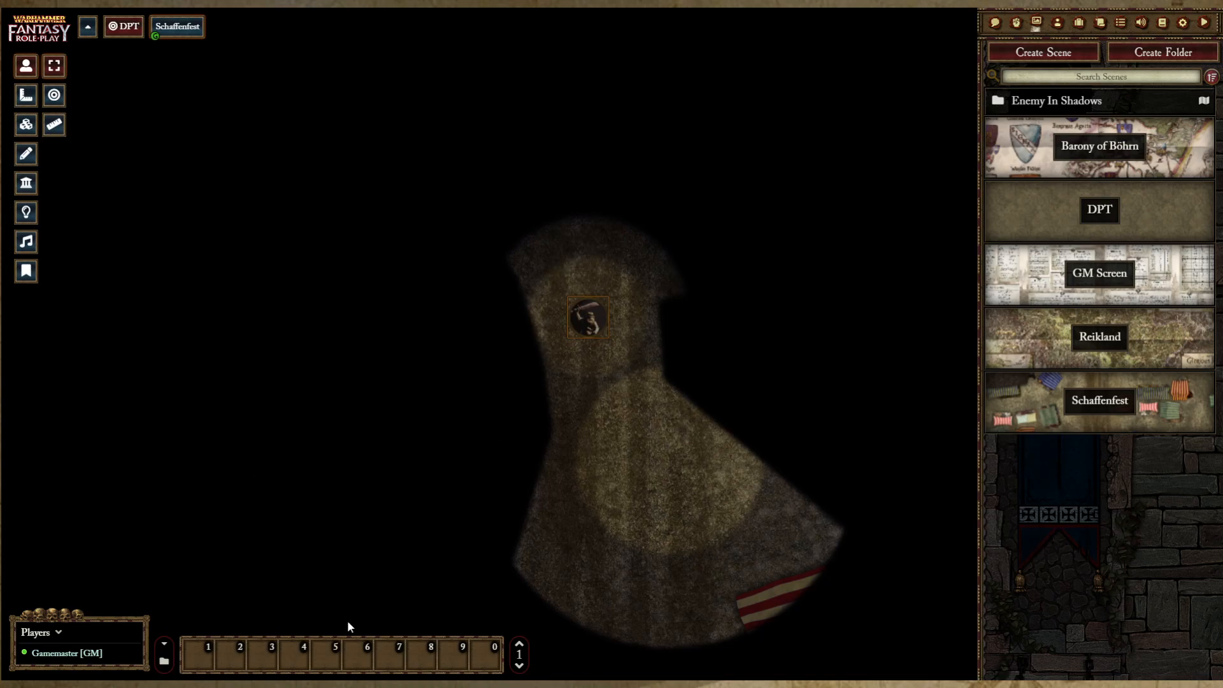
{"action": "left_click", "coordinate": [30, 213]}
{"action": "right_click", "coordinate": [325, 503]}
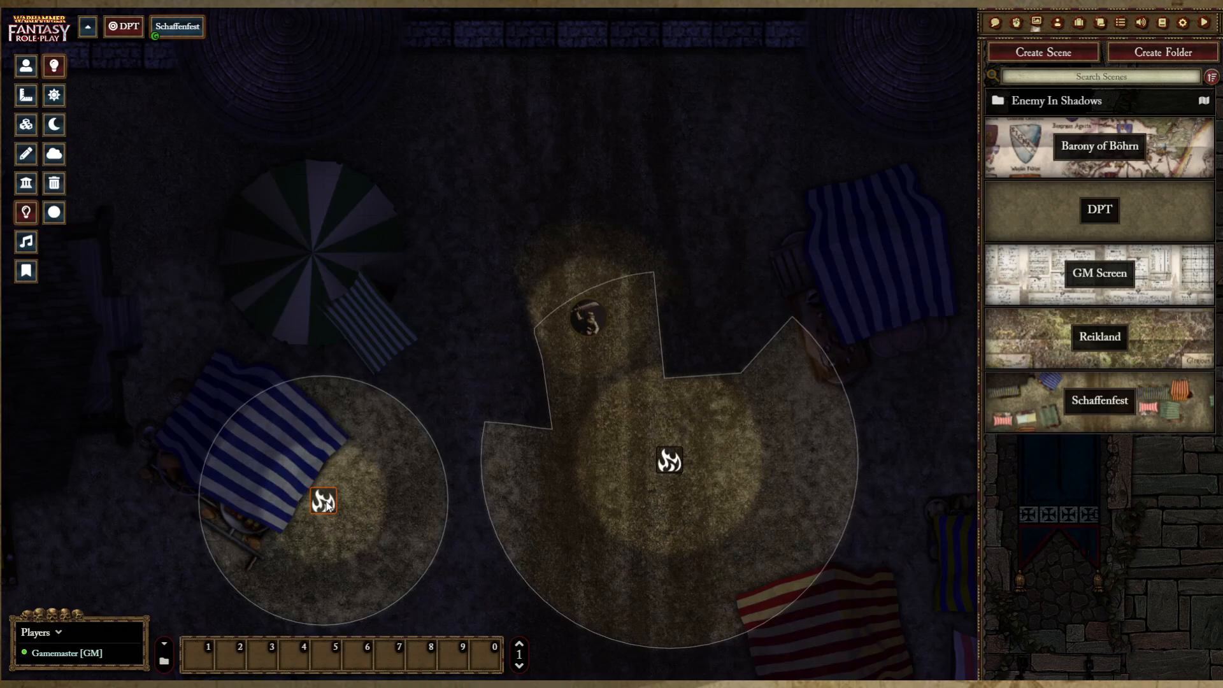
Step: Select the DPT token and move it one square east and two squares south, into the road light
{"action": "left_click", "coordinate": [18, 70]}
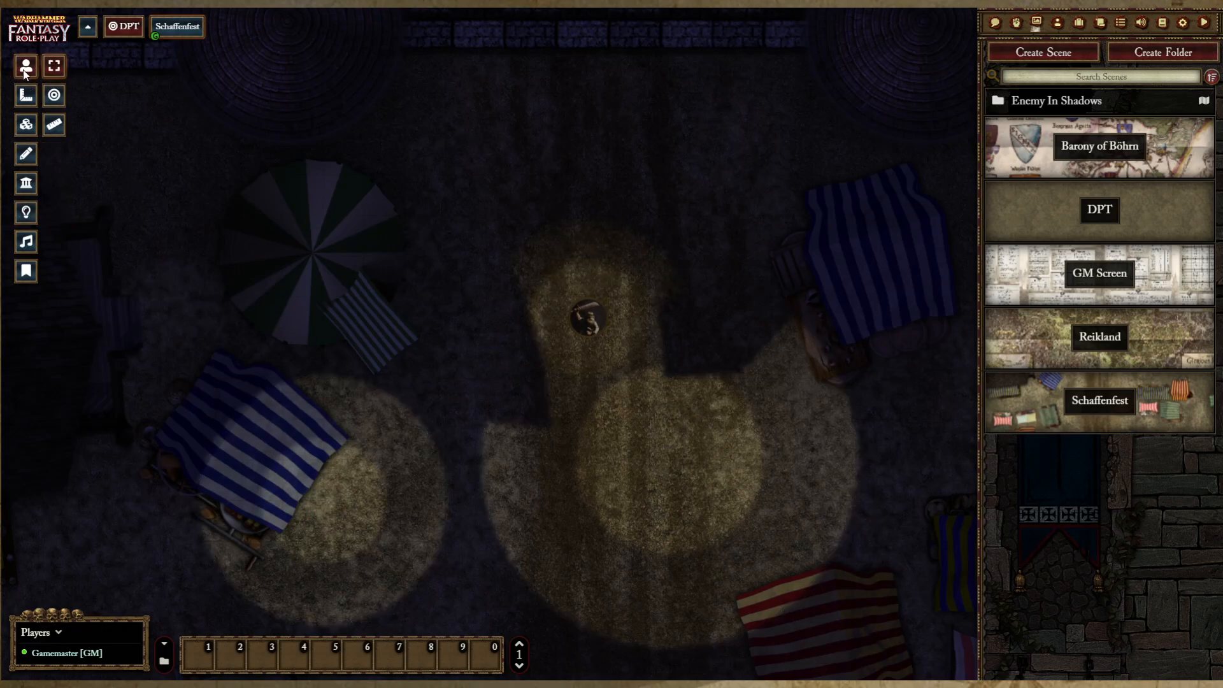
{"action": "left_click", "coordinate": [593, 325]}
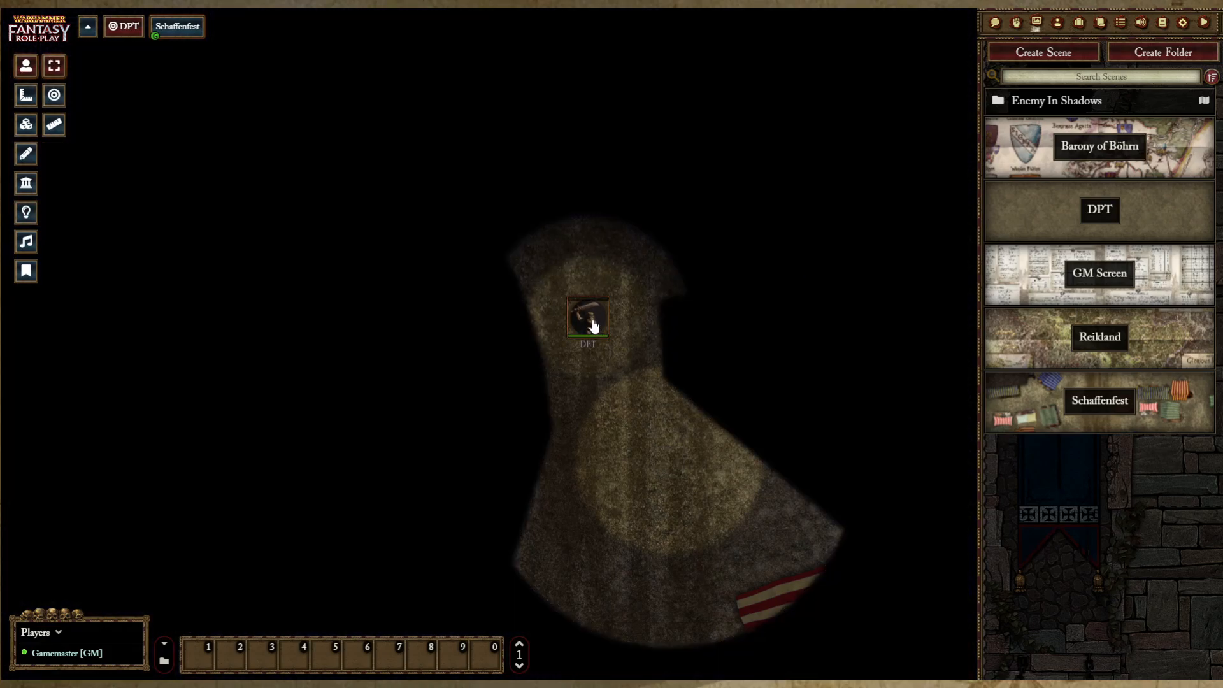
{"action": "left_click_drag", "start_coordinate": [592, 338], "coordinate": [624, 397]}
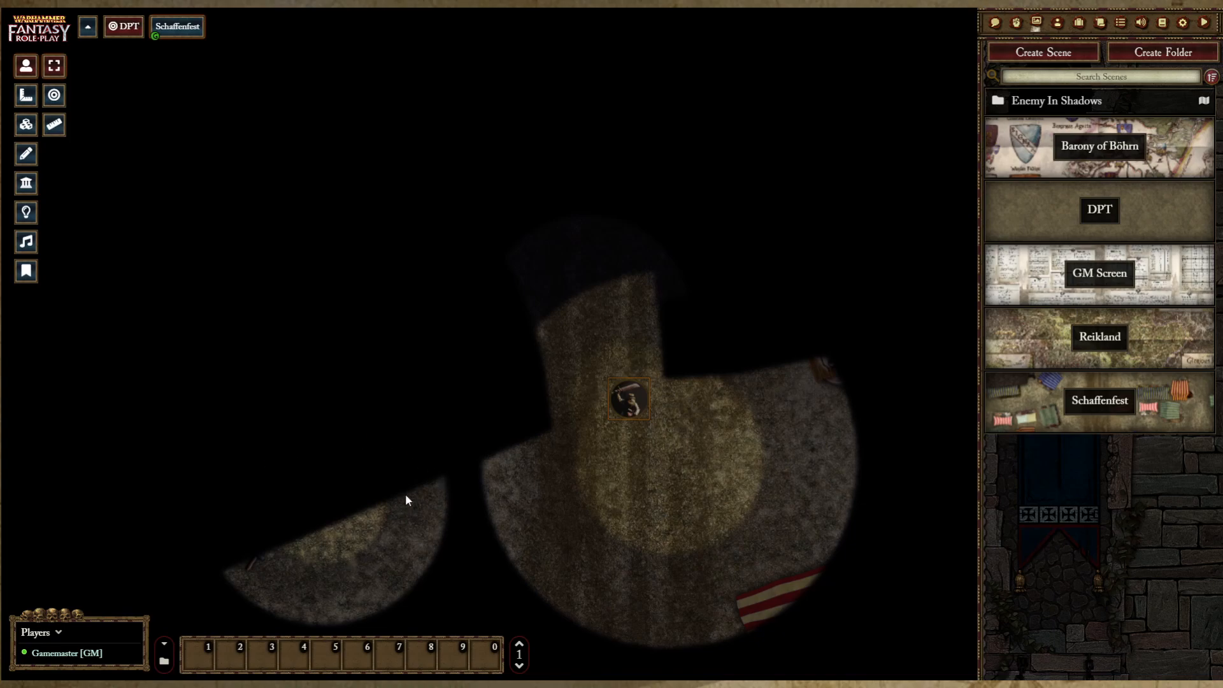
Step: Open the configuration of the western awning's light and set its color to #144d00 with a color intensity of 0.8
{"action": "left_click", "coordinate": [28, 215]}
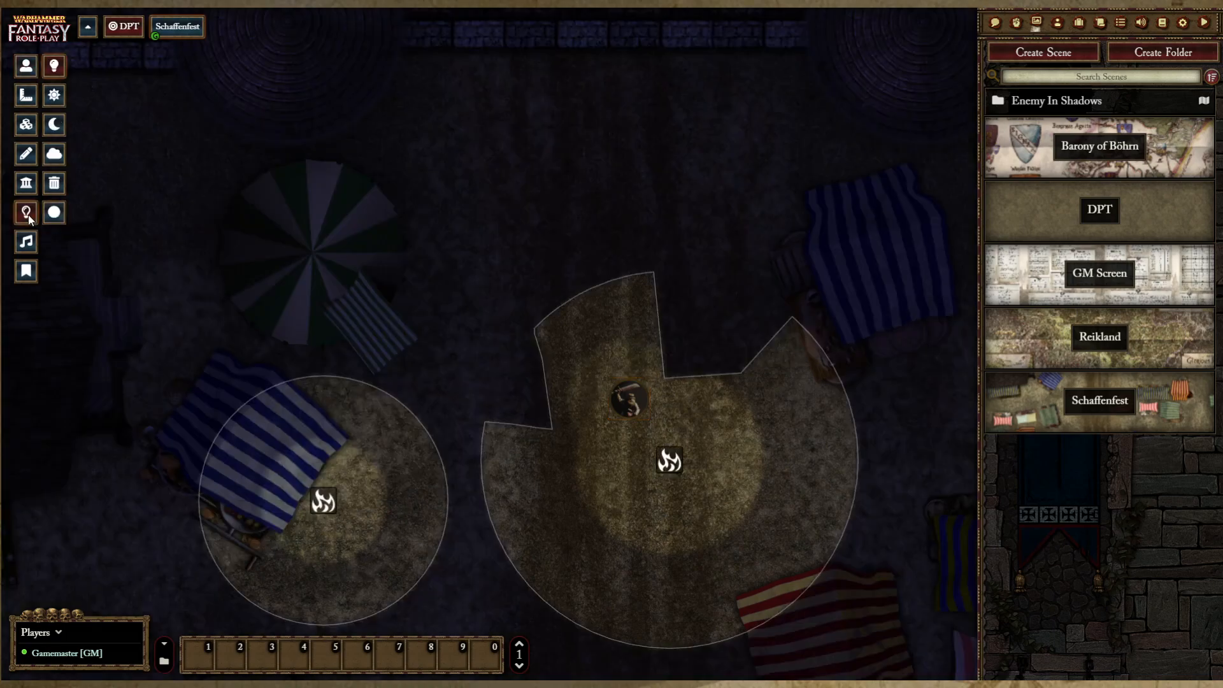
{"action": "double_click", "coordinate": [326, 506]}
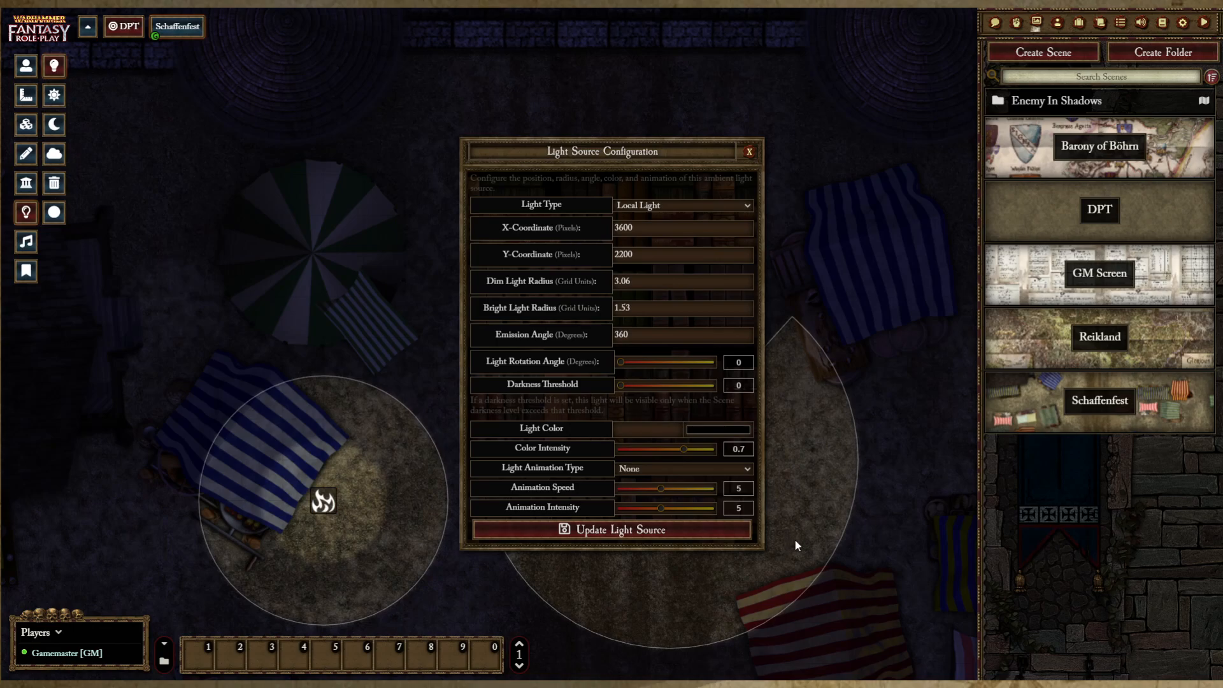
{"action": "left_click_drag", "start_coordinate": [821, 494], "coordinate": [832, 499]}
{"action": "left_click", "coordinate": [650, 426]}
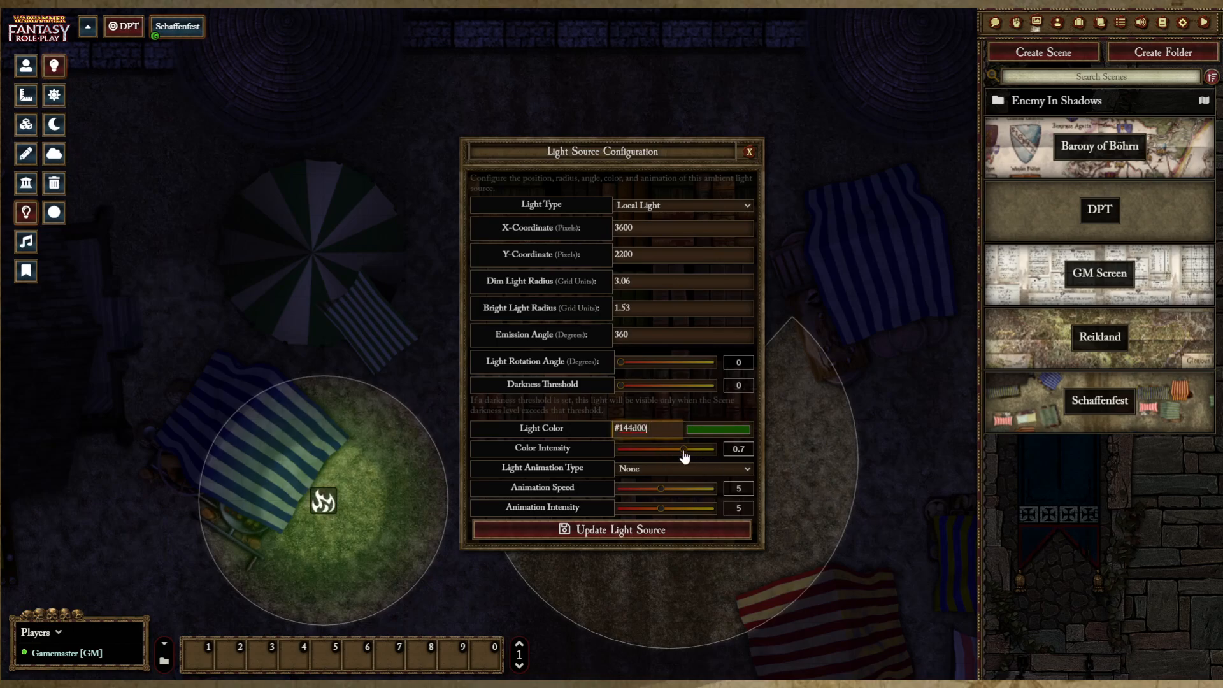
{"action": "mouse_move", "coordinate": [684, 454]}
{"action": "left_mouse_down"}
{"action": "mouse_move", "coordinate": [667, 458]}
{"action": "mouse_move", "coordinate": [721, 454]}
{"action": "mouse_move", "coordinate": [676, 454]}
{"action": "mouse_move", "coordinate": [694, 458]}
{"action": "left_mouse_up"}
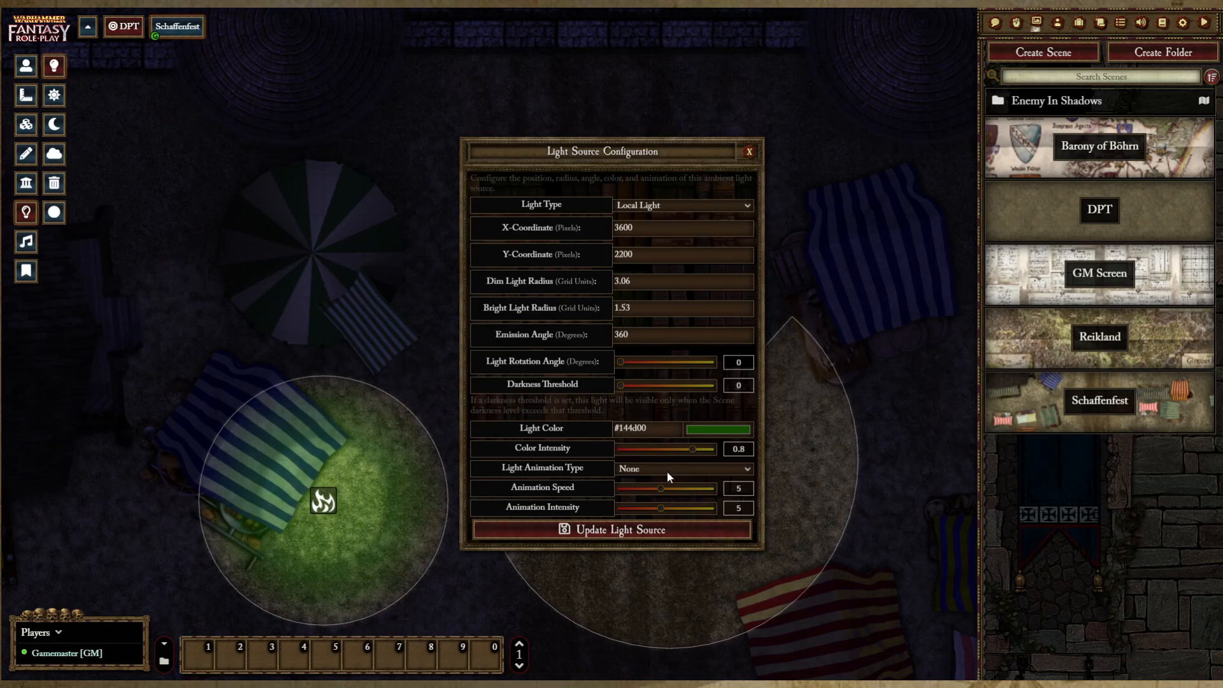
Step: Try the Ghostly Light, Energy Field, Pulsing Wave and Mysterious Emanation animations on the green light
{"action": "left_click", "coordinate": [681, 597]}
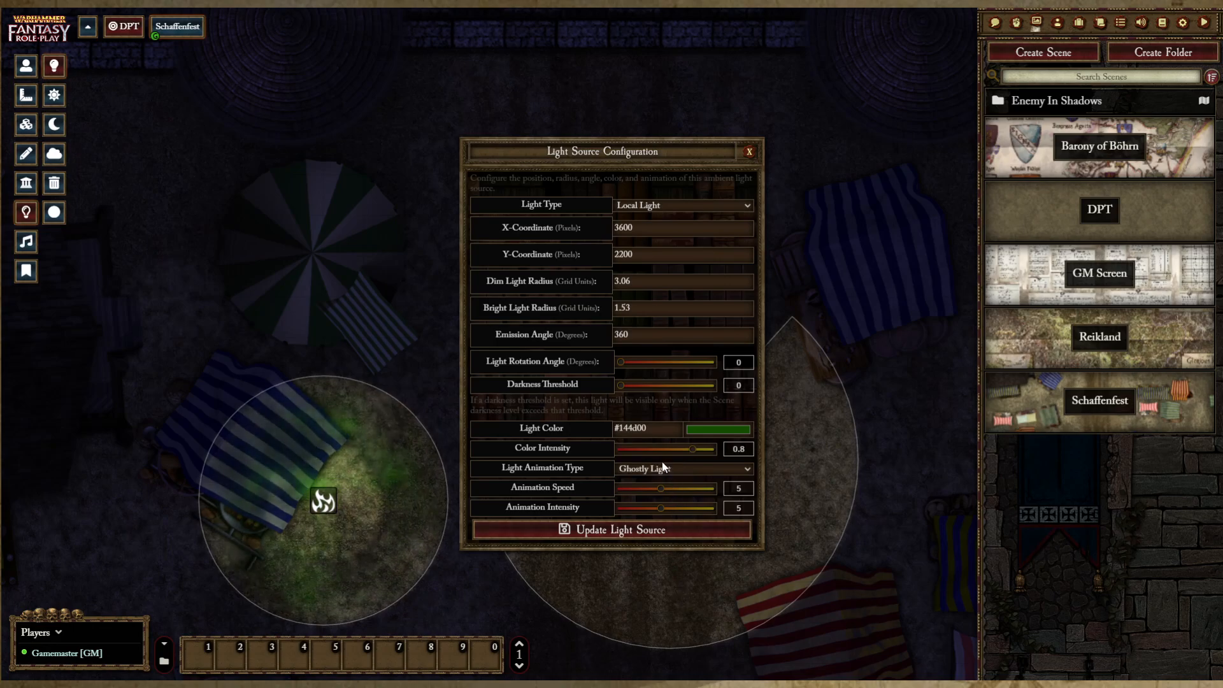
{"action": "left_click", "coordinate": [657, 601]}
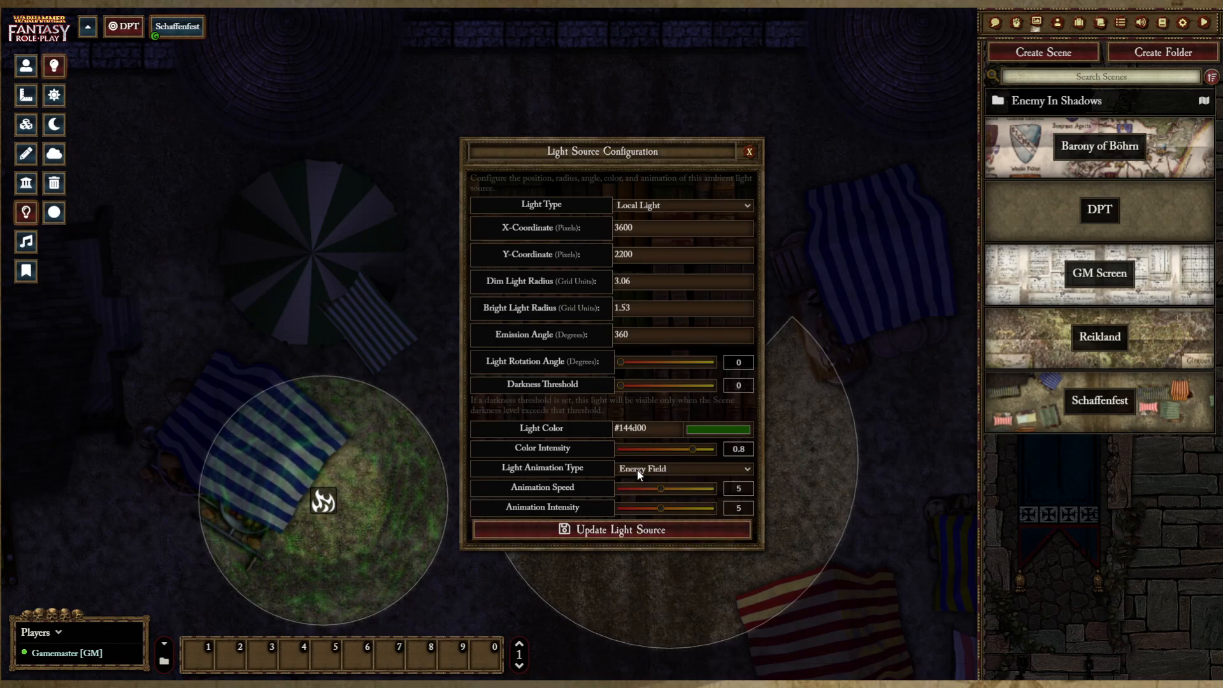
{"action": "left_click", "coordinate": [637, 525]}
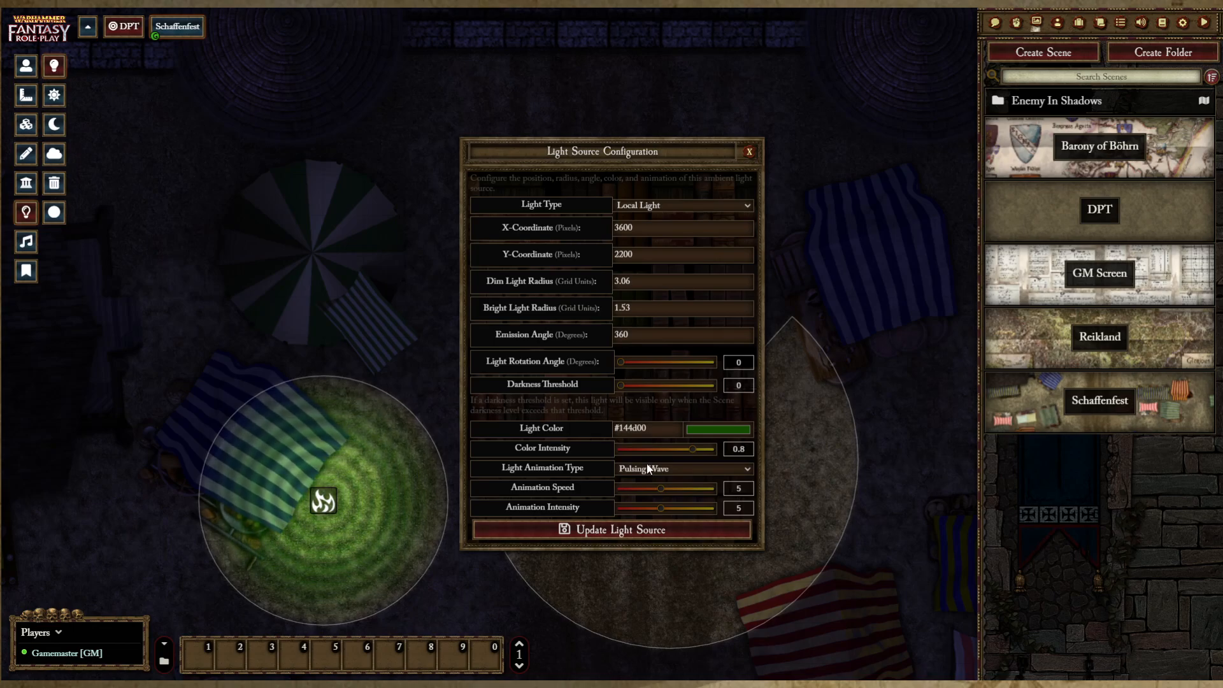
{"action": "left_click", "coordinate": [670, 576]}
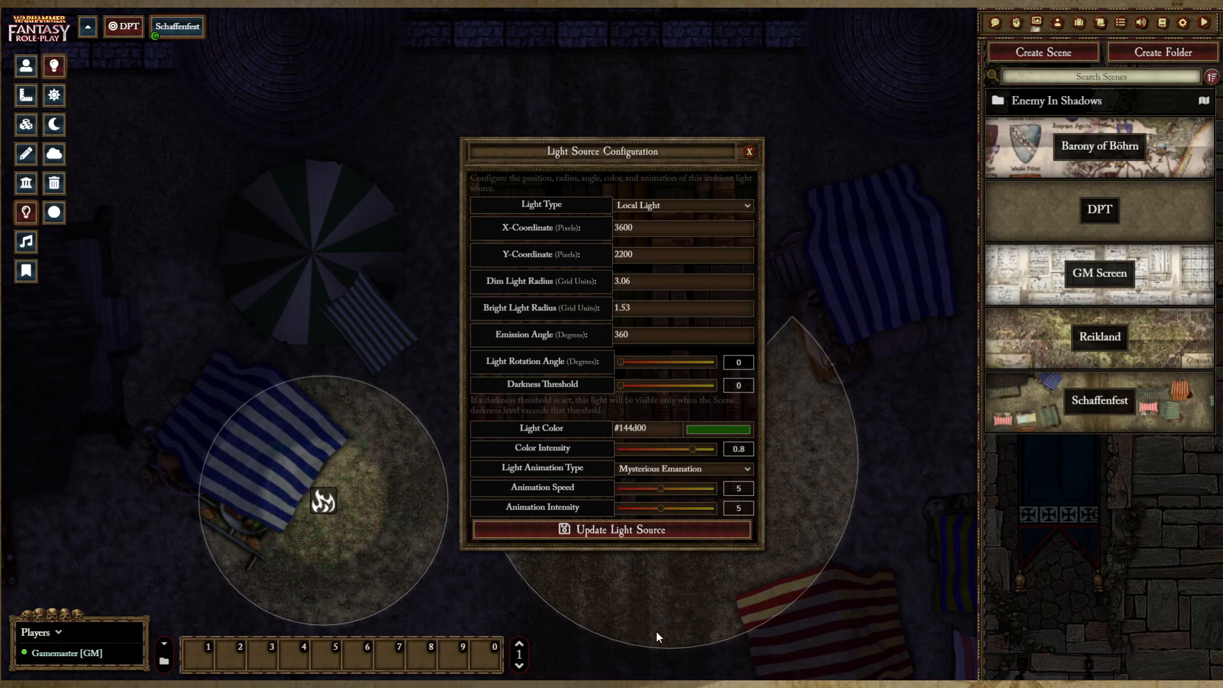
Step: Set the green light's animation to Ghostly Light with a color intensity of 0.9 and update the light source
{"action": "left_click", "coordinate": [652, 595]}
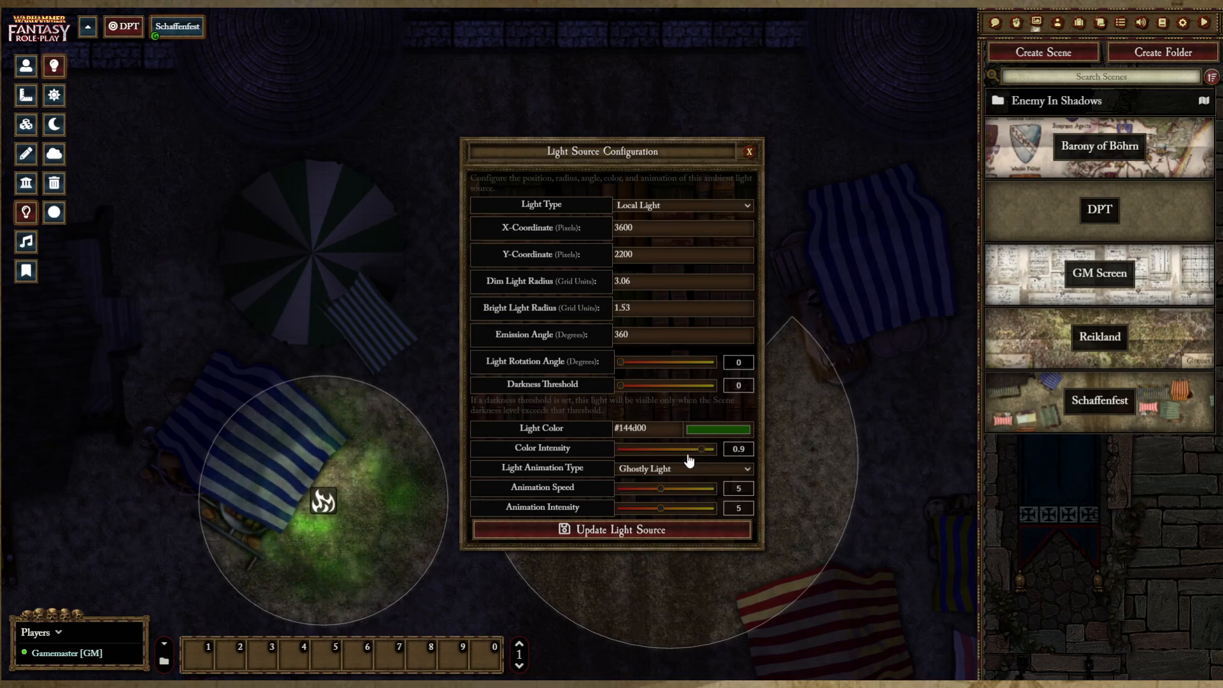
{"action": "left_click", "coordinate": [646, 532]}
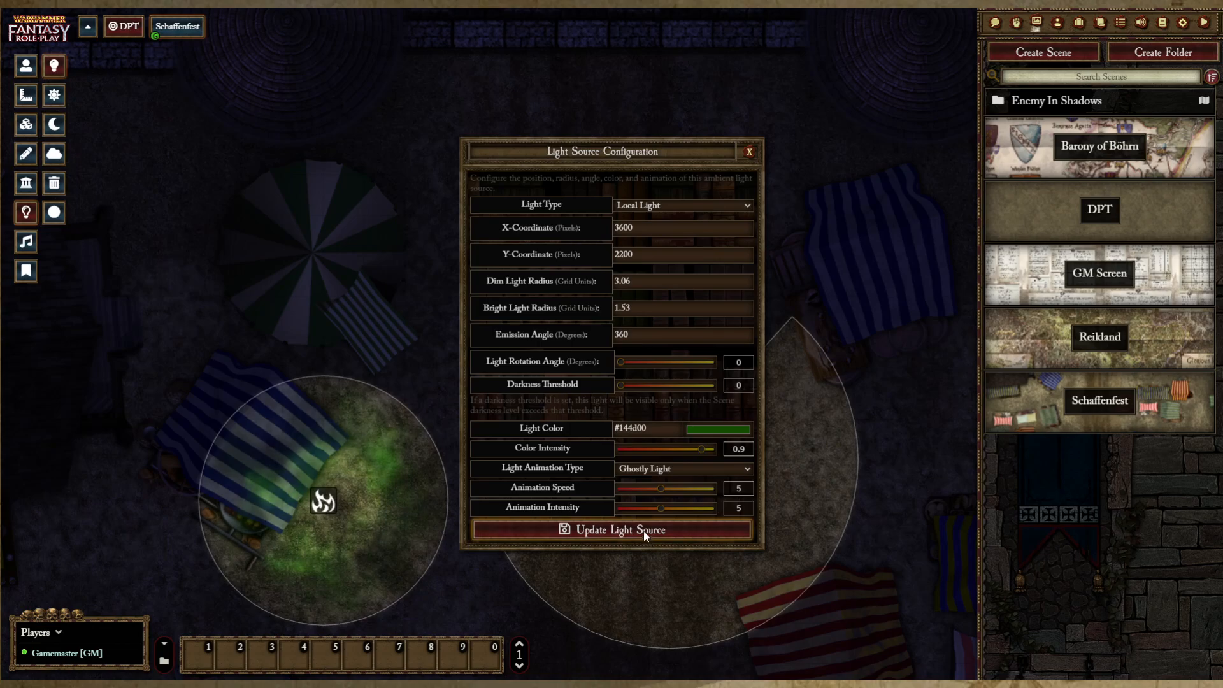
Step: Select the DPT token and move it three squares south through the road light
{"action": "left_click", "coordinate": [25, 66]}
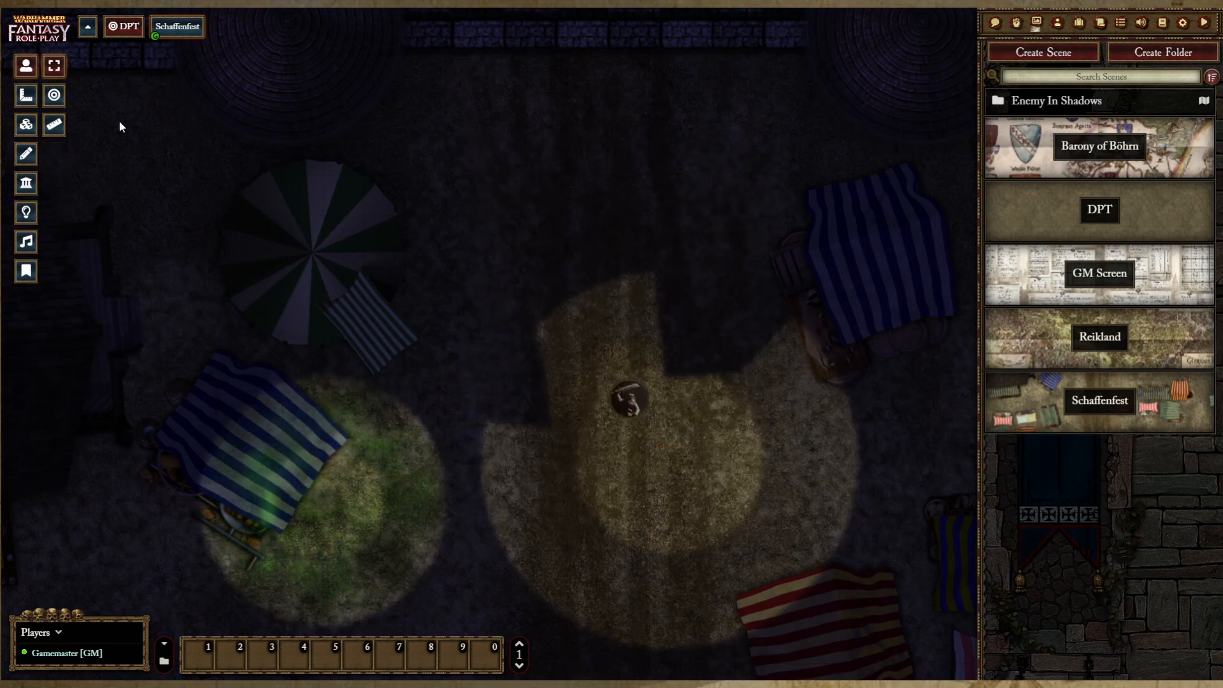
{"action": "left_click", "coordinate": [626, 407]}
{"action": "left_click_drag", "start_coordinate": [632, 418], "coordinate": [632, 446]}
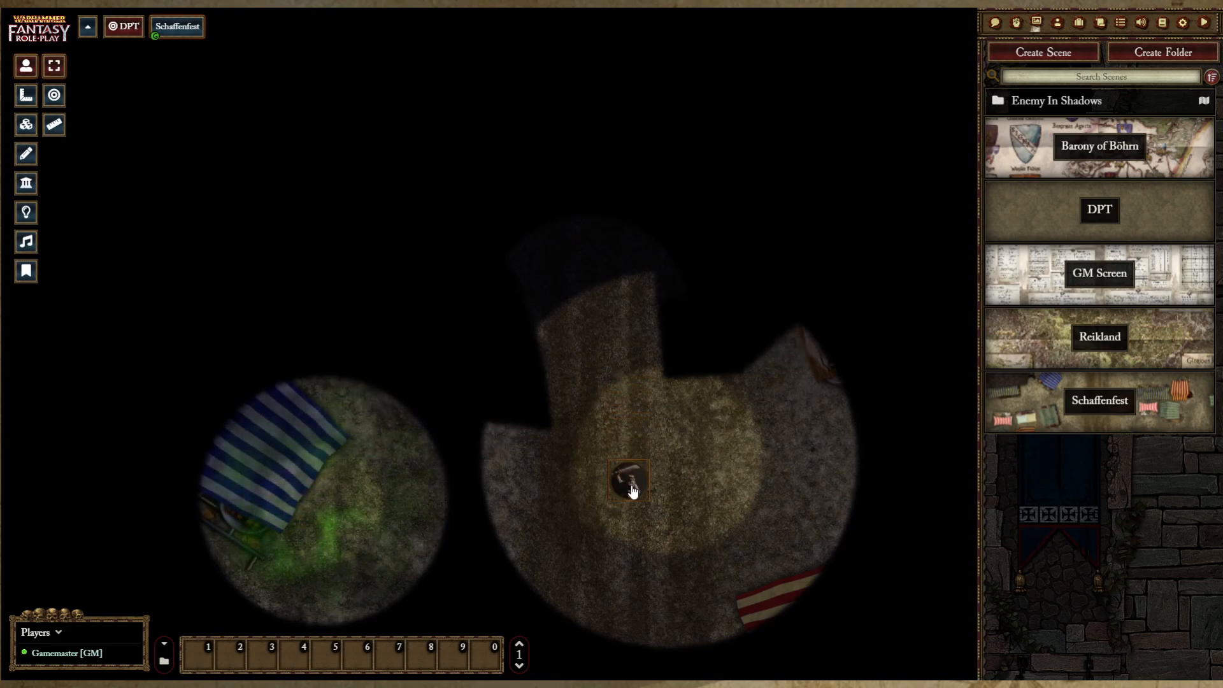
{"action": "double_click", "coordinate": [628, 486]}
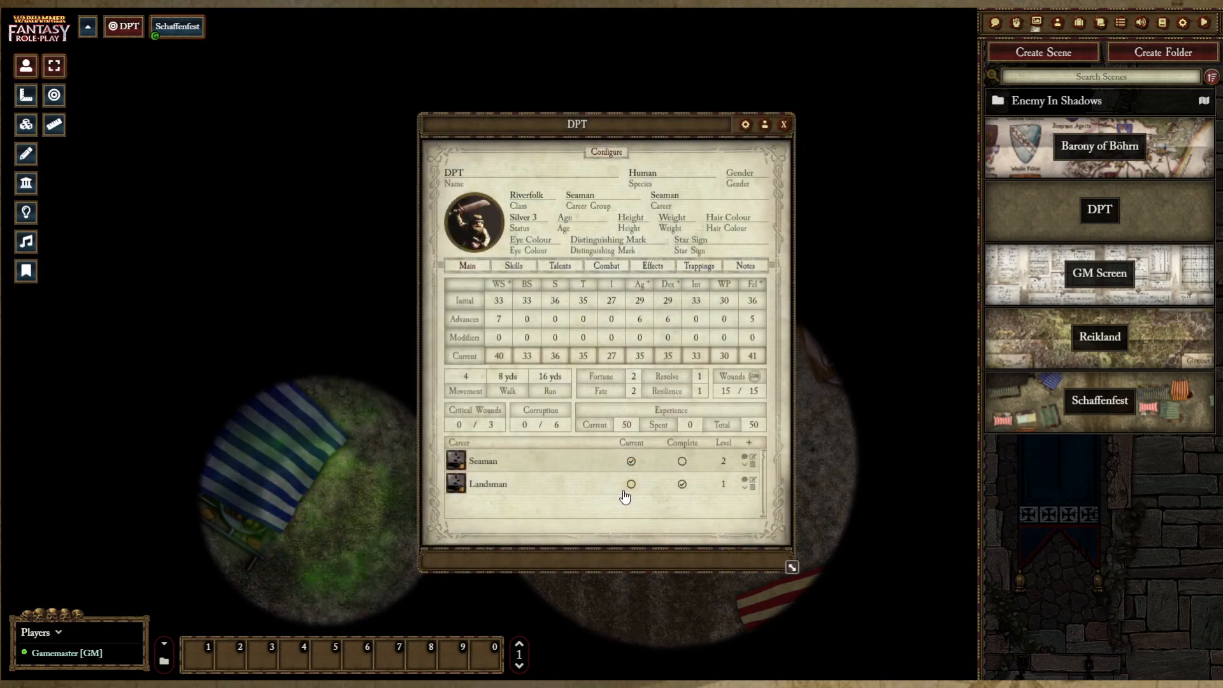
{"action": "left_click", "coordinate": [783, 124]}
{"action": "left_click_drag", "start_coordinate": [637, 473], "coordinate": [625, 507]}
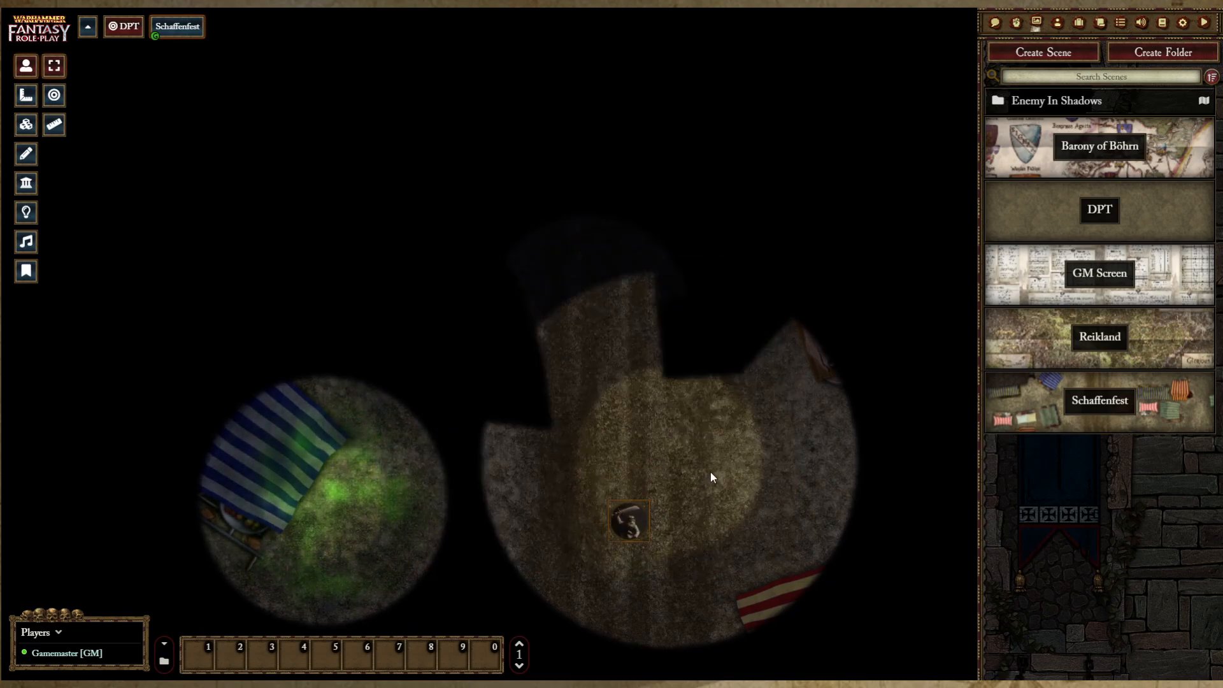
Step: Walk the DPT token west to the edge of the green light and back east onto the road to test its vision
{"action": "key", "text": "Left"}
{"action": "key", "text": "Left"}
{"action": "key", "text": "Left"}
{"action": "key", "text": "Left"}
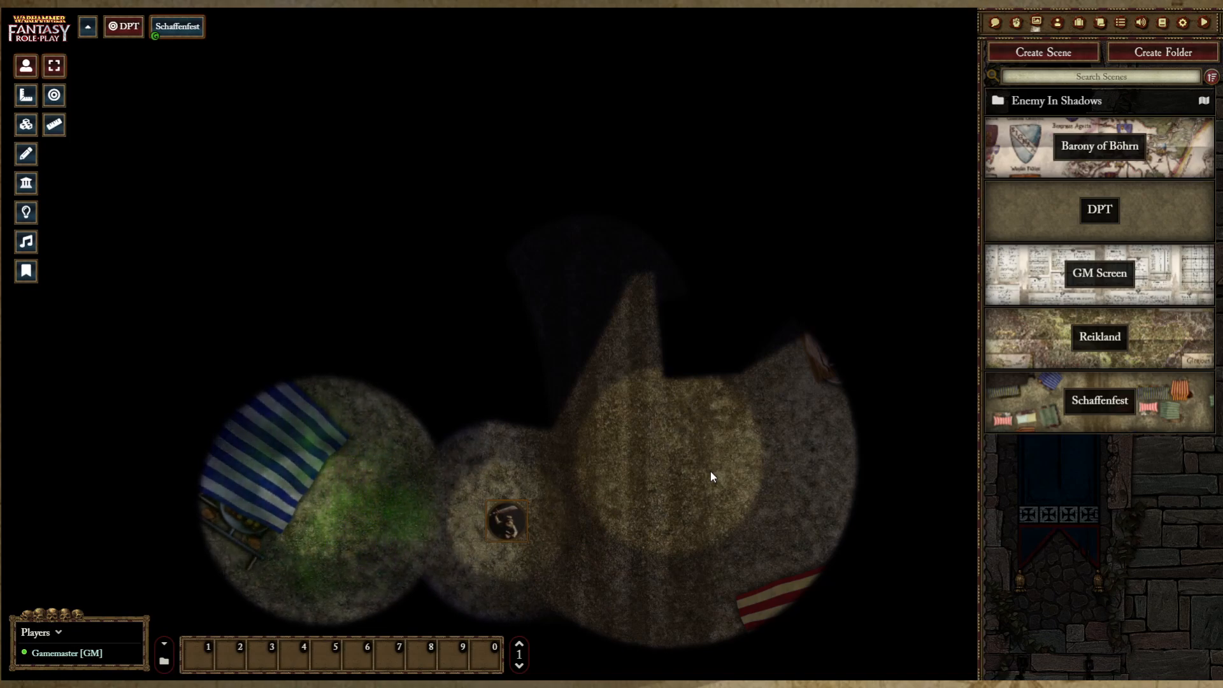
{"action": "key", "text": "Up"}
{"action": "key", "text": "Up"}
{"action": "key", "text": "Down"}
{"action": "key", "text": "Down"}
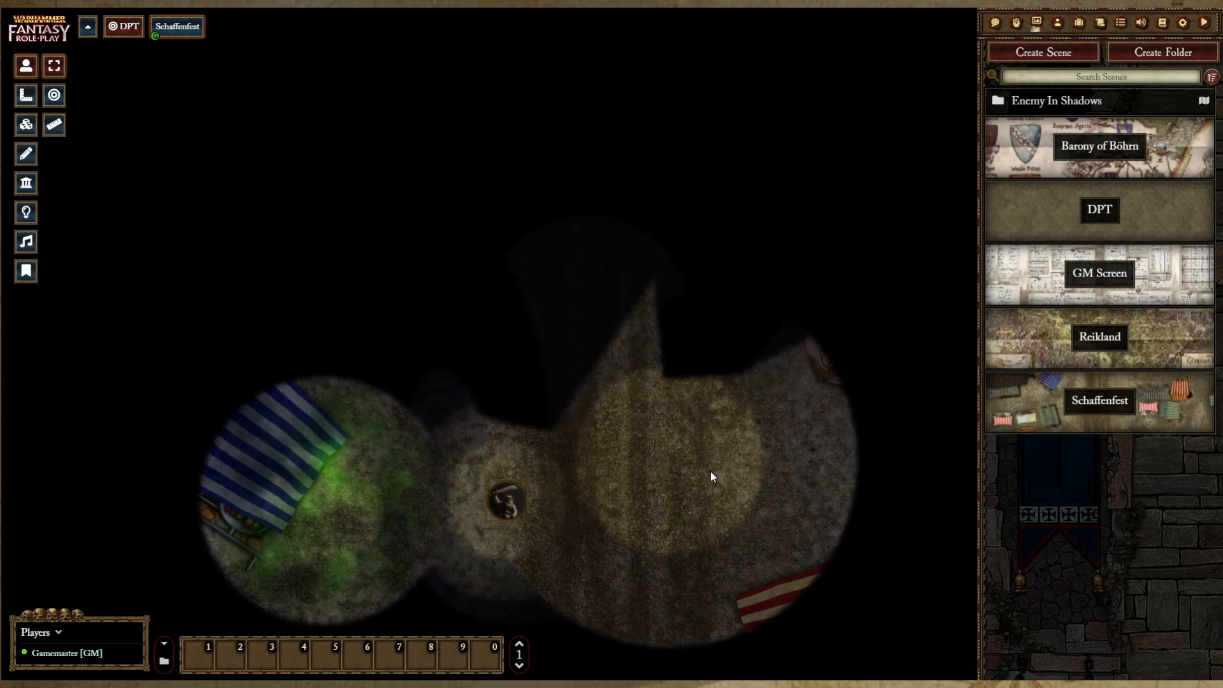
{"action": "key", "text": "Left"}
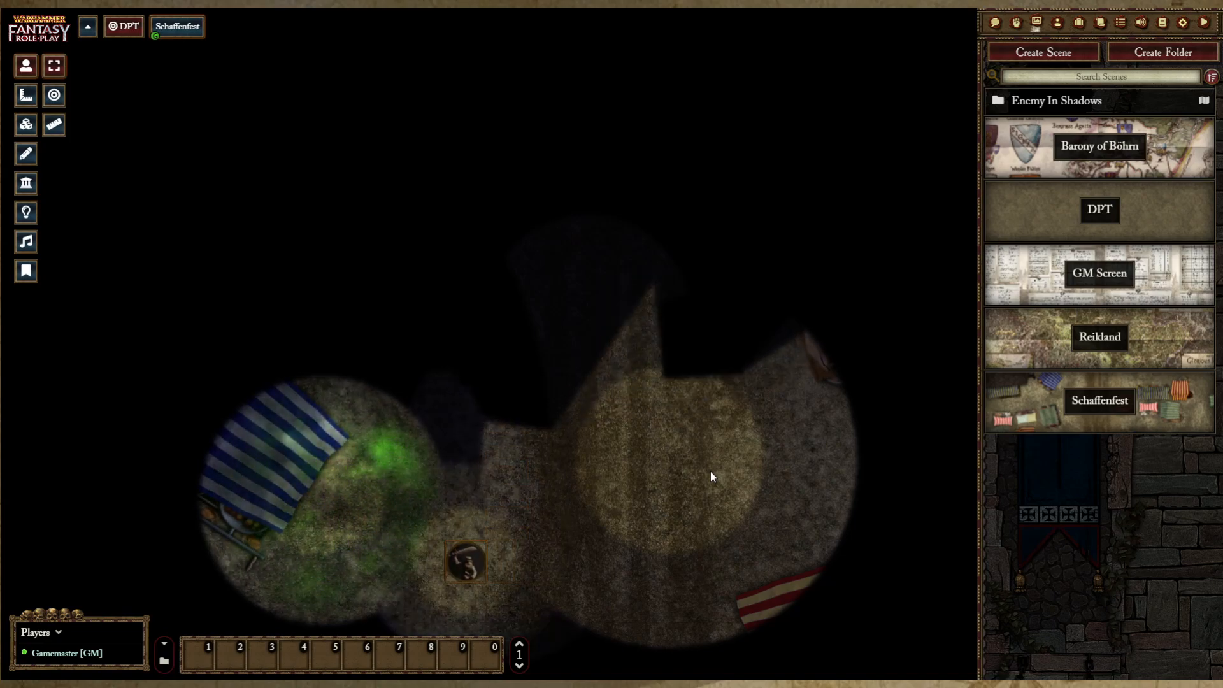
{"action": "key", "text": "Right"}
{"action": "key", "text": "Right"}
{"action": "key", "text": "Right"}
{"action": "key", "text": "Up"}
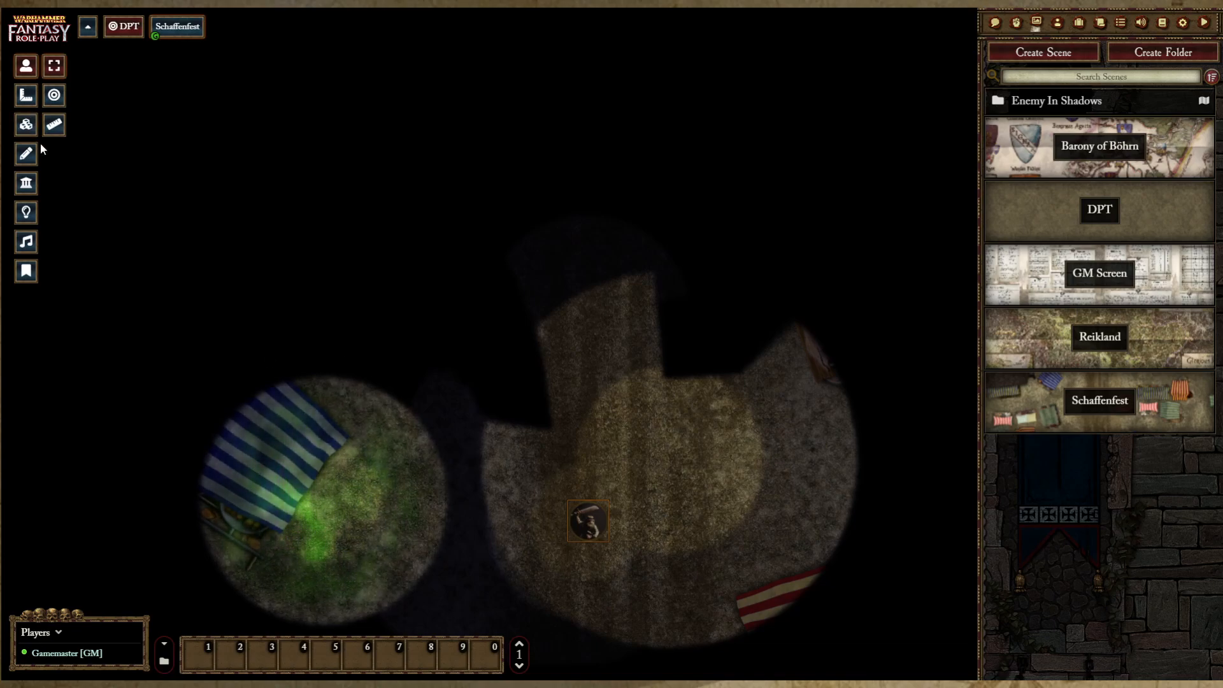
Step: Transition the scene to daylight and return to controlling tokens
{"action": "left_click", "coordinate": [26, 212]}
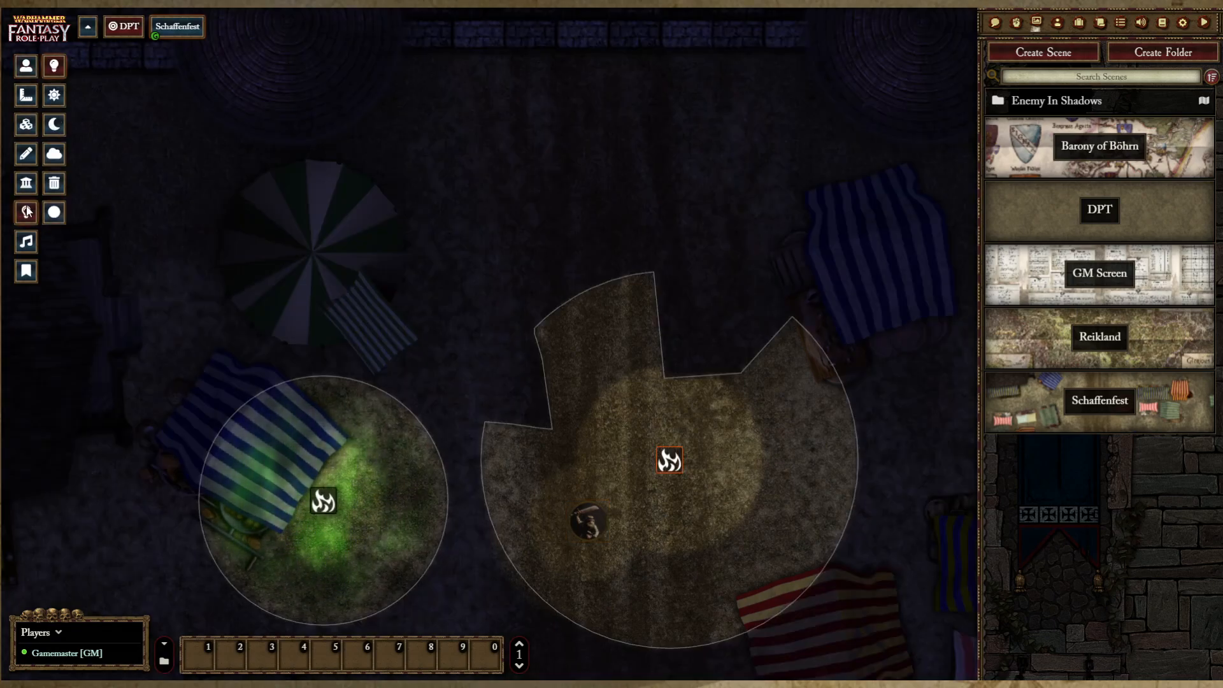
{"action": "left_click", "coordinate": [54, 95]}
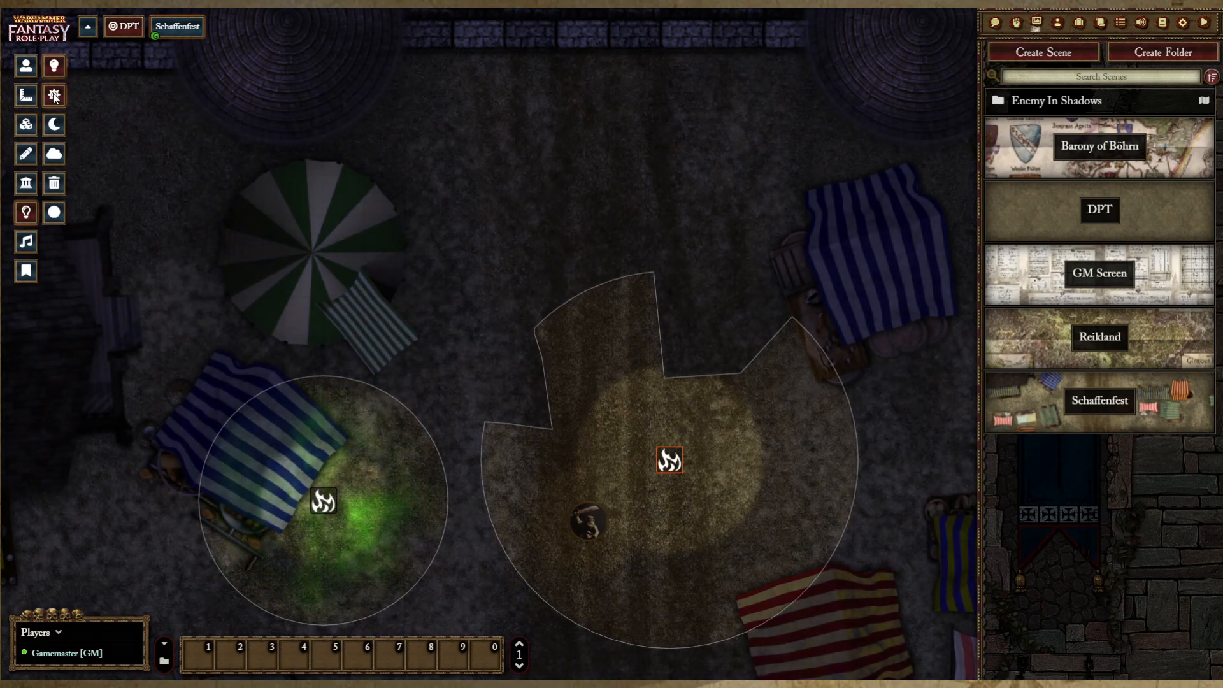
{"action": "left_click", "coordinate": [31, 65]}
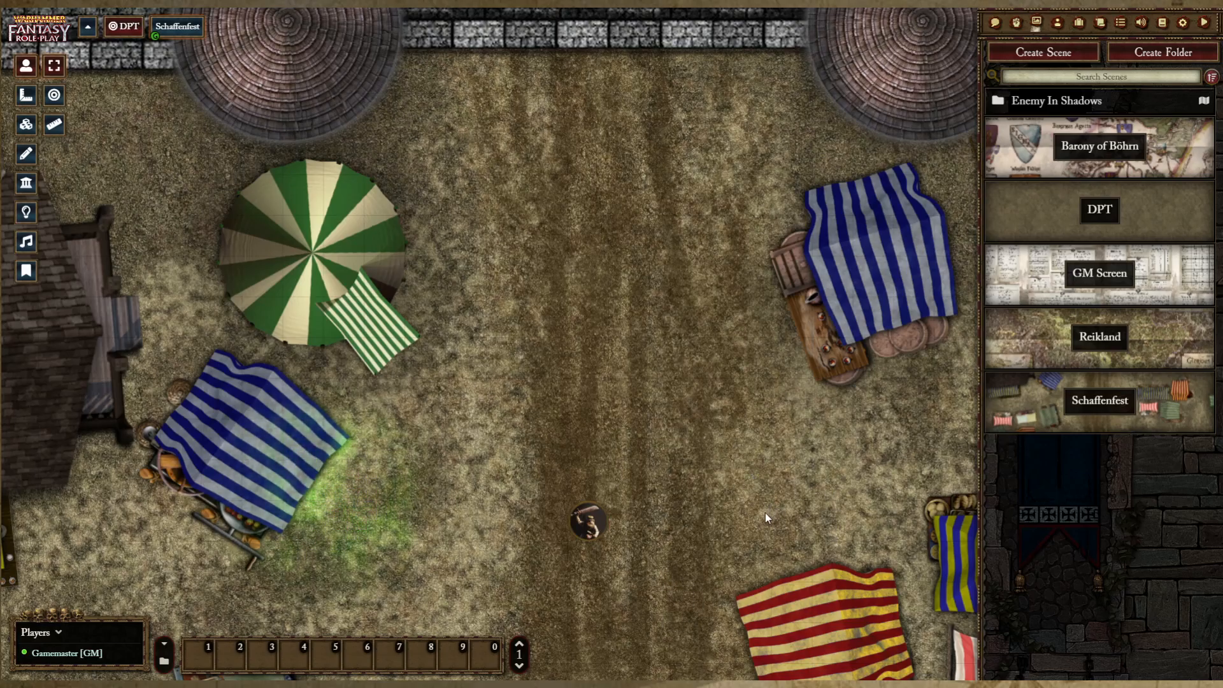
Step: Toggle the road light and the green ghostly light off and back on to compare their effect in daylight
{"action": "left_click", "coordinate": [26, 212]}
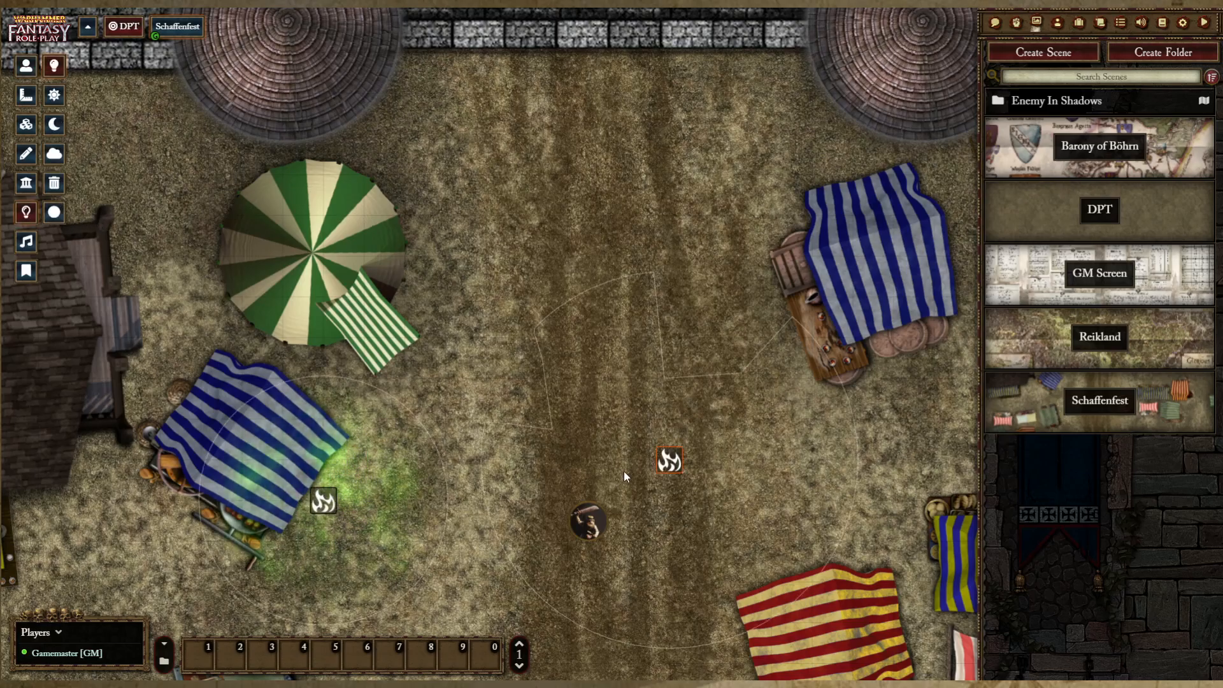
{"action": "right_click", "coordinate": [670, 462]}
{"action": "right_click", "coordinate": [670, 461]}
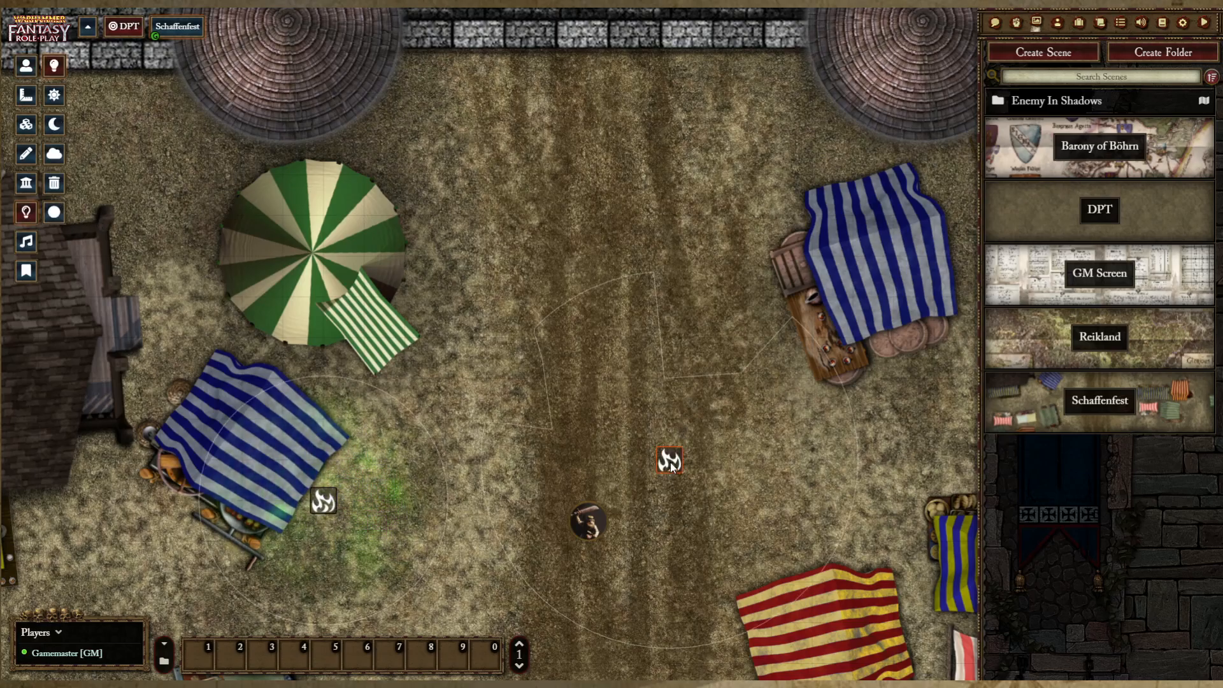
{"action": "right_click", "coordinate": [324, 502]}
{"action": "right_click", "coordinate": [324, 502]}
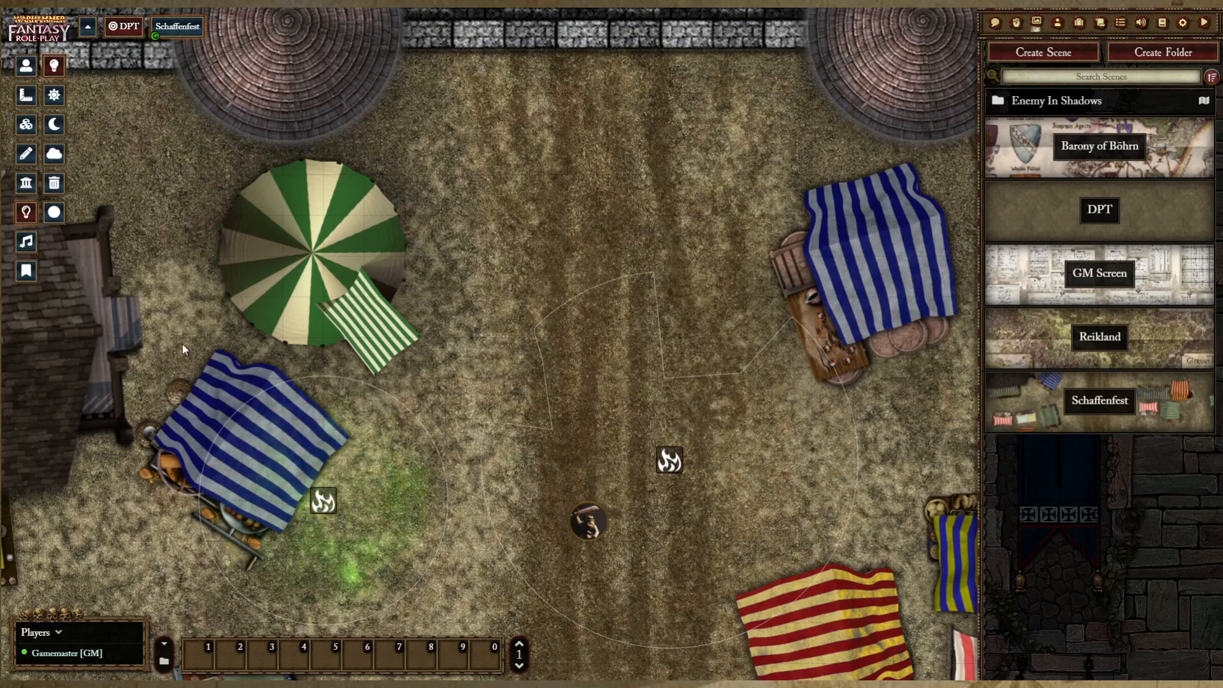
Step: Change the western awning's ghostly light to a turquoise color with a color intensity of 1 and update the light source
{"action": "double_click", "coordinate": [325, 502]}
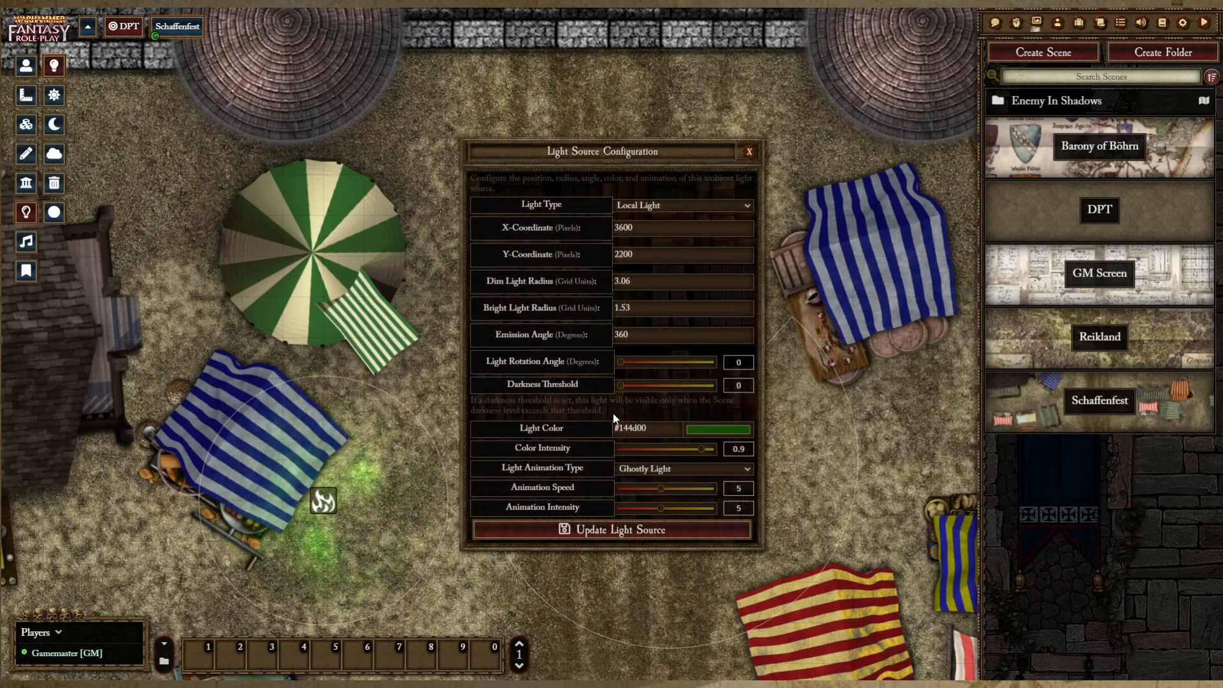
{"action": "left_click_drag", "start_coordinate": [703, 454], "coordinate": [714, 452]}
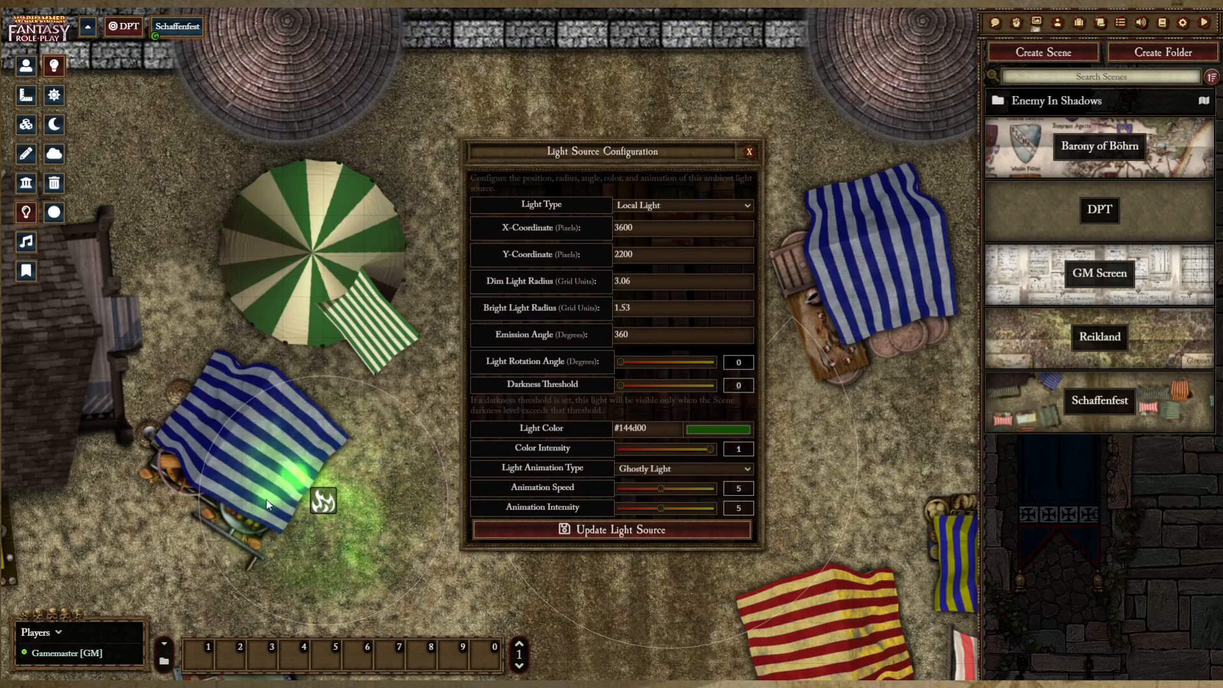
{"action": "left_click", "coordinate": [713, 433]}
{"action": "left_click_drag", "start_coordinate": [766, 541], "coordinate": [781, 540]}
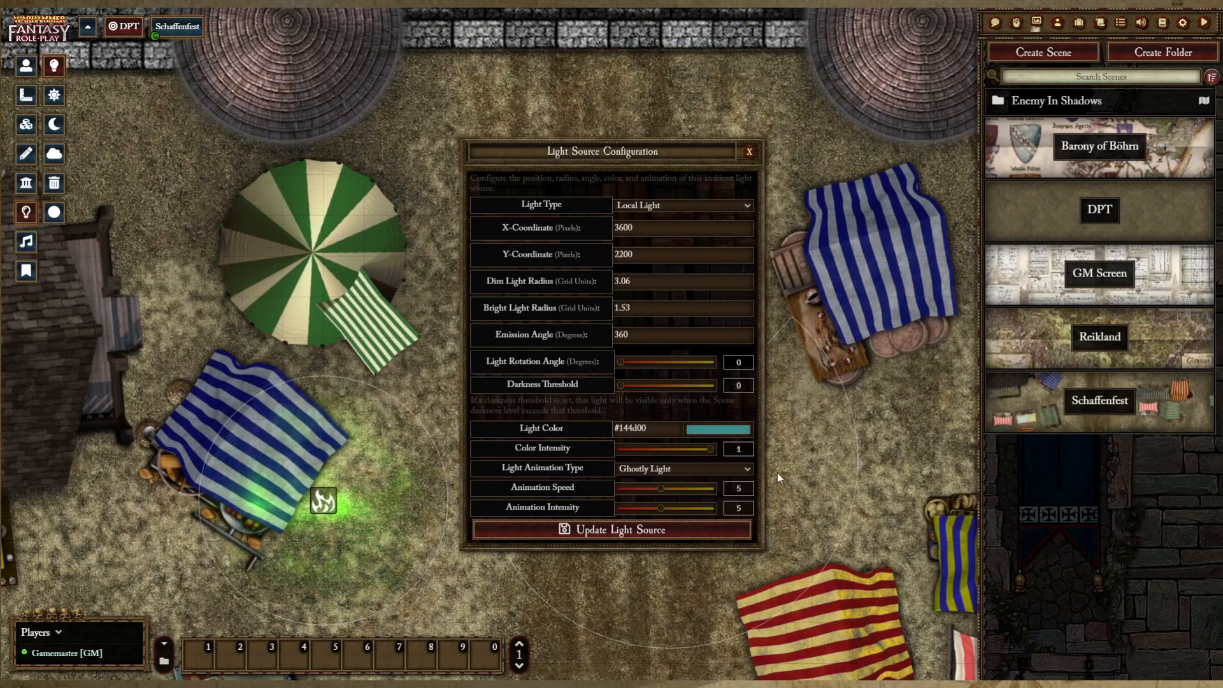
{"action": "left_click_drag", "start_coordinate": [773, 477], "coordinate": [835, 461]}
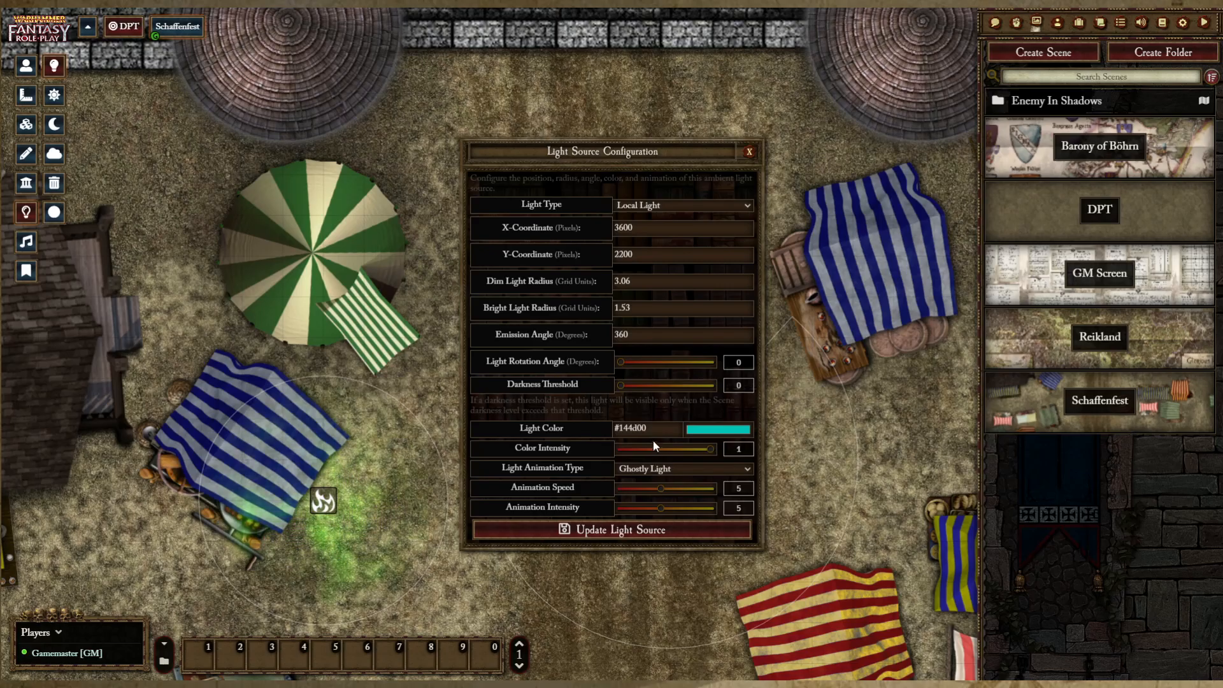
{"action": "left_click", "coordinate": [648, 530]}
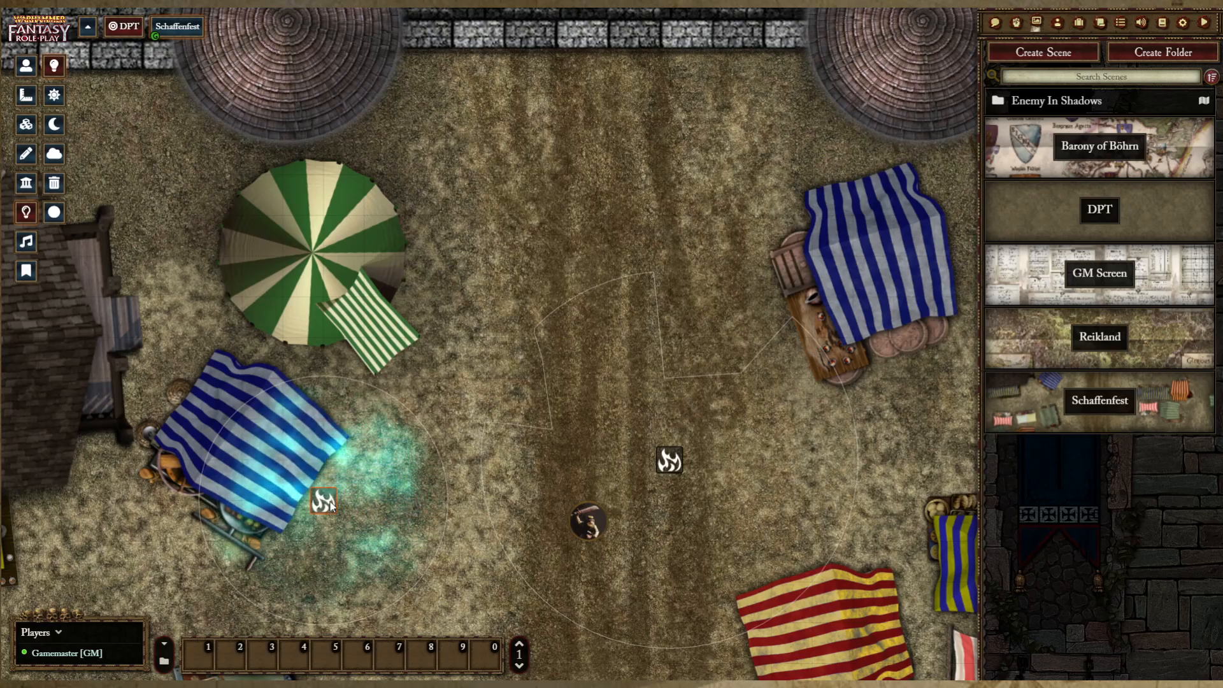
Step: Delete the turquoise ghostly light beside the western blue-striped awning
{"action": "key", "text": "Delete"}
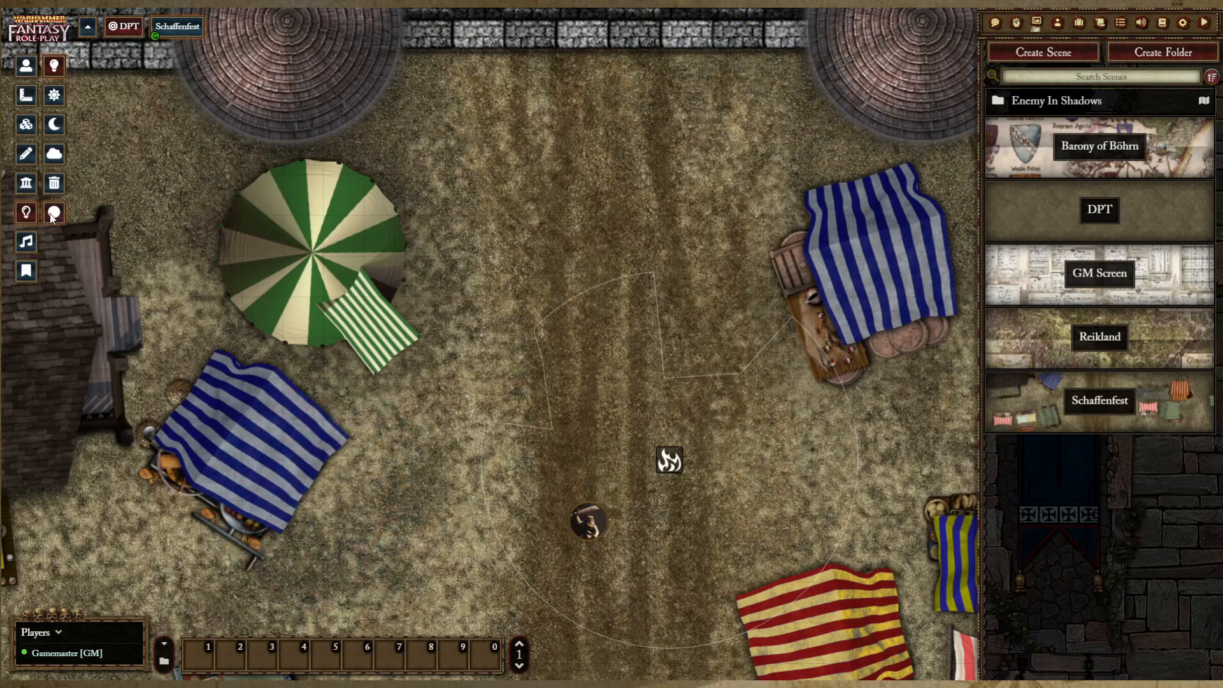
Step: Clear all ambient lights and all walls from the Schaffenfest scene, confirming both deletions
{"action": "left_click", "coordinate": [55, 184]}
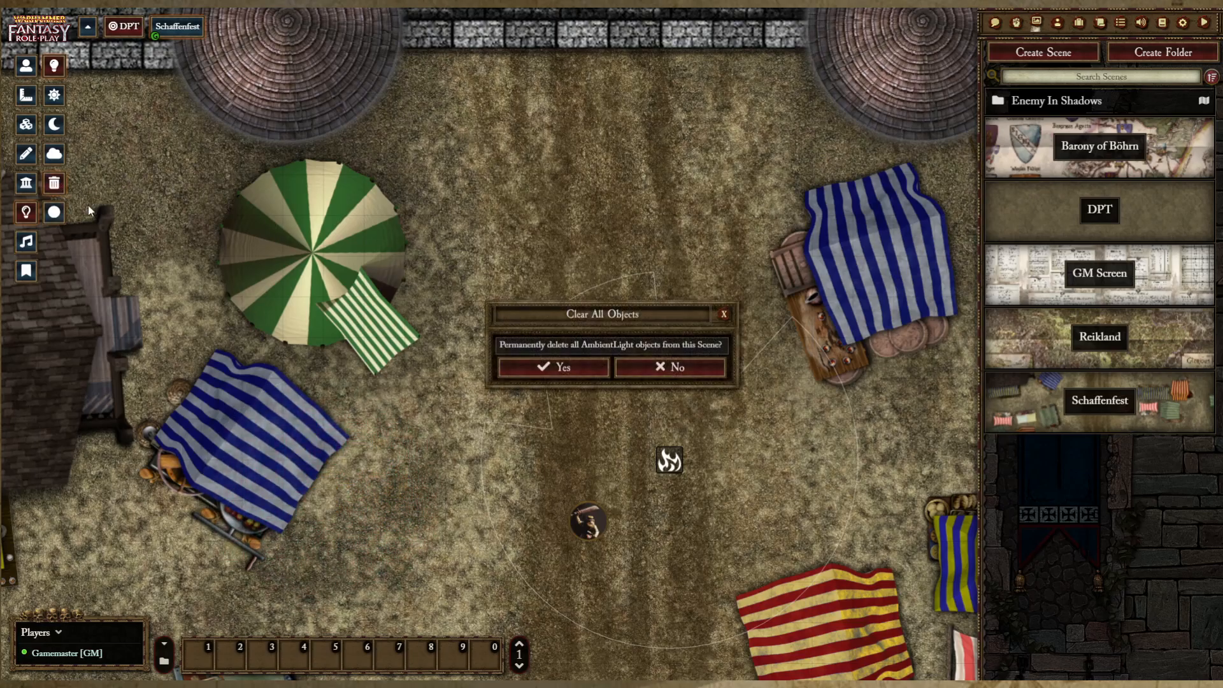
{"action": "left_click", "coordinate": [570, 370]}
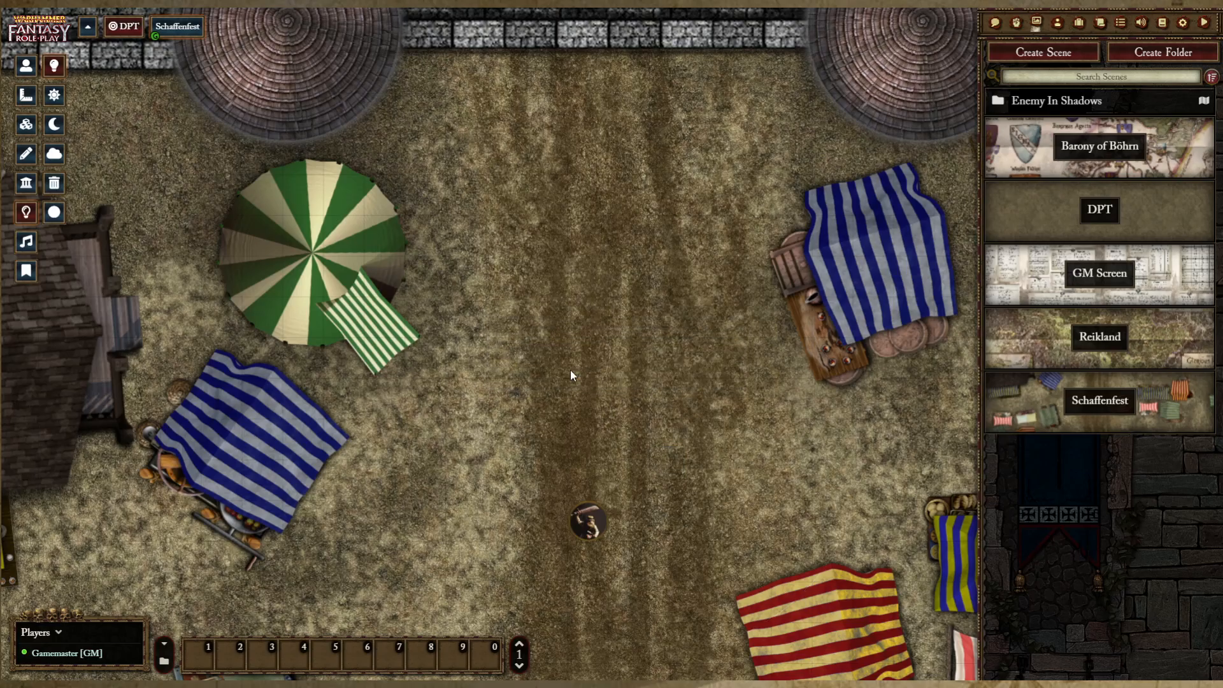
{"action": "left_click", "coordinate": [27, 184]}
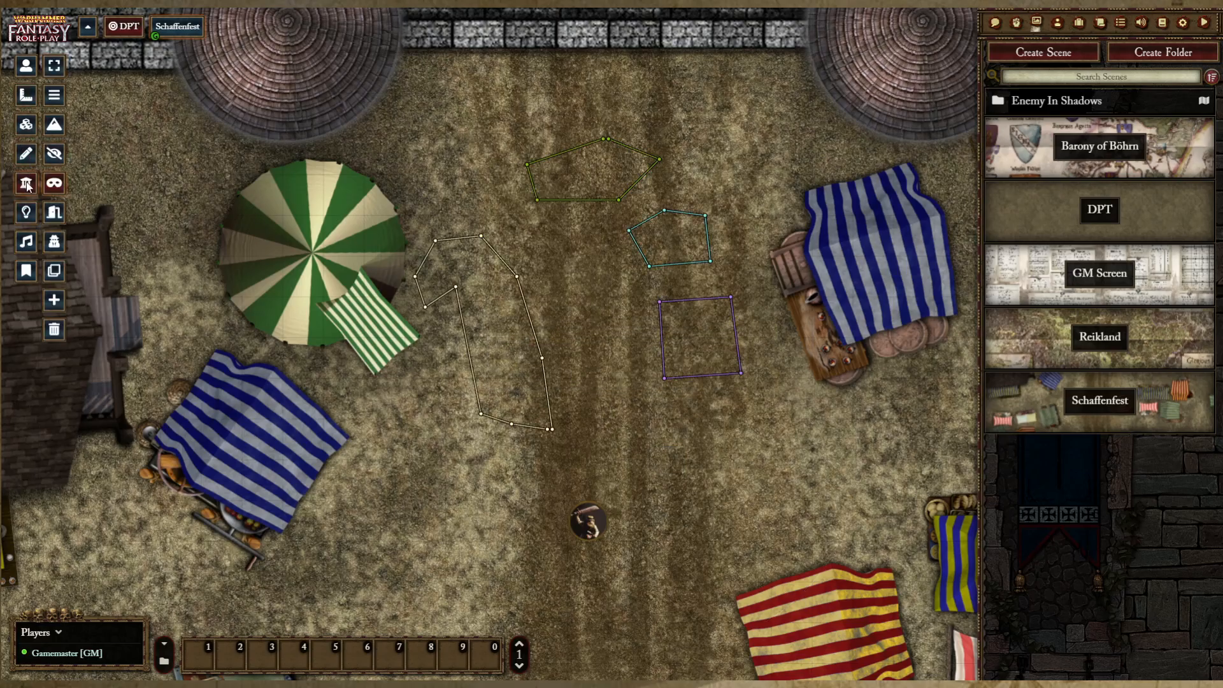
{"action": "left_click", "coordinate": [54, 329]}
{"action": "left_click", "coordinate": [558, 370]}
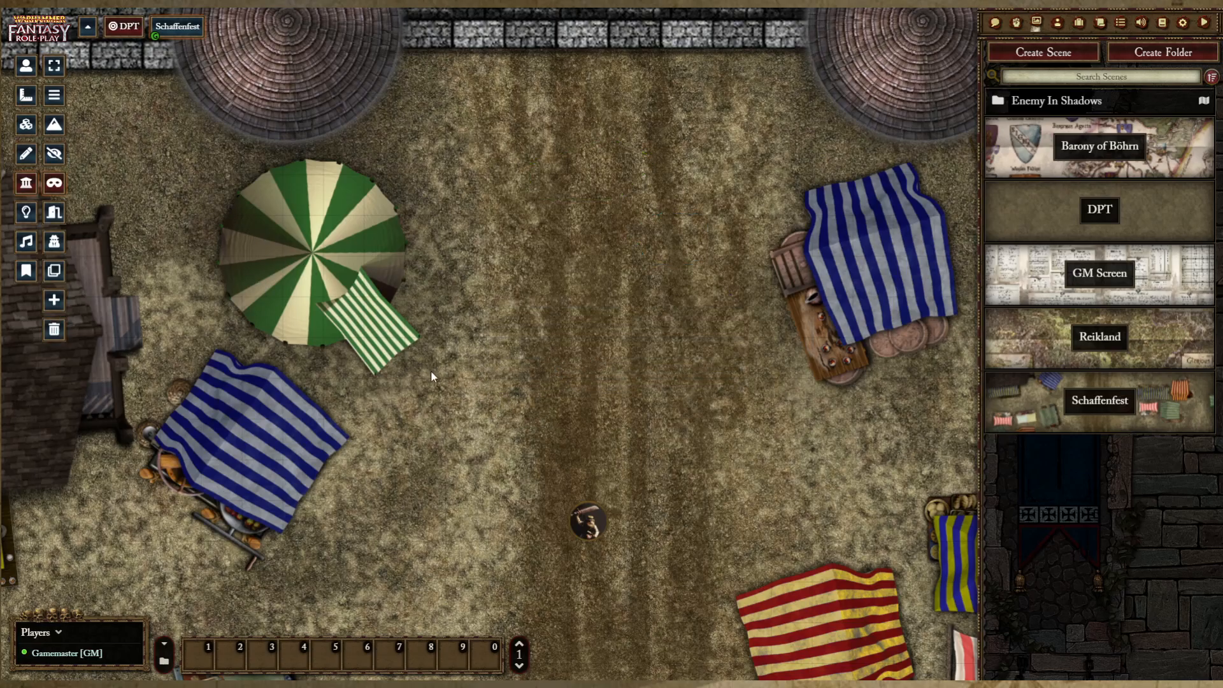
Step: Return to controlling tokens and move the character token a short distance north along the dirt road
{"action": "left_click", "coordinate": [23, 65]}
{"action": "left_click_drag", "start_coordinate": [587, 521], "coordinate": [610, 382]}
{"action": "scroll", "coordinate": [361, 336], "scroll_direction": "down", "scroll_amount": 10}
{"action": "key", "text": "Down"}
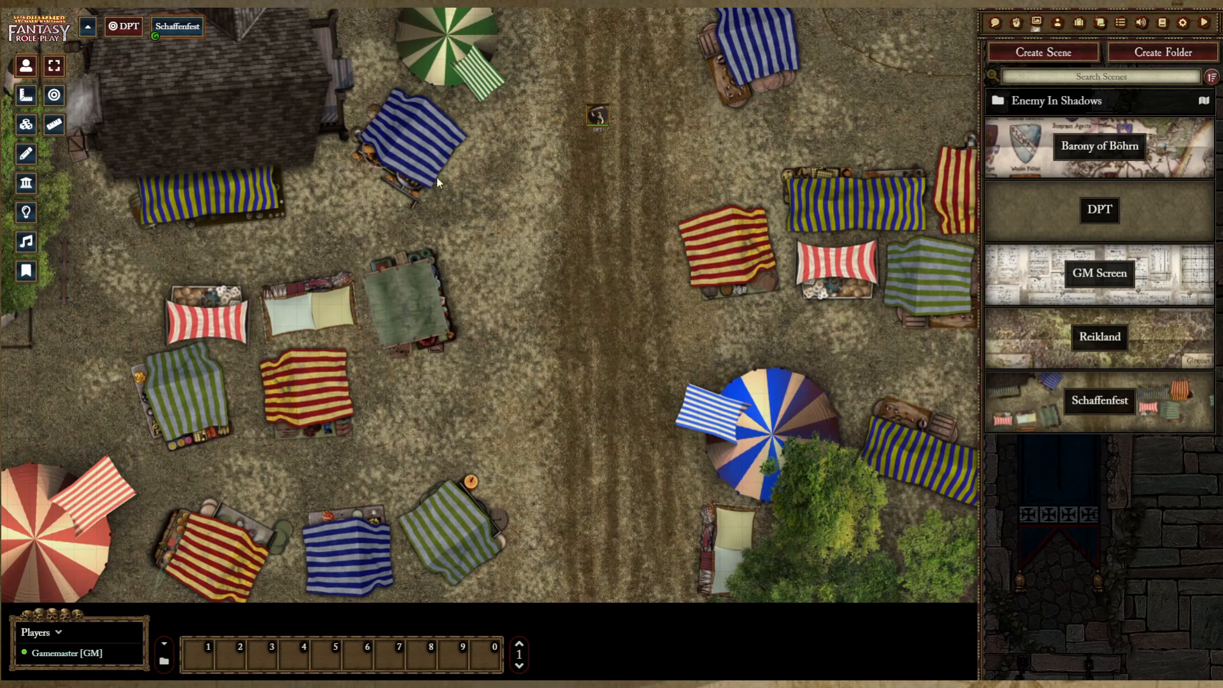
{"action": "left_click_drag", "start_coordinate": [651, 243], "coordinate": [497, 325]}
{"action": "left_click_drag", "start_coordinate": [477, 172], "coordinate": [552, 195]}
{"action": "left_click_drag", "start_coordinate": [524, 251], "coordinate": [556, 178]}
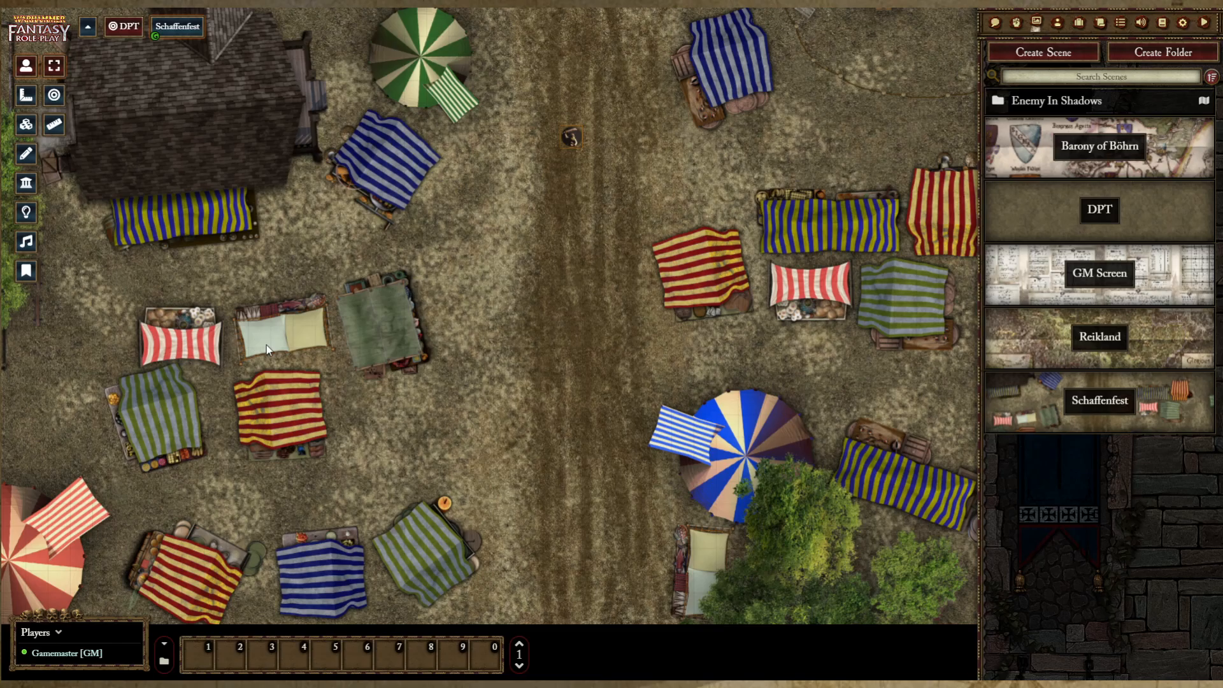
{"action": "scroll", "coordinate": [266, 345], "scroll_direction": "down", "scroll_amount": 3}
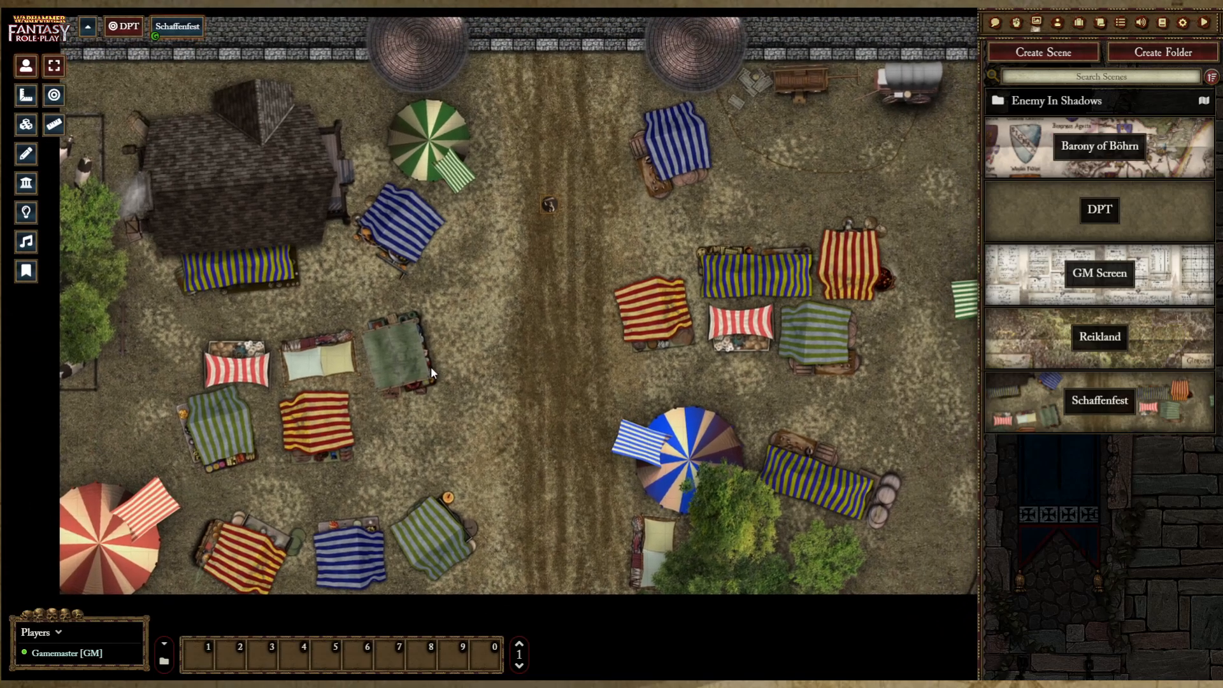
{"action": "left_click_drag", "start_coordinate": [432, 374], "coordinate": [395, 384]}
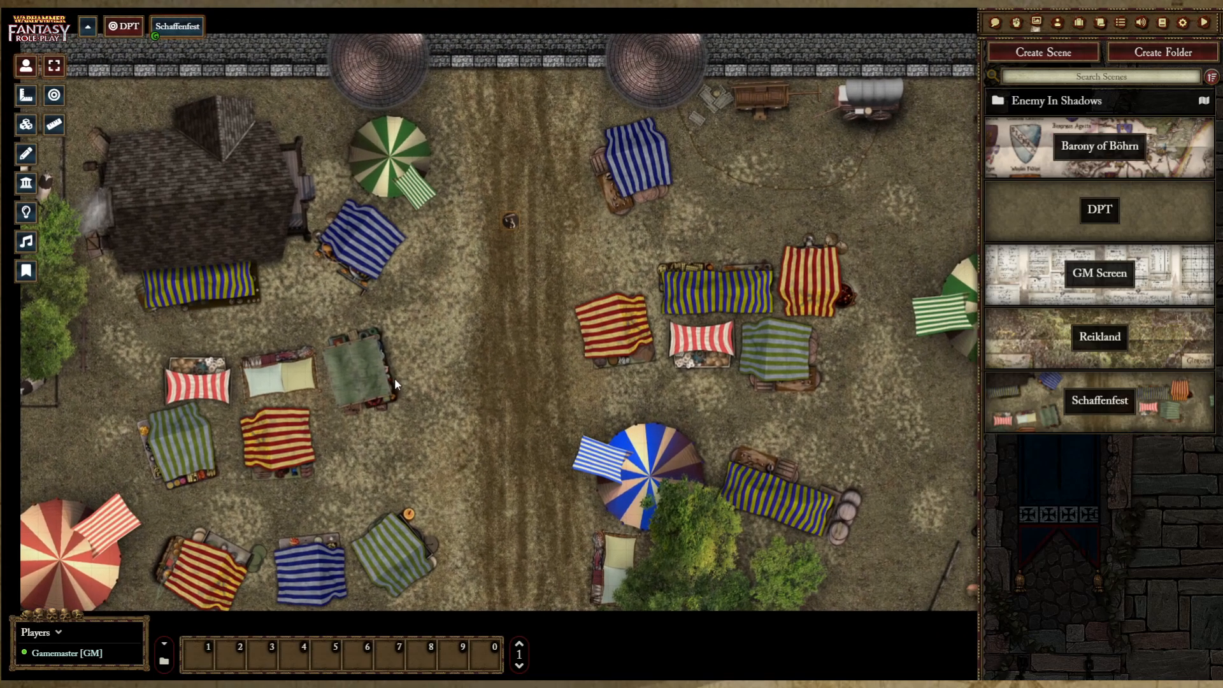